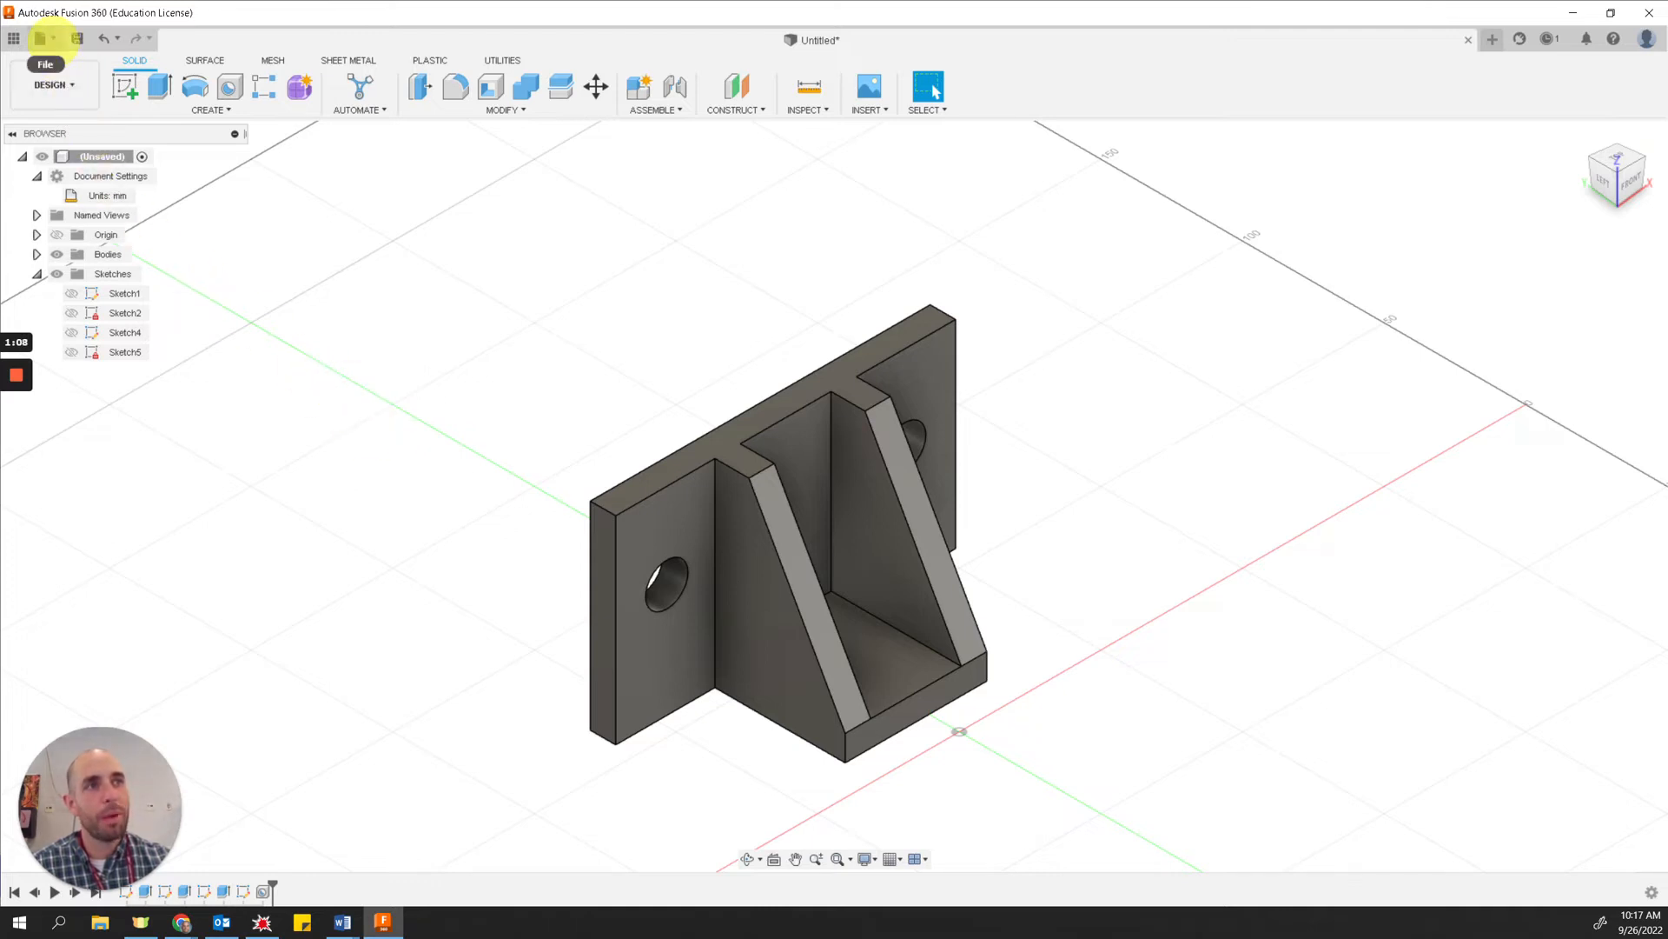
- Start a new drawing from the current bracket design
left_click(40, 38)
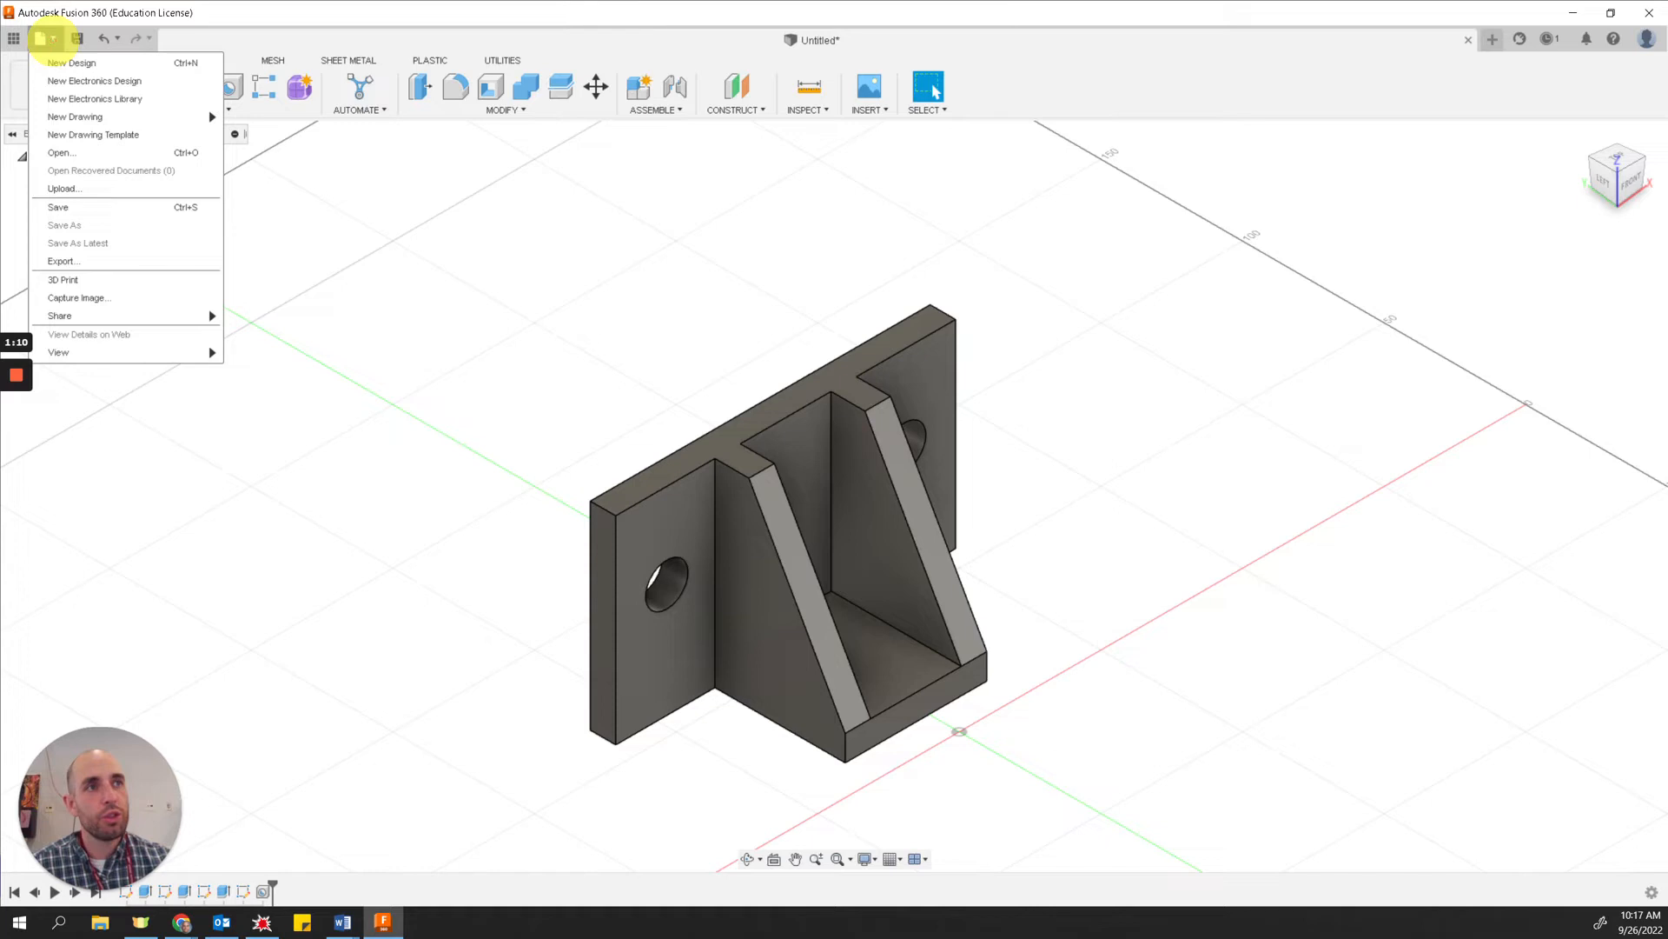
mouse_move(87, 117)
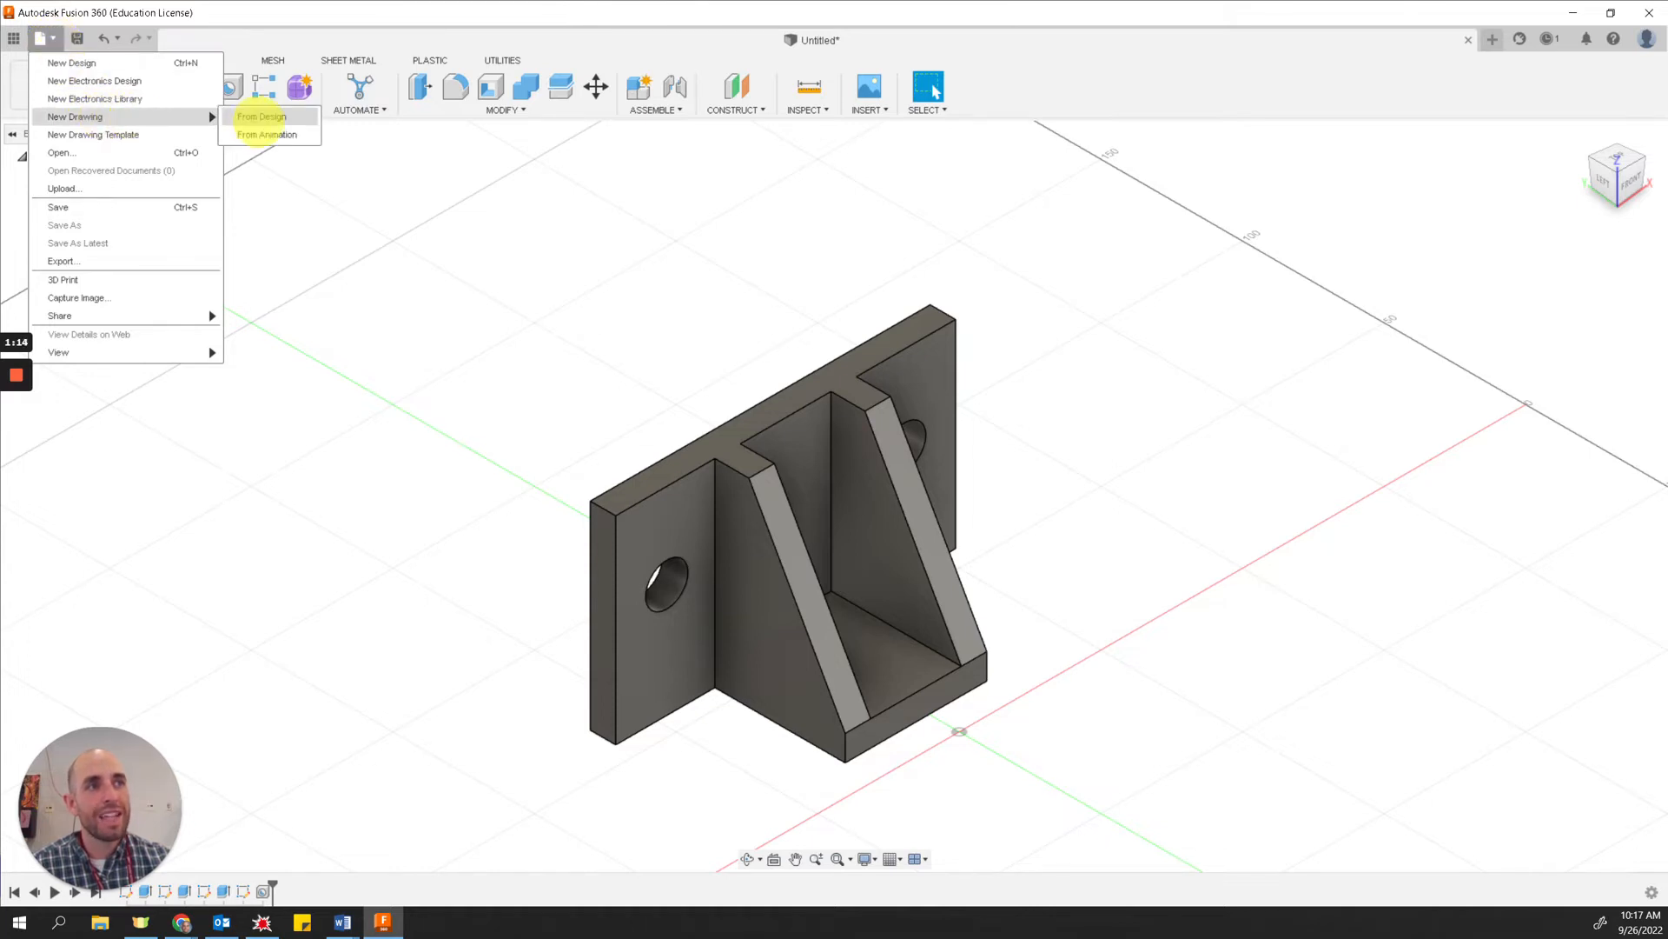
left_click(260, 117)
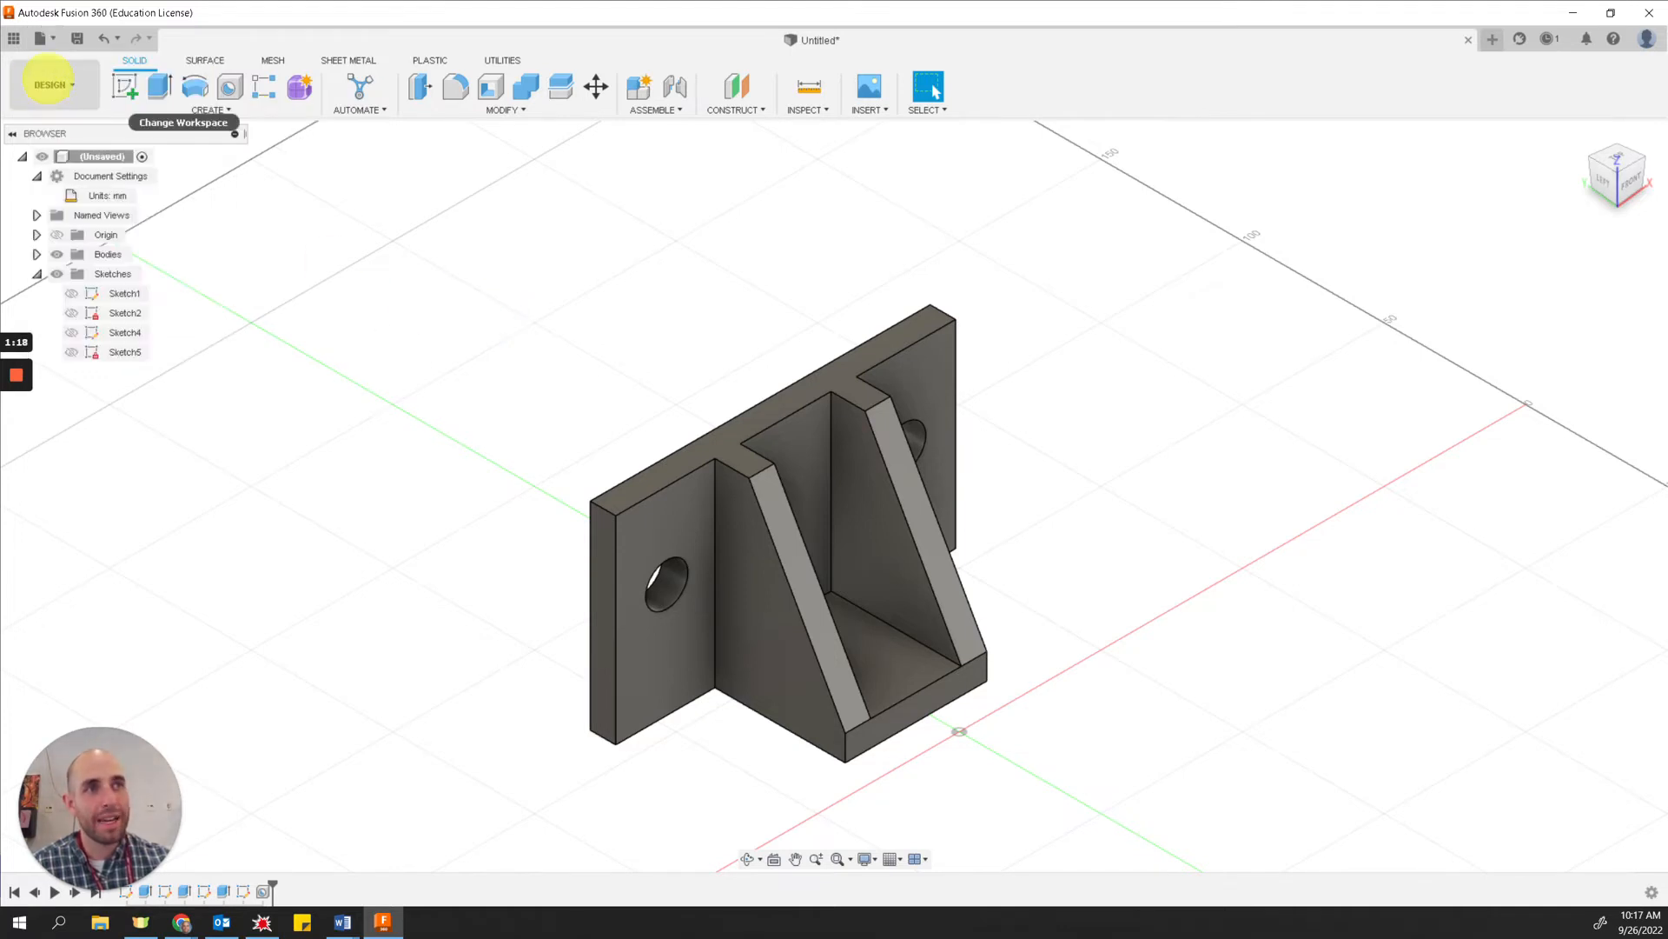
left_click(41, 38)
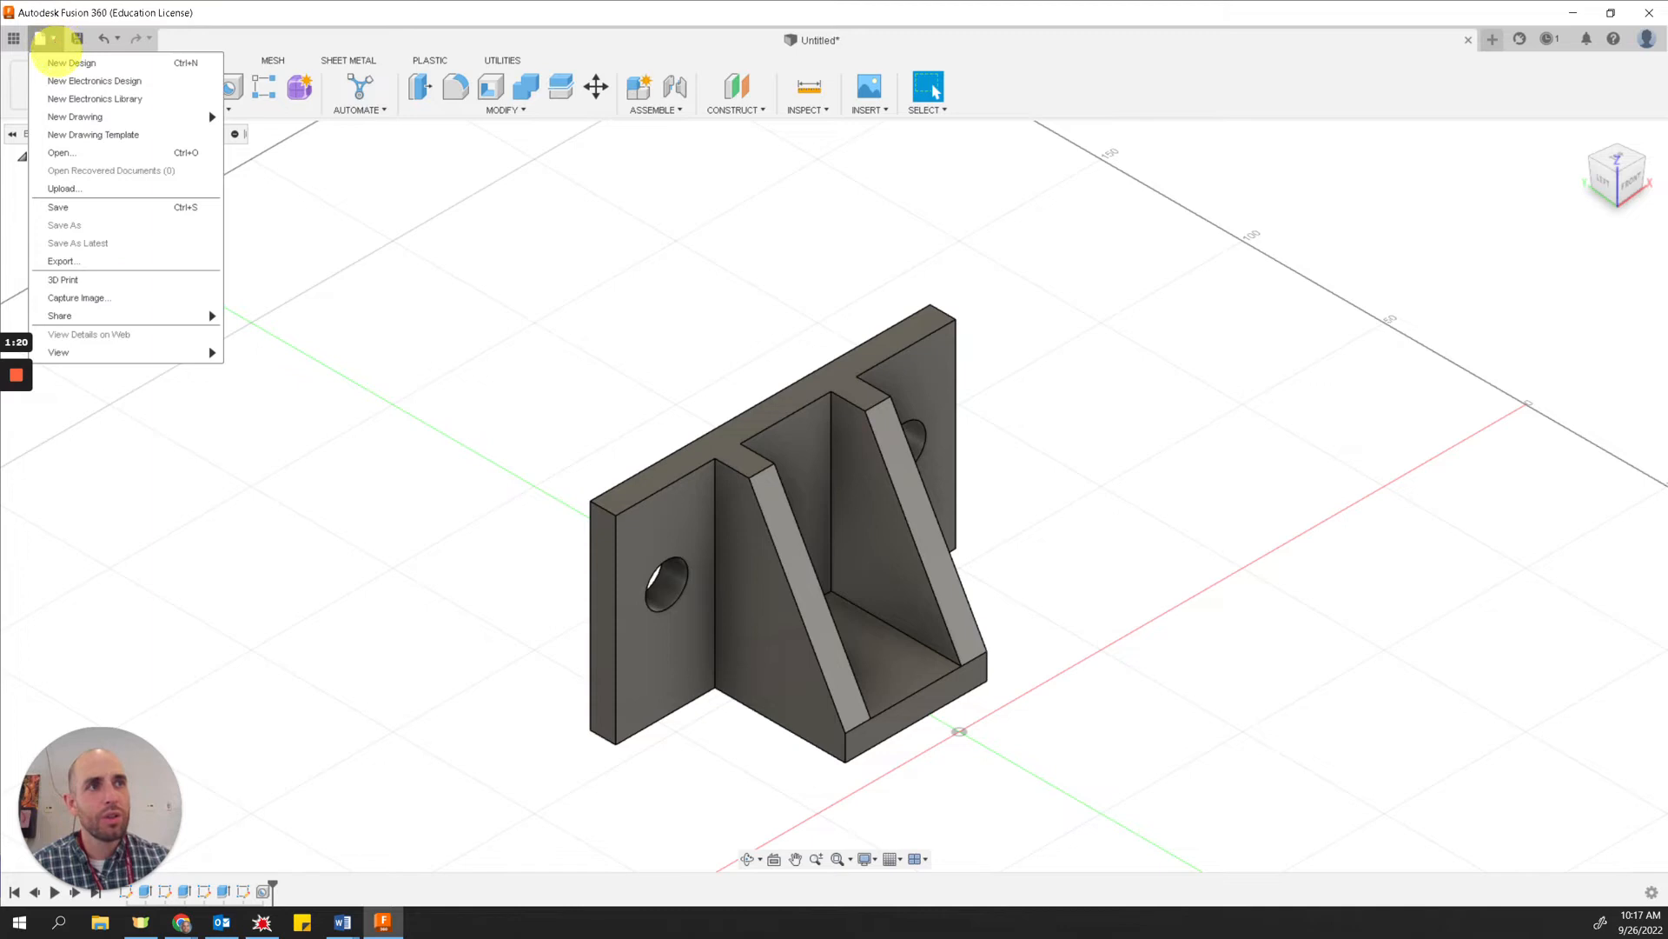
mouse_move(75, 116)
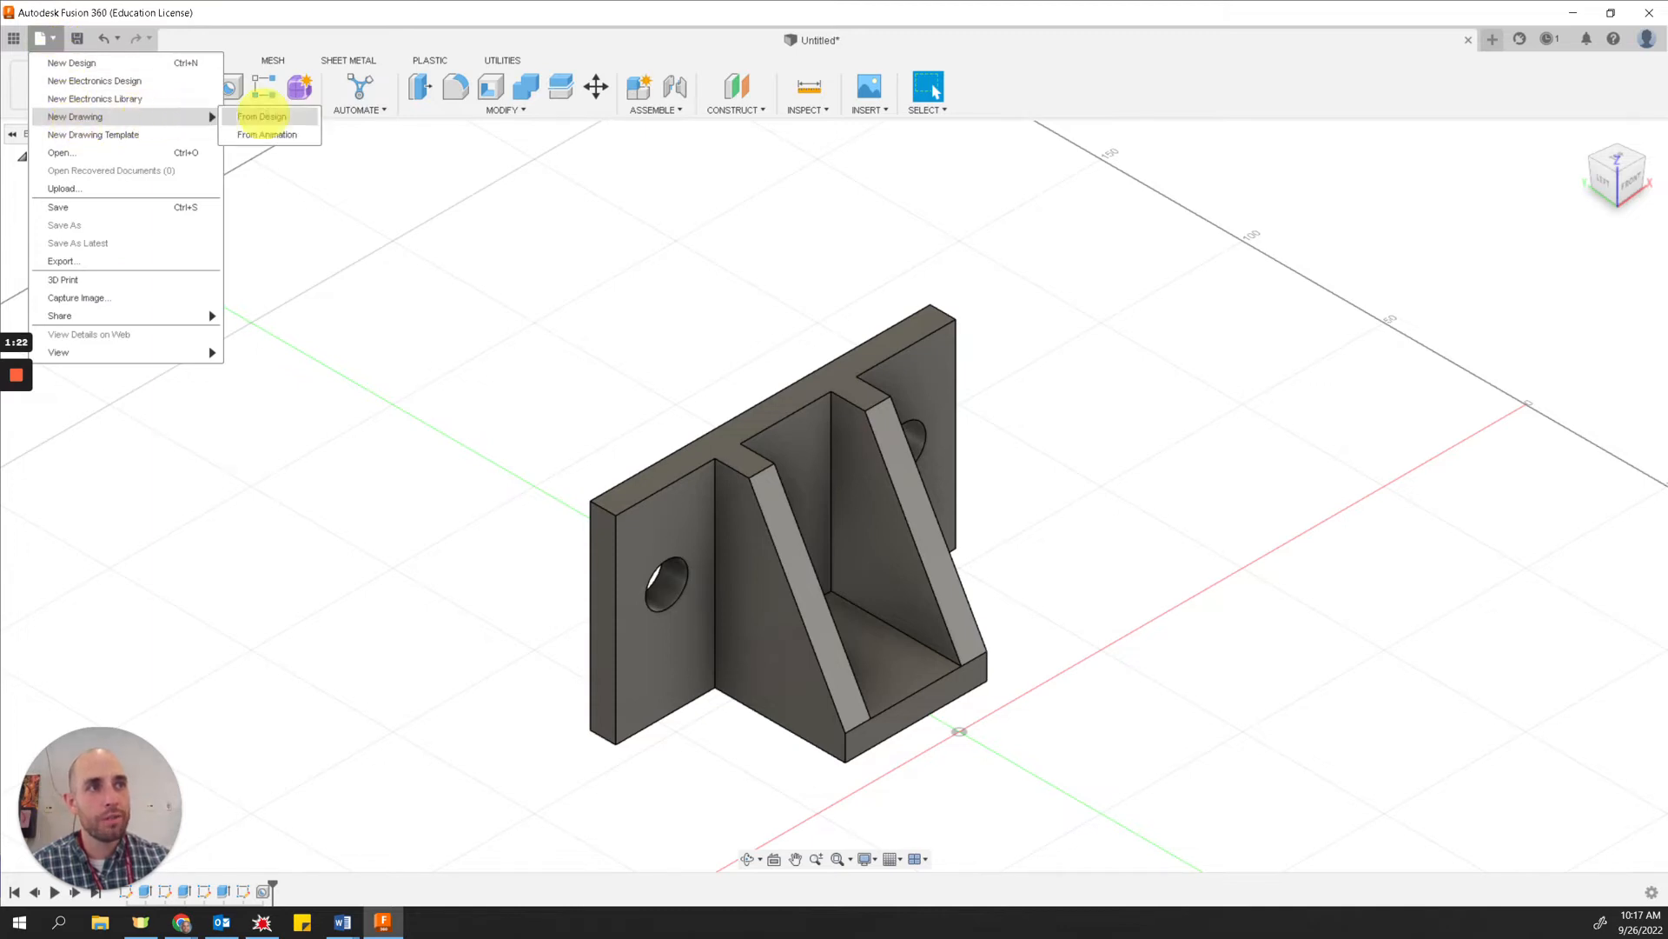
left_click(261, 115)
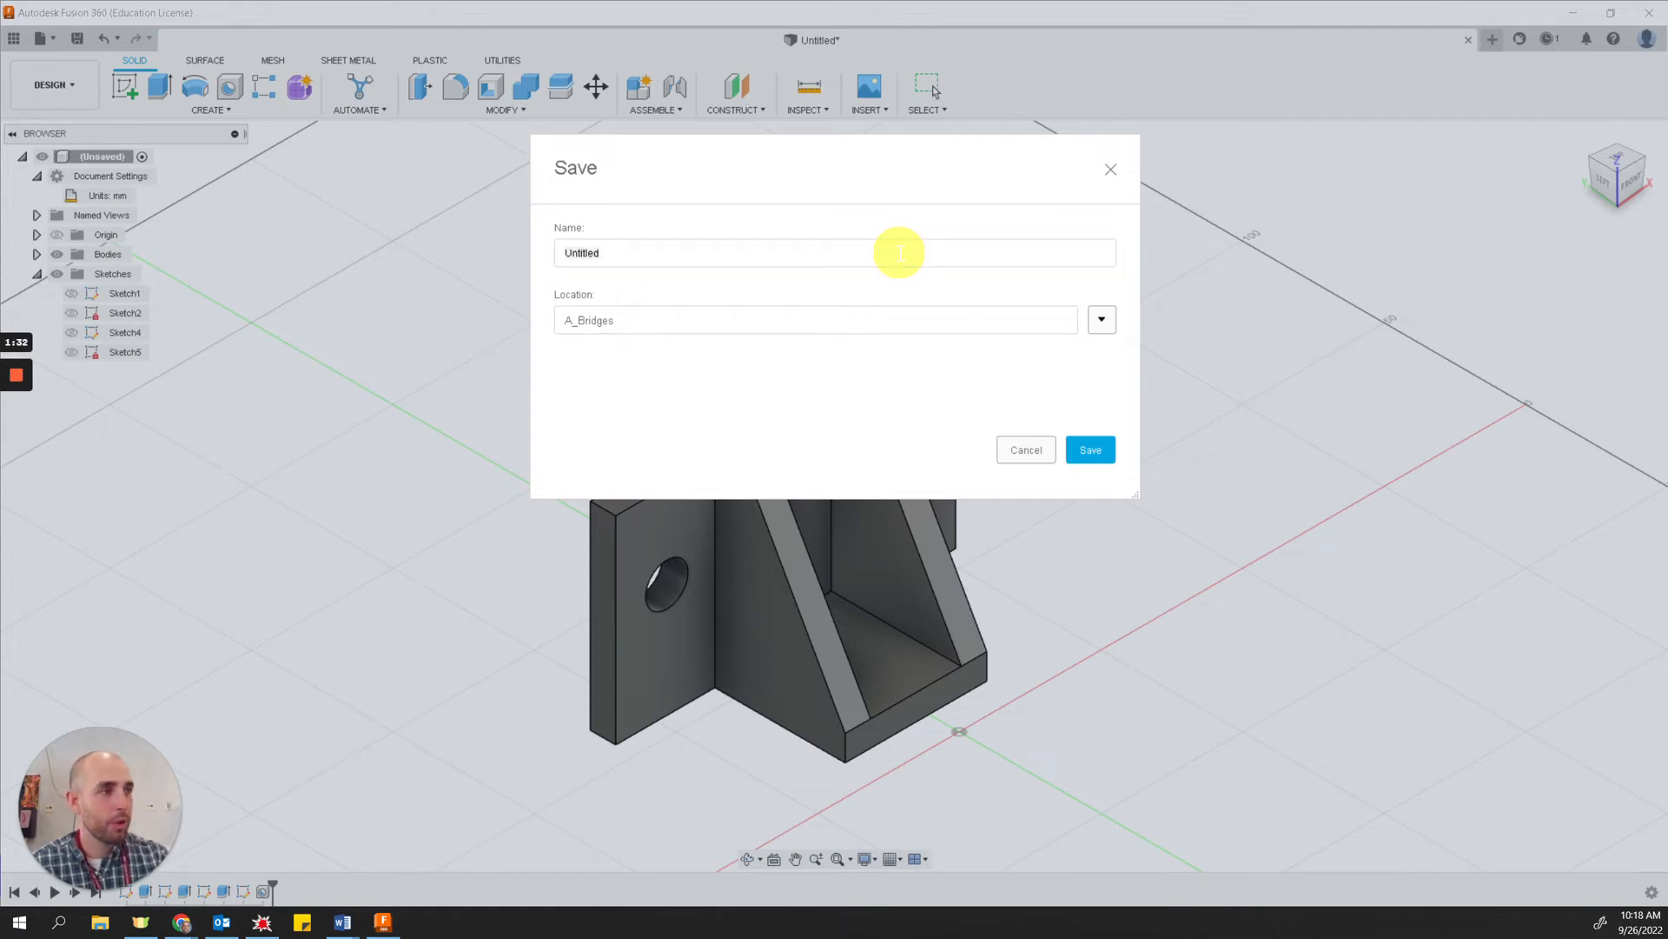
- Check the part's title on the exercise sheet in the browser and save the design as Support Bracket
key("alt+Tab")
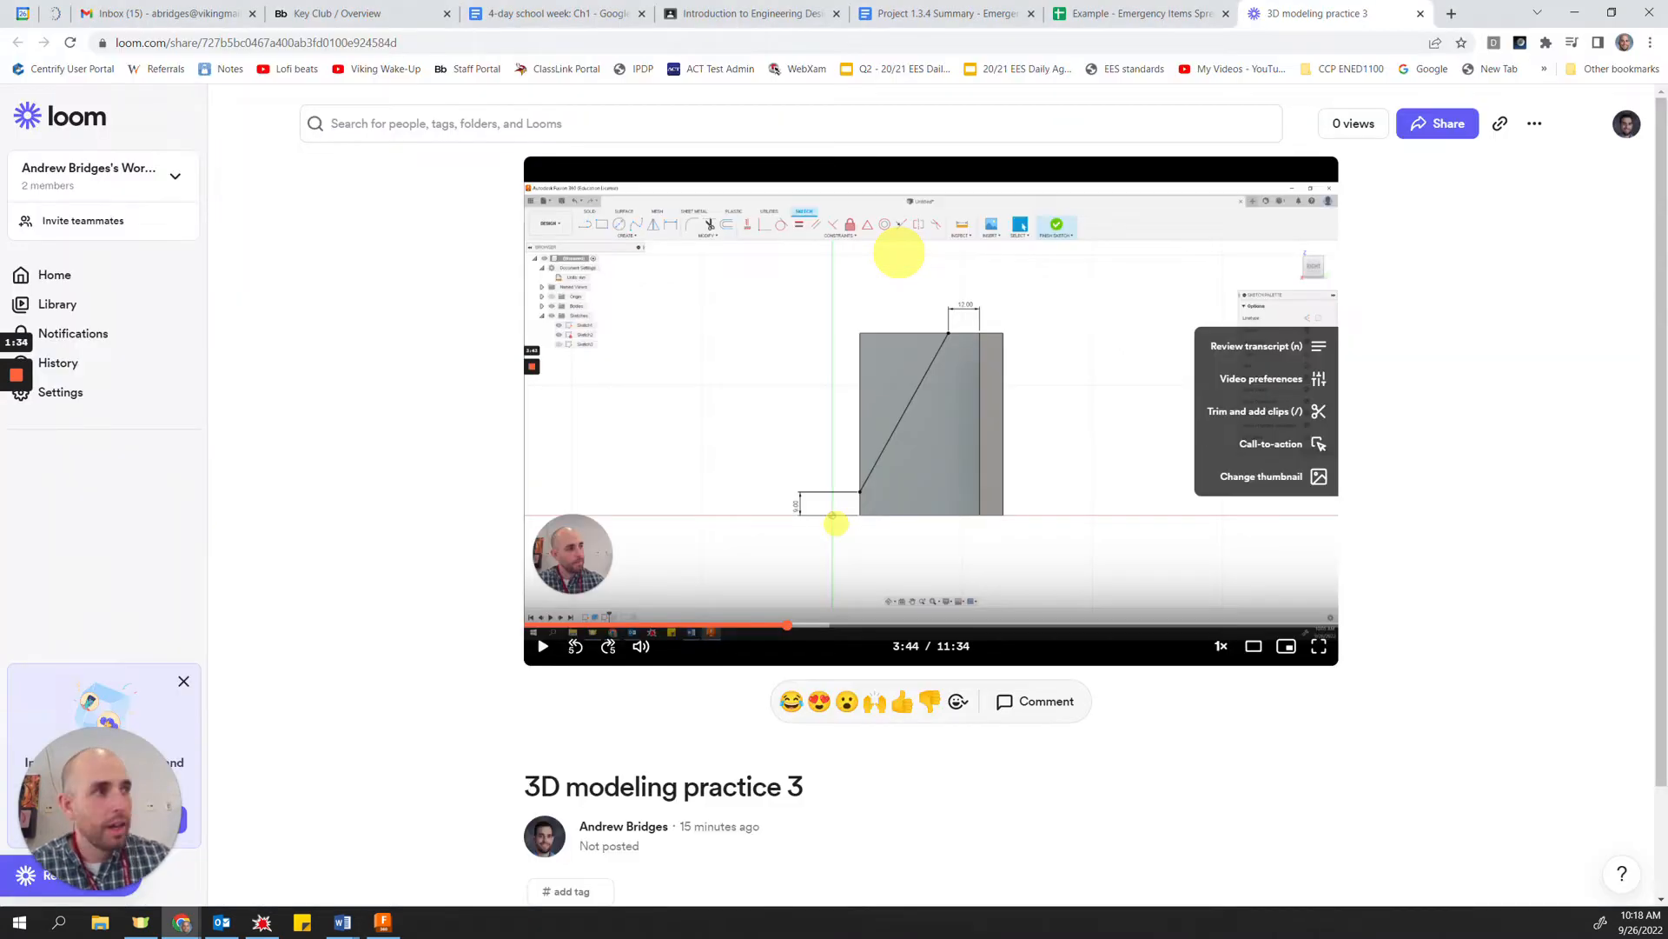
left_click(749, 12)
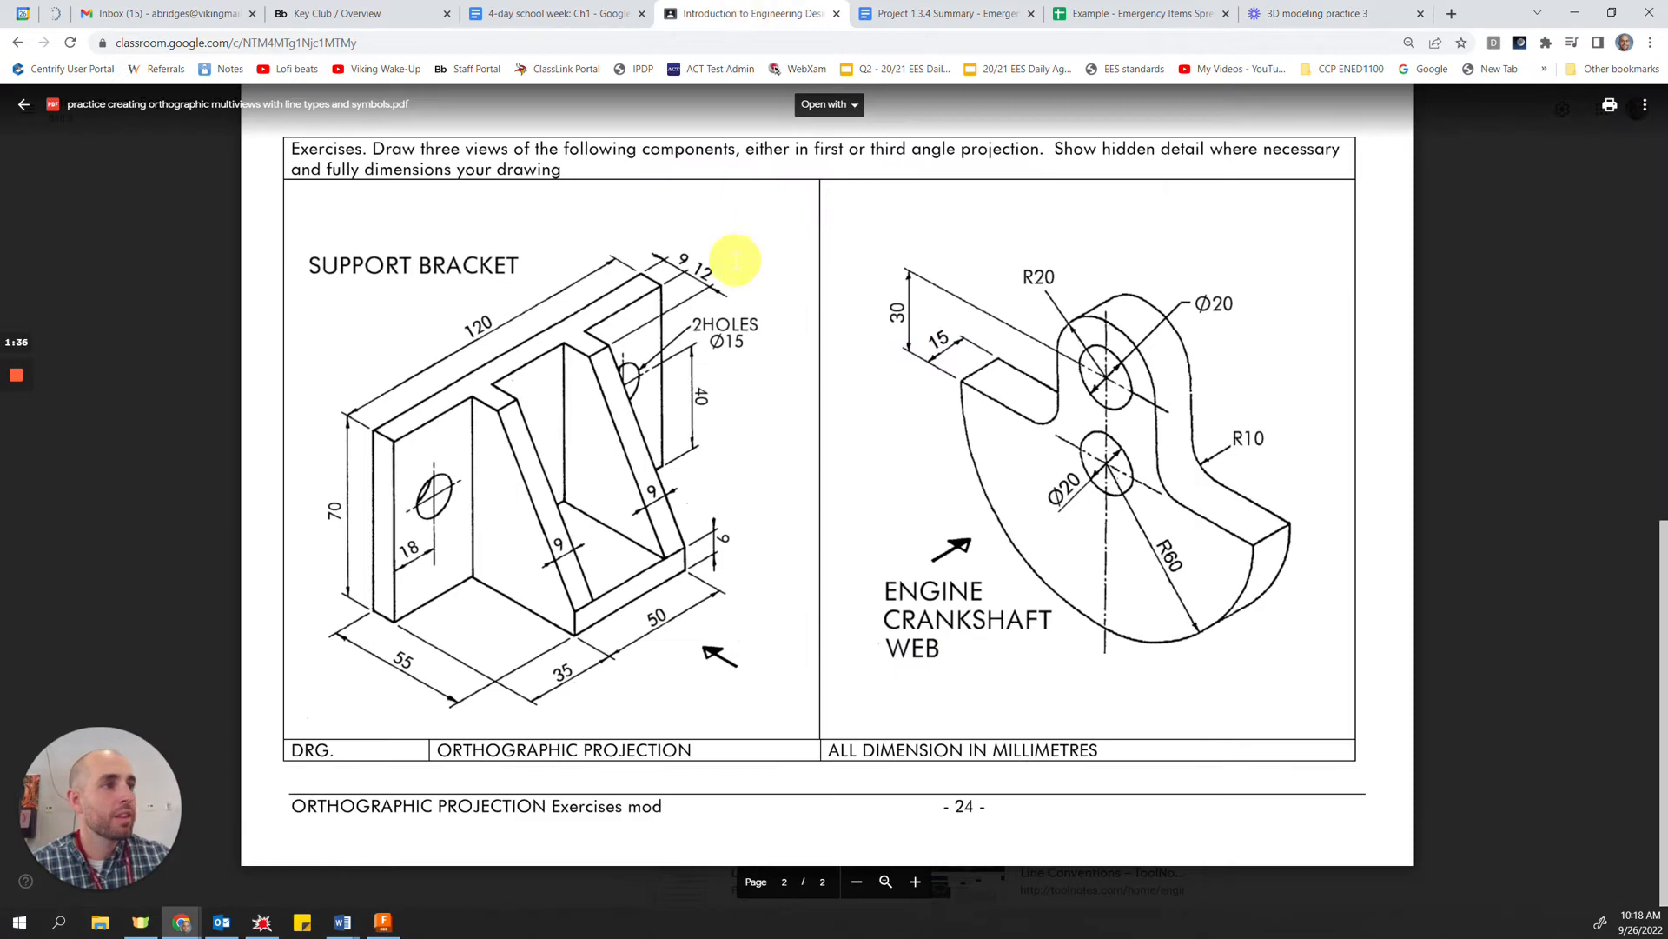
key("alt+Tab")
type("S")
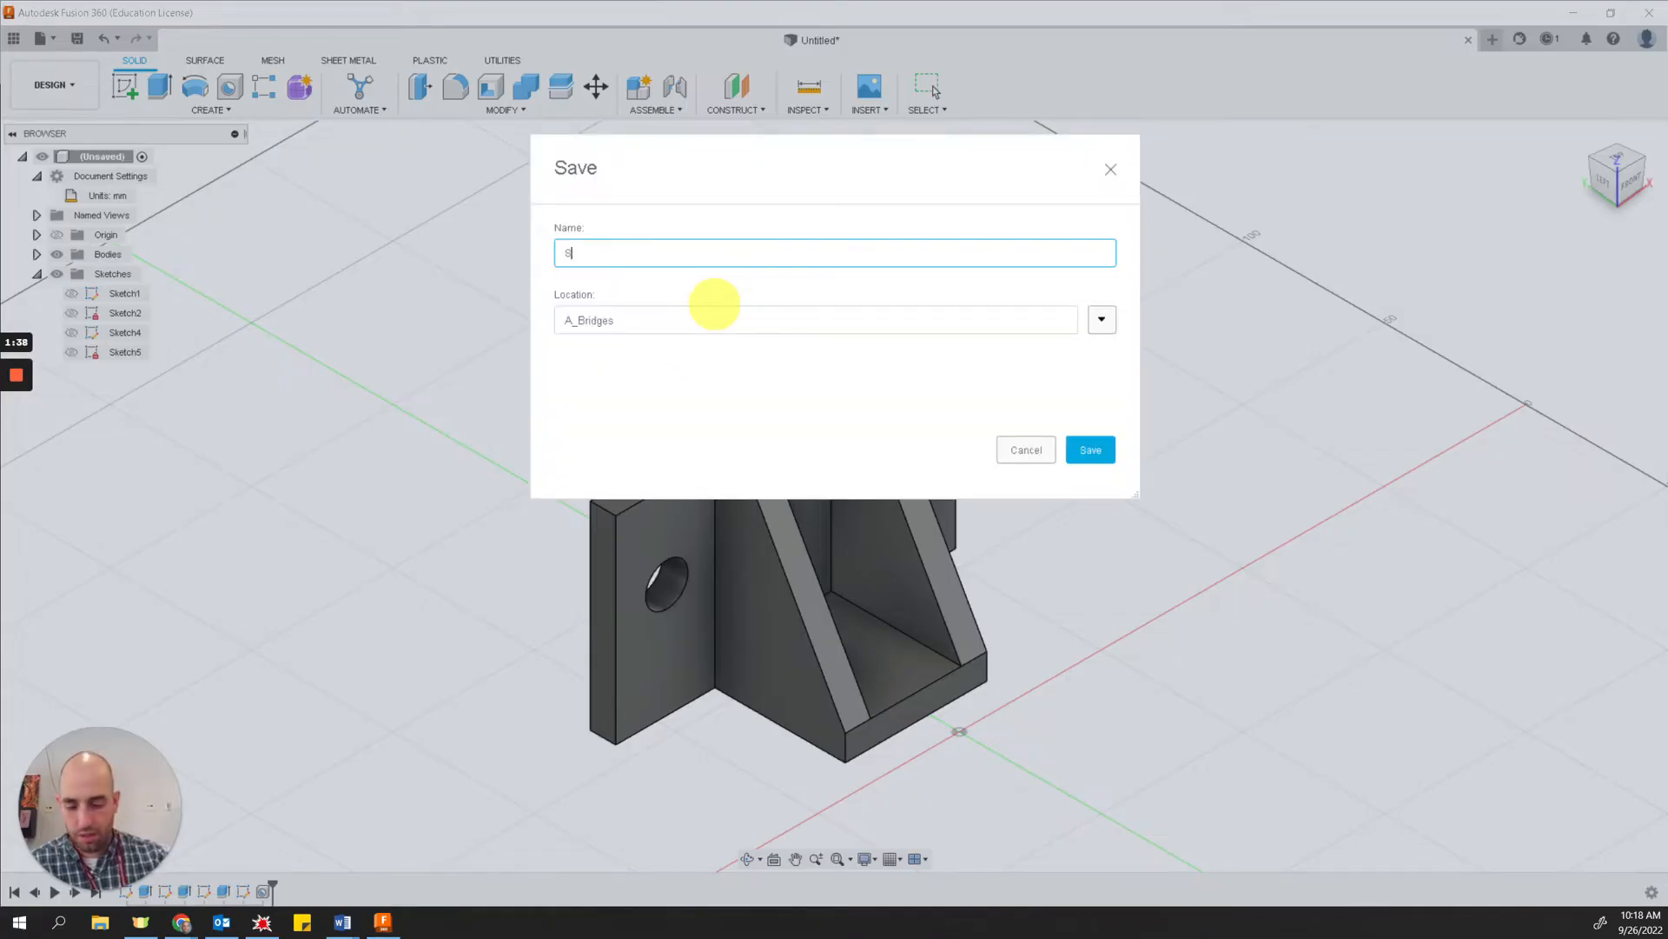
type("upport Bracket")
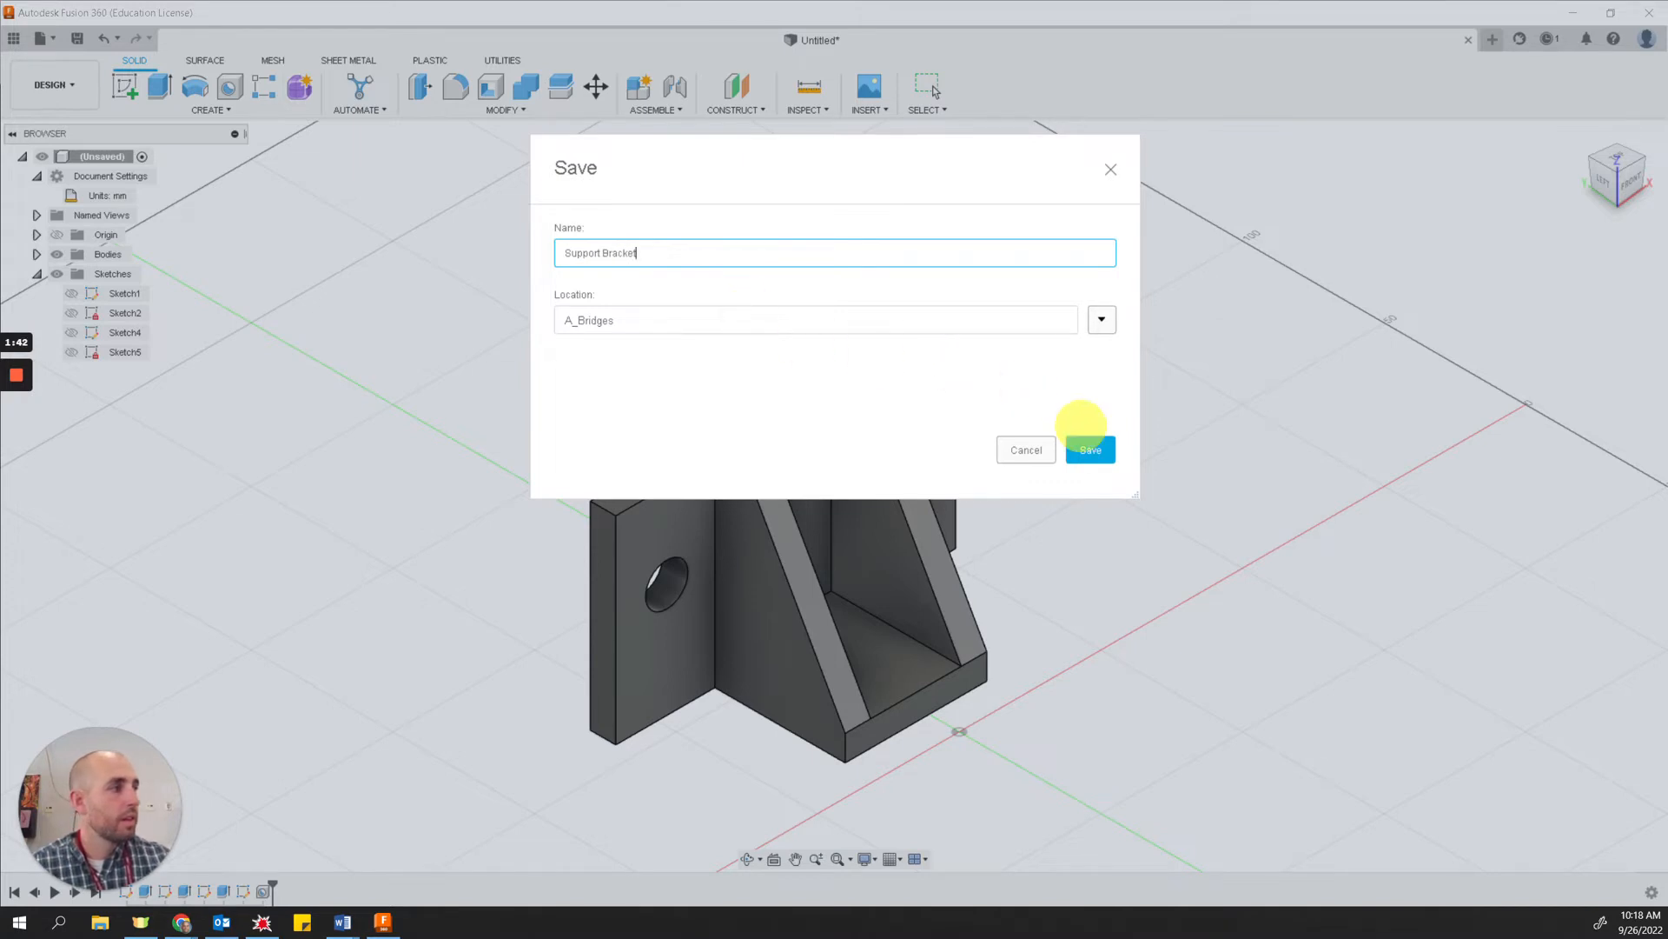
left_click(1097, 448)
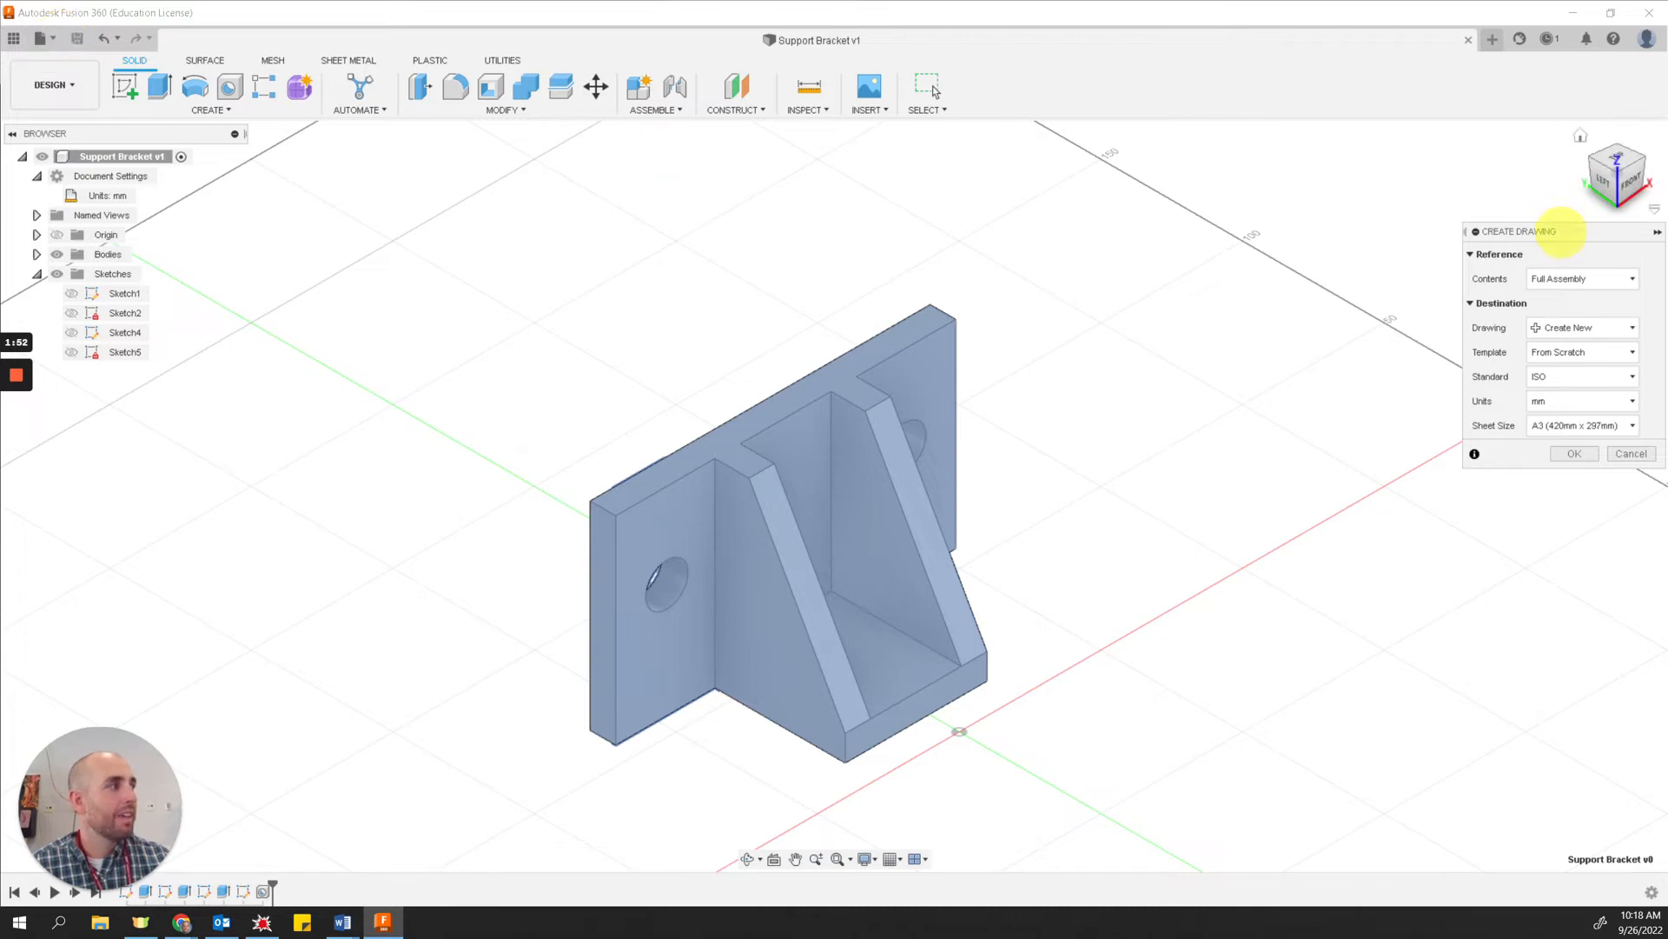
- Try the ASME standard with inch units in the new drawing's settings
left_click_drag(1425, 240, 1170, 298)
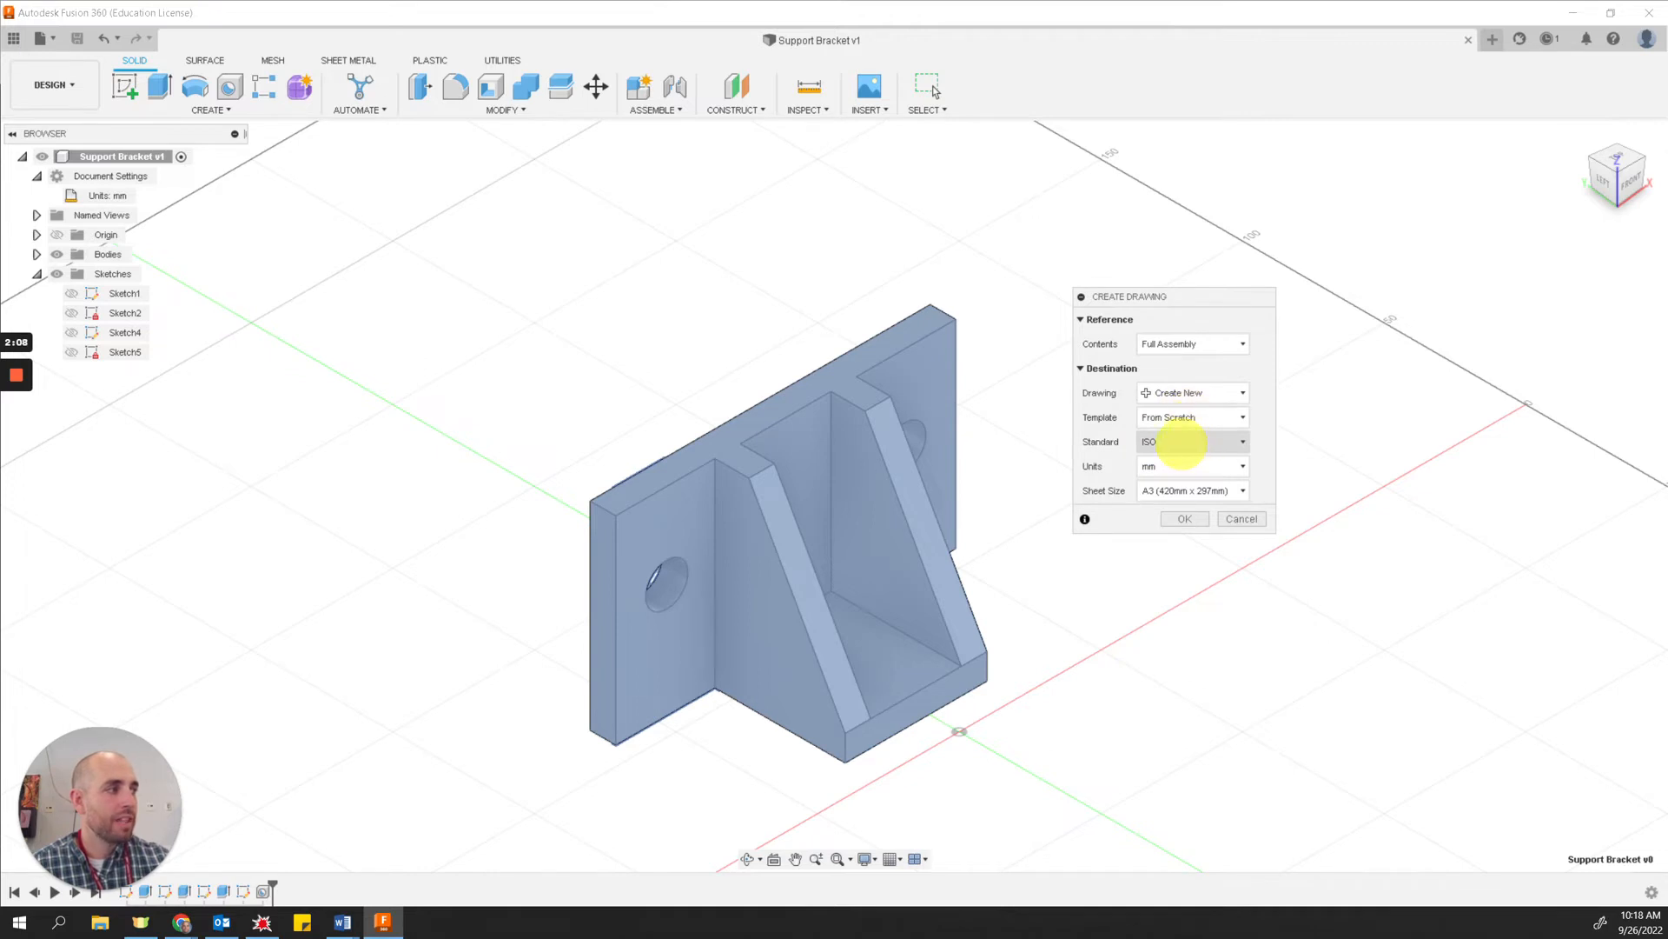
left_click(1181, 443)
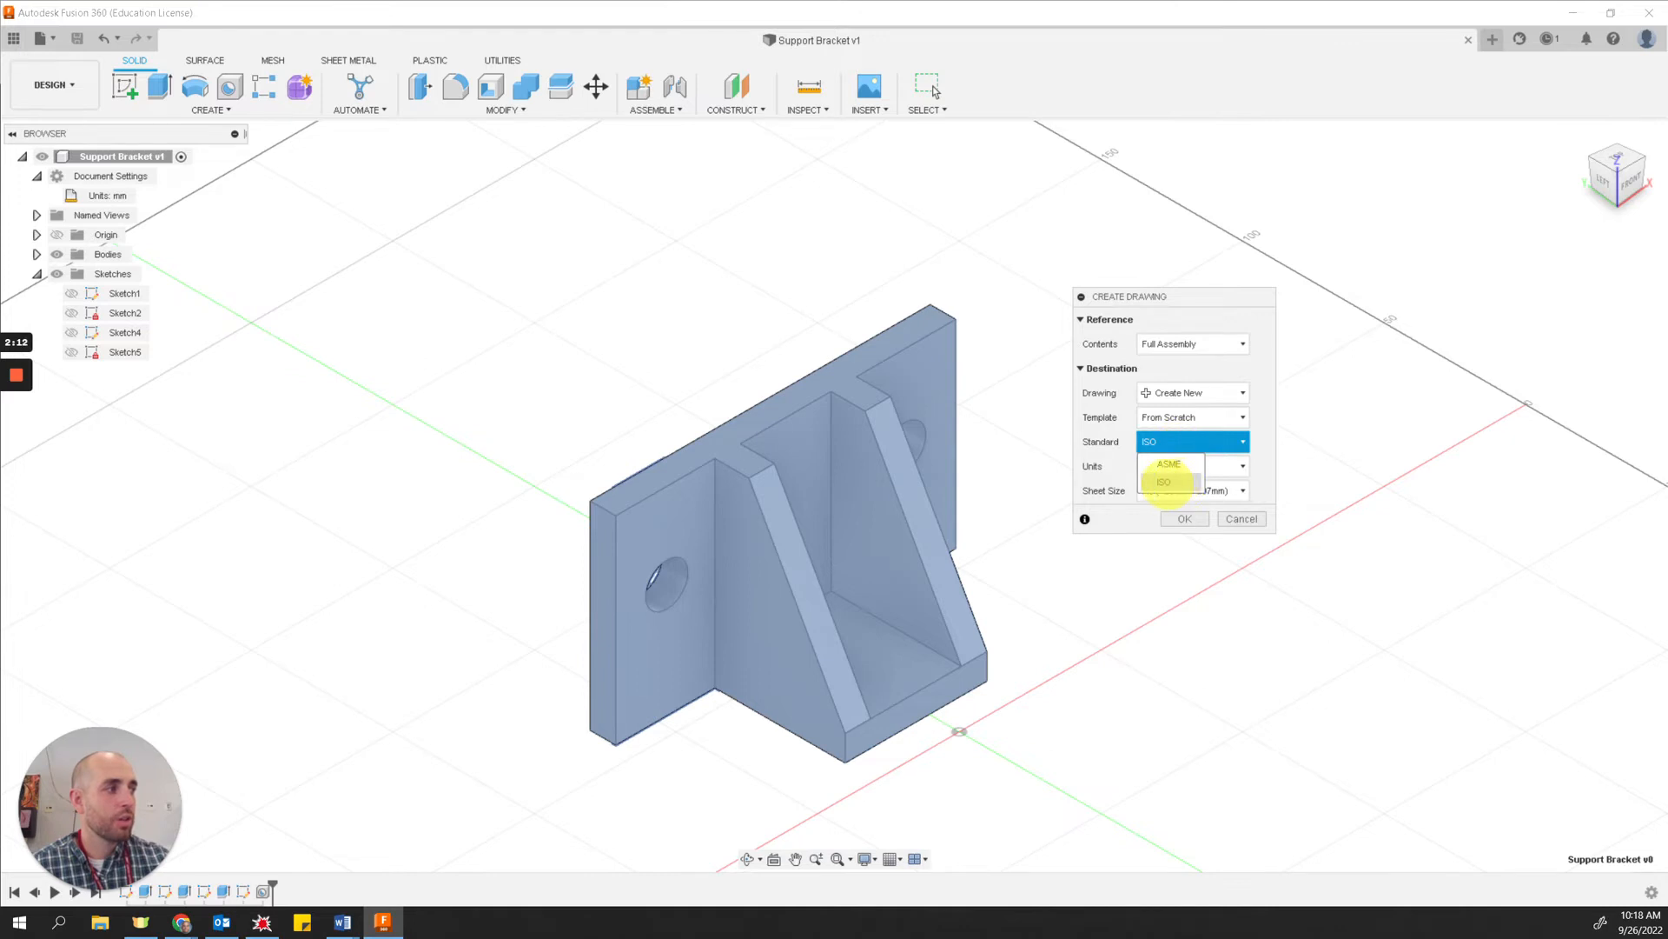
left_click(1164, 482)
left_click(1170, 464)
left_click(1169, 464)
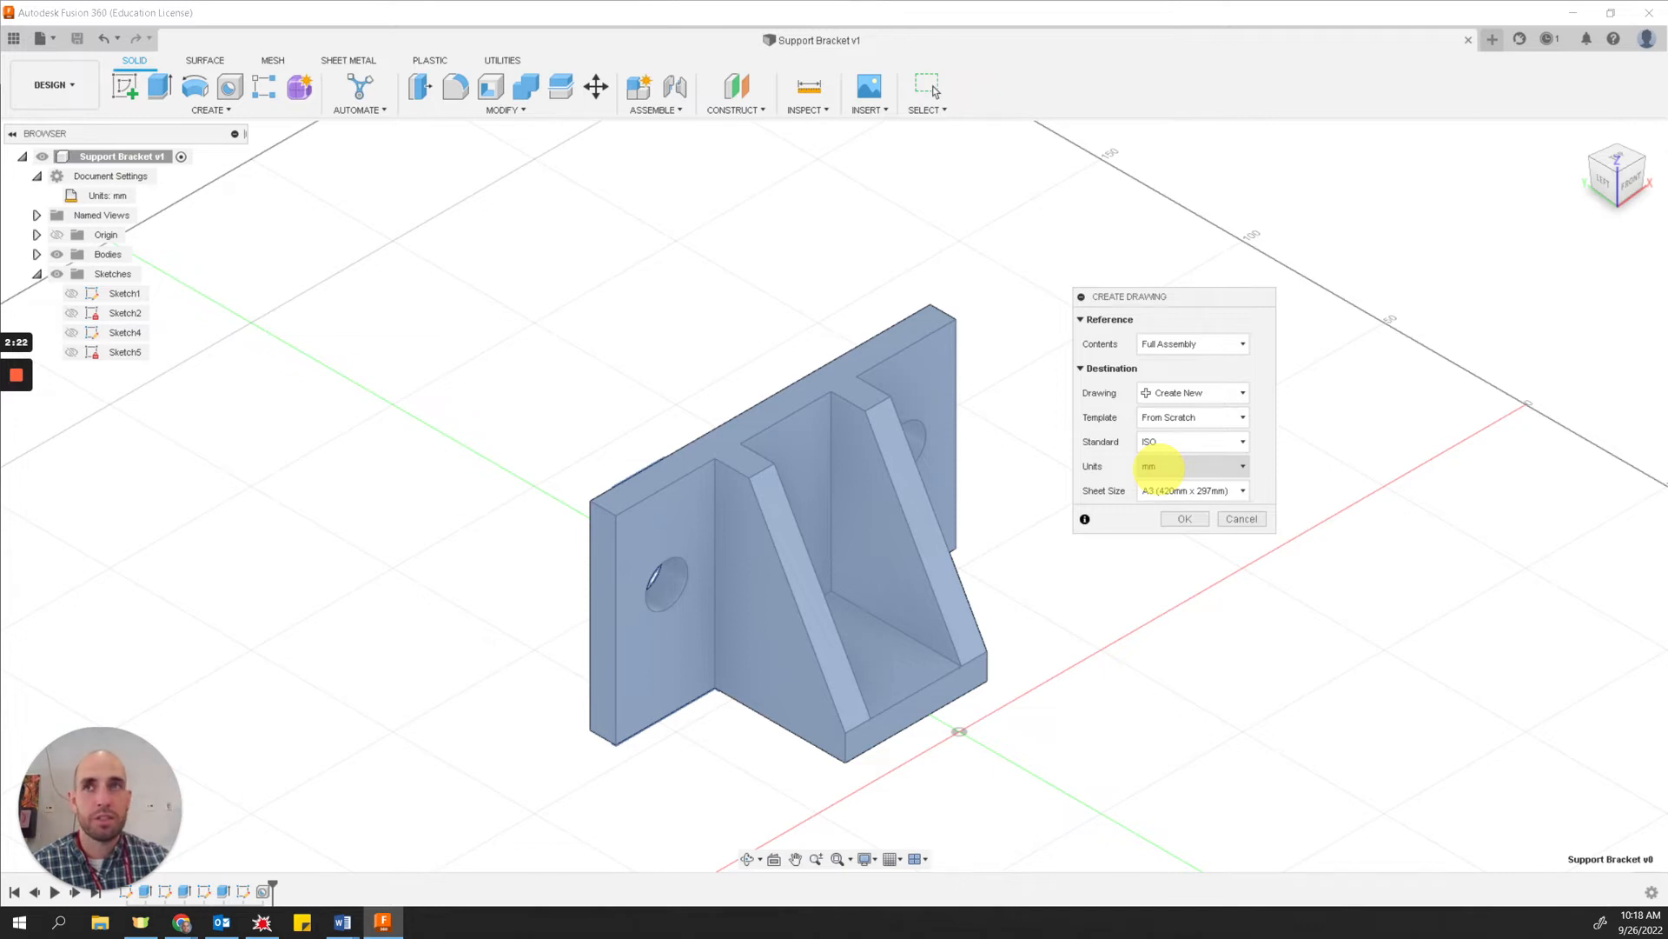
left_click(1174, 443)
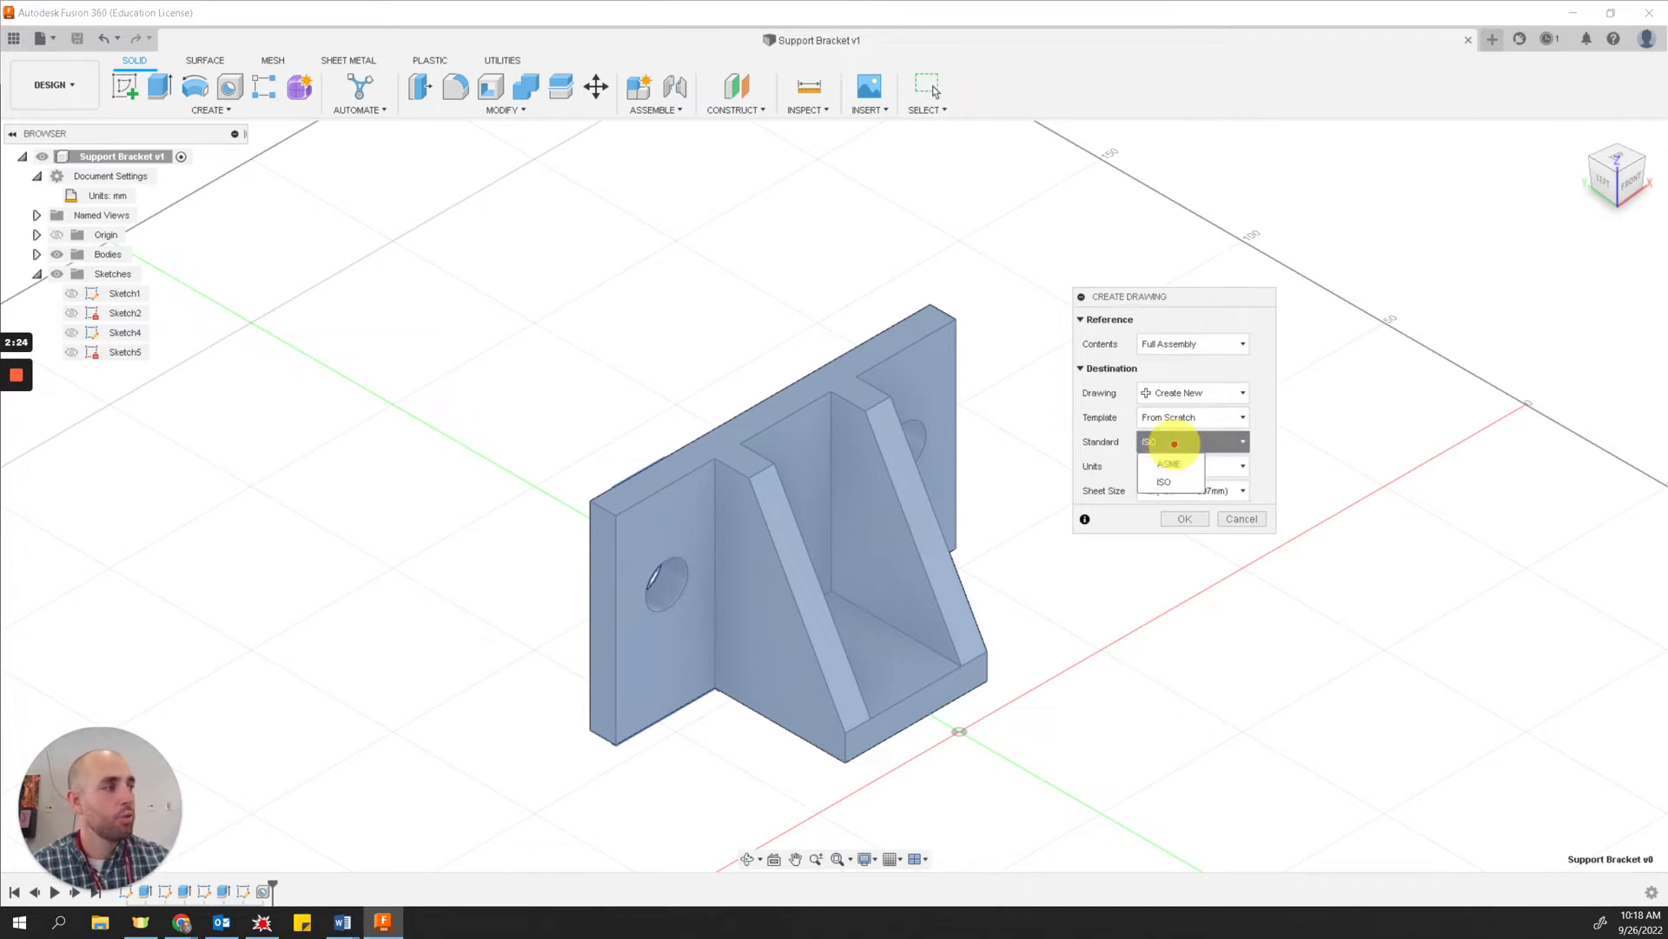
left_click(1169, 463)
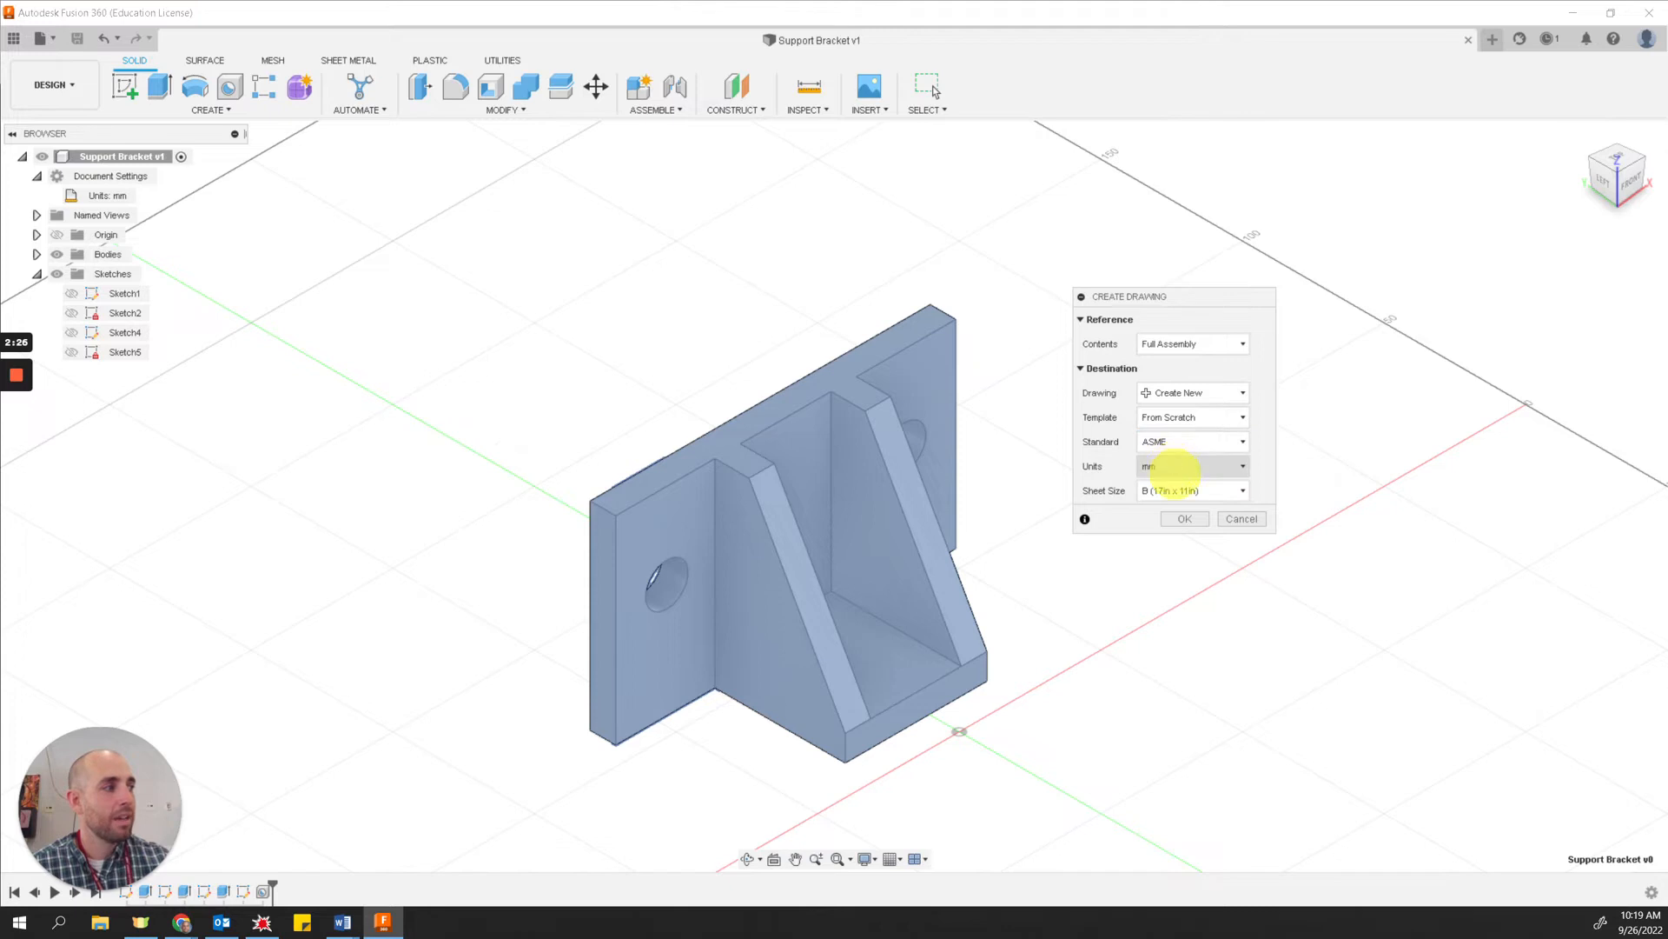
left_click(1174, 467)
left_click(1170, 488)
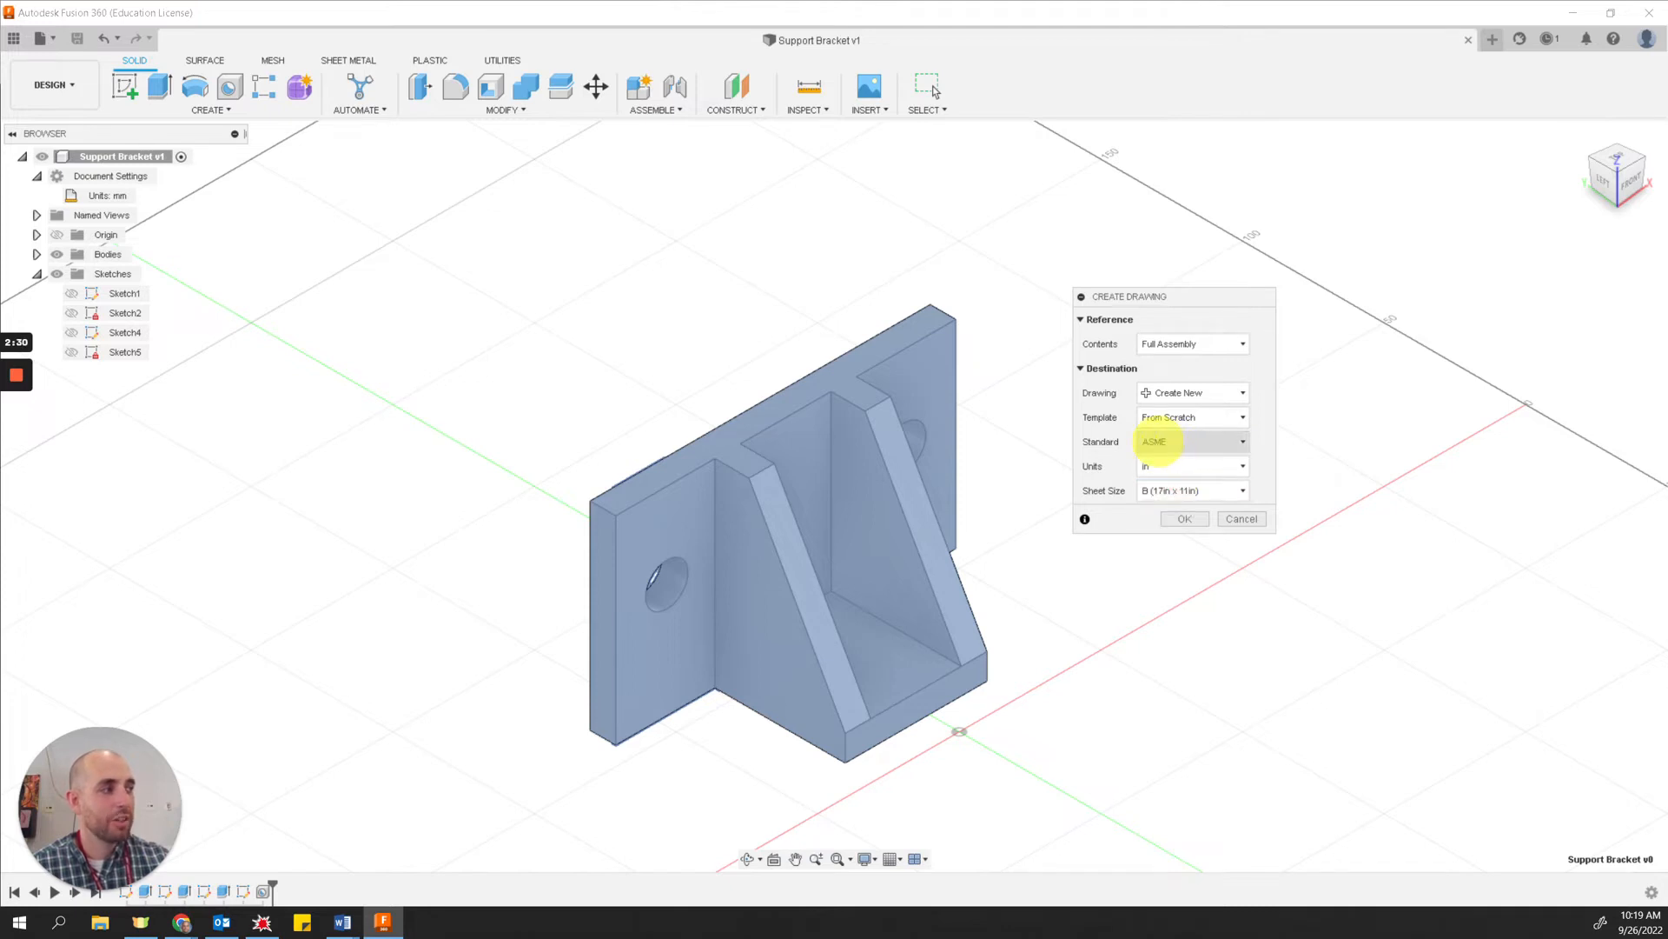
- Return the new drawing's settings to the ISO standard with mm units and review the available sheet sizes
left_click(1158, 443)
left_click(1169, 478)
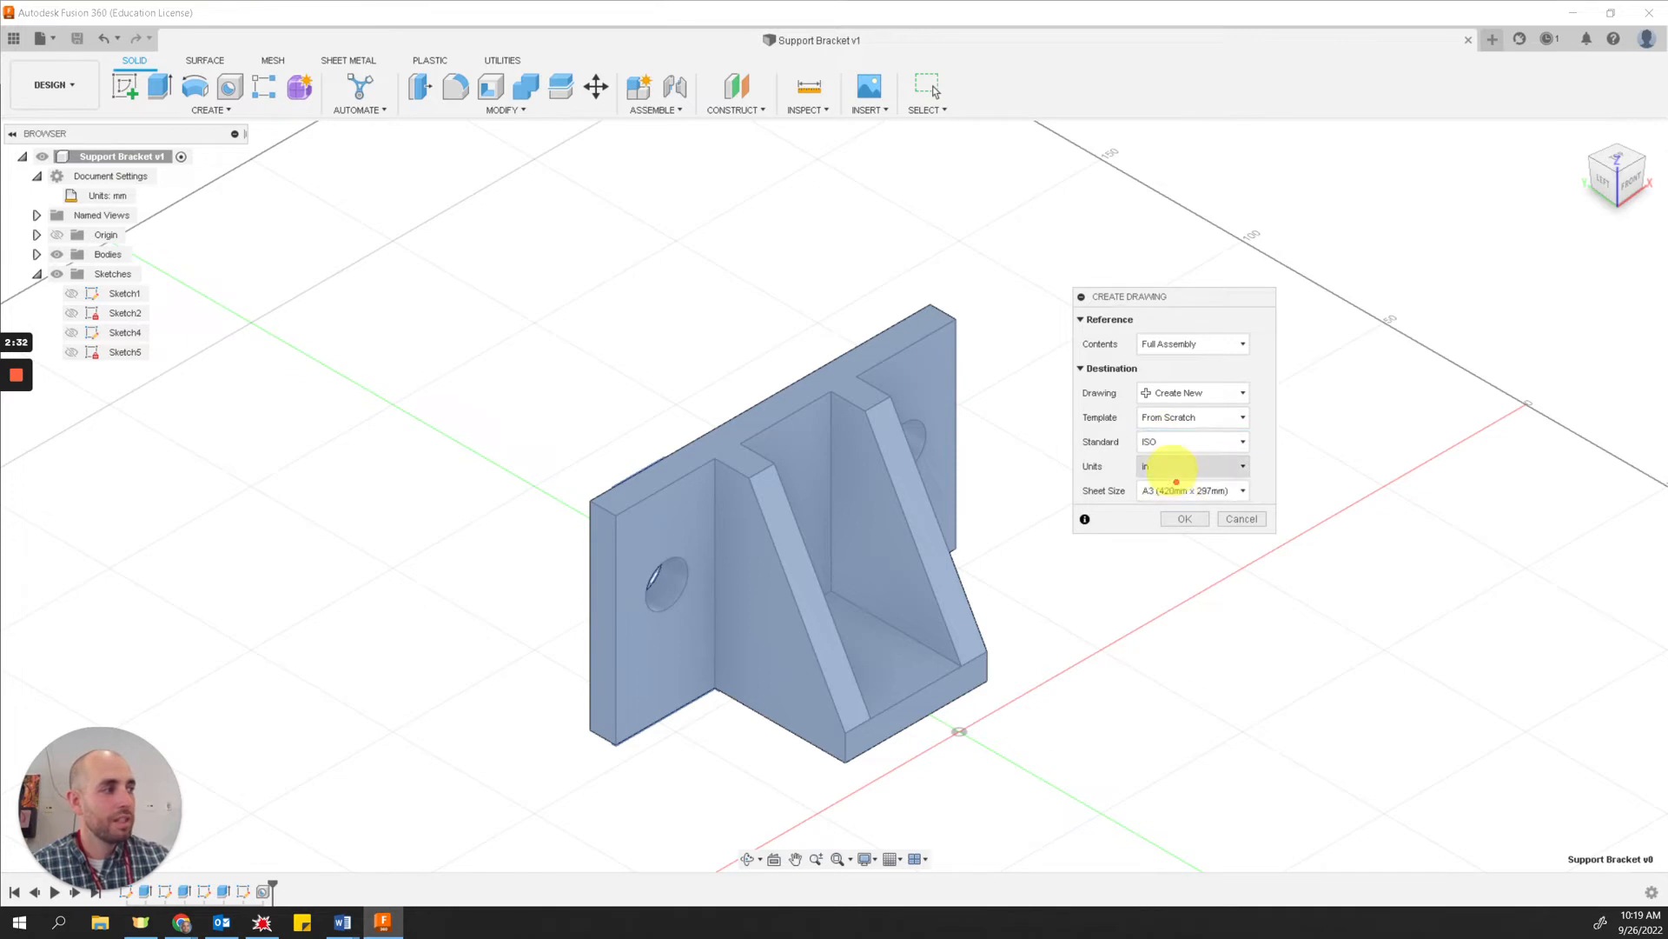
left_click(1171, 467)
left_click(1171, 489)
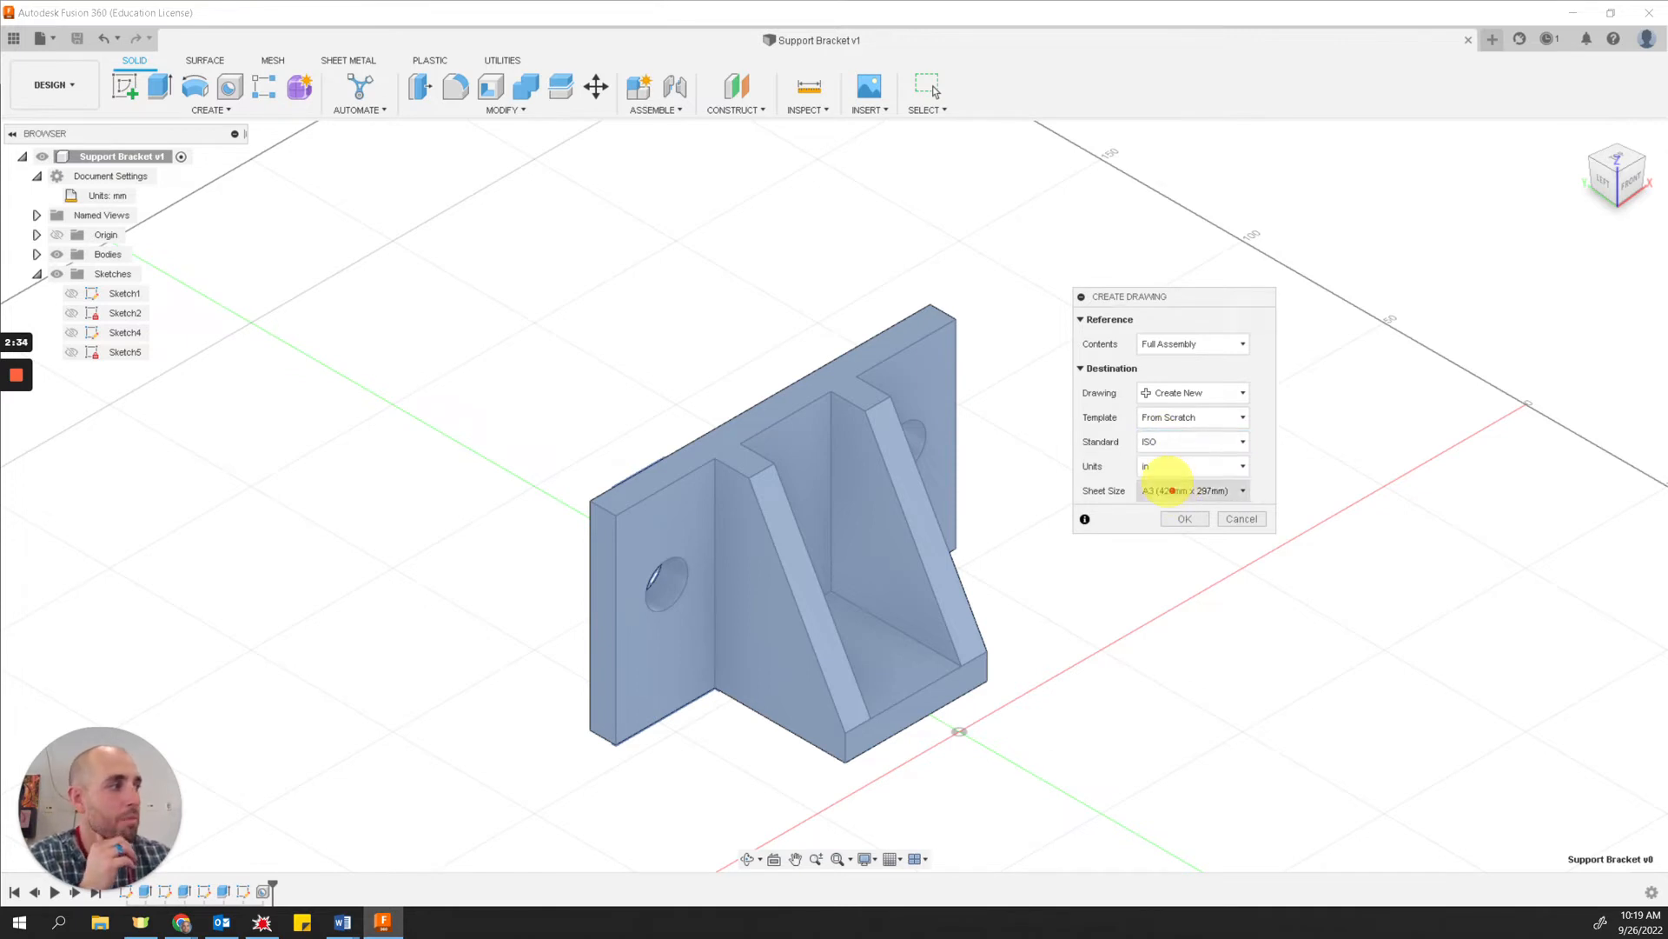
left_click(1161, 466)
left_click(1170, 492)
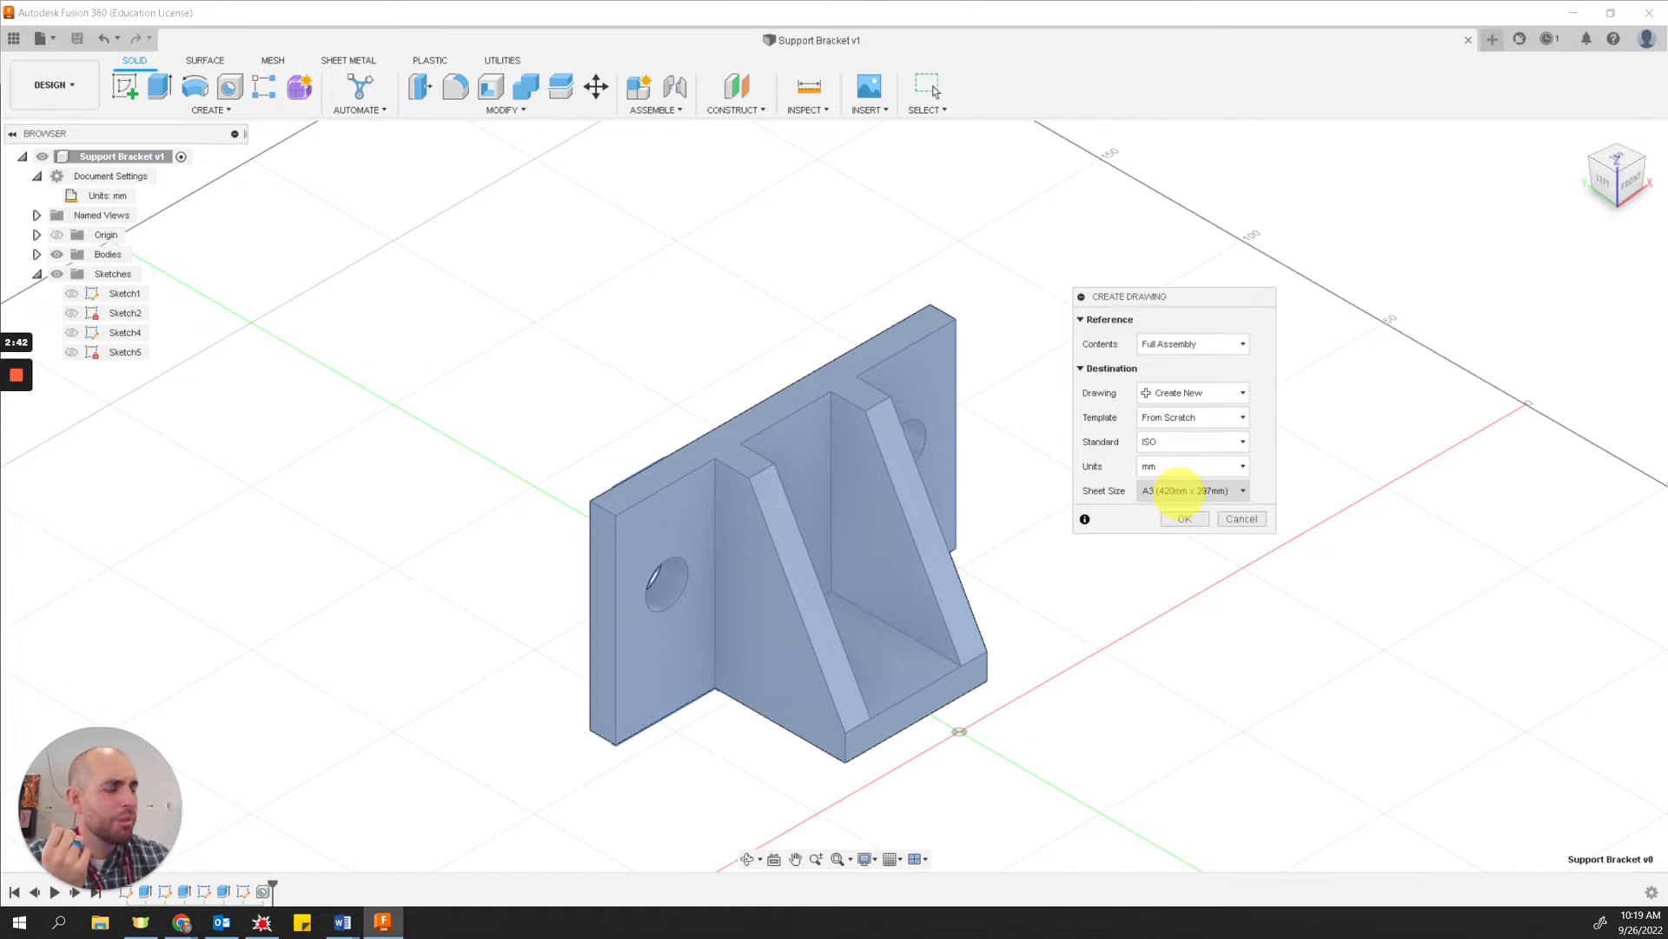
left_click(1181, 490)
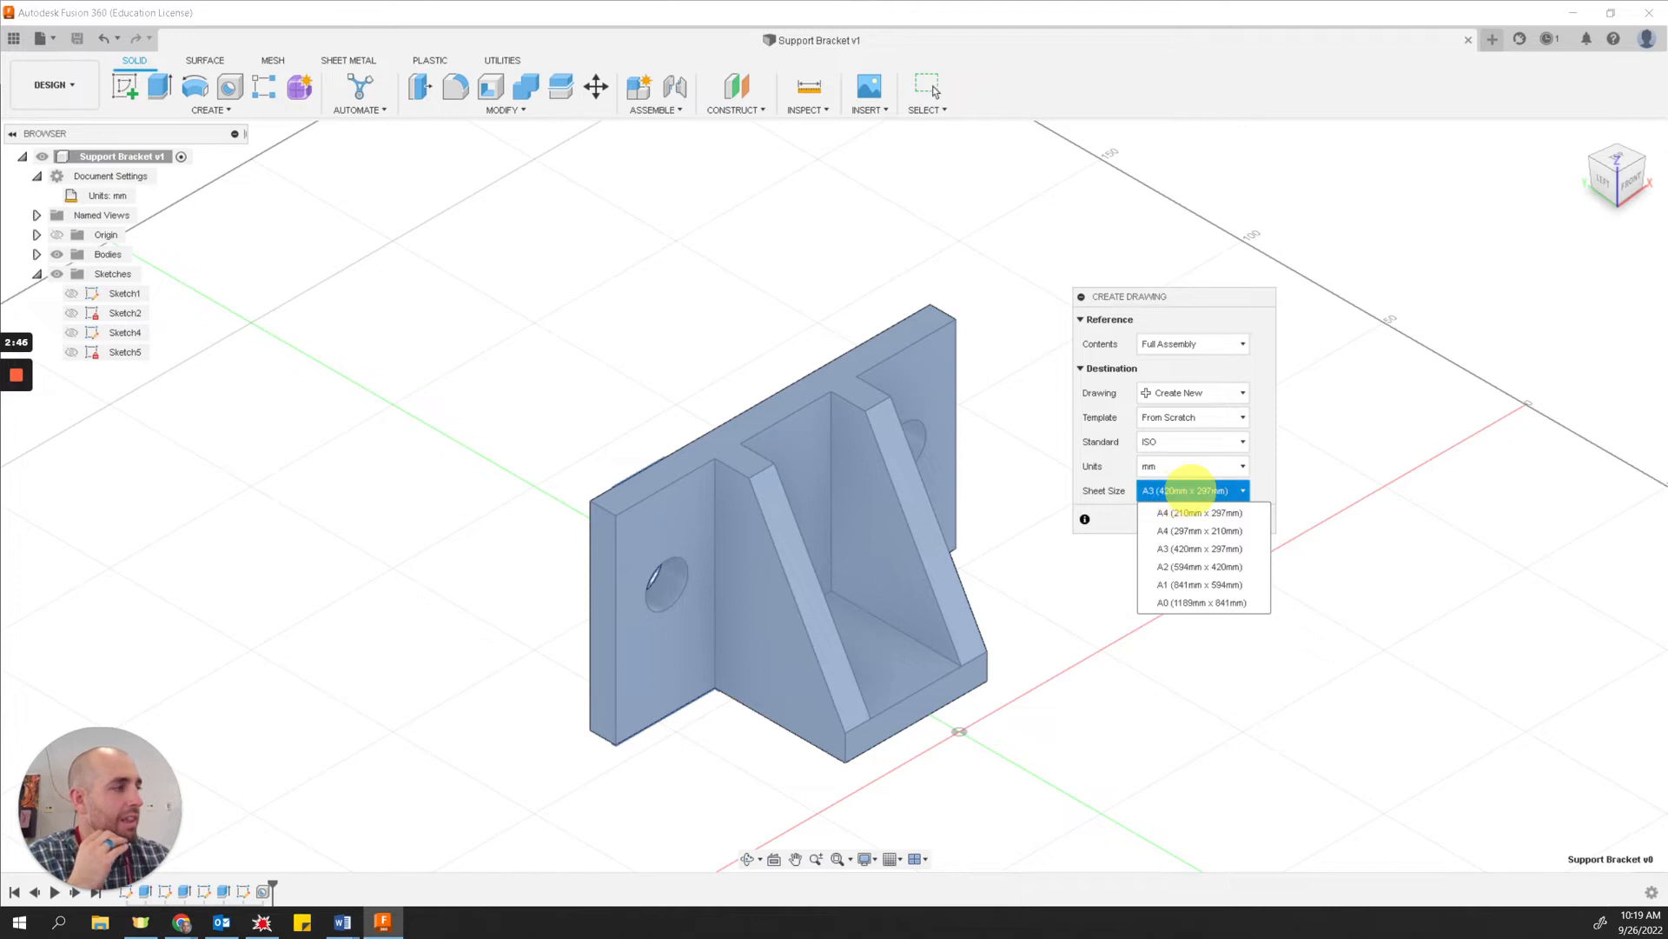
left_click(1205, 490)
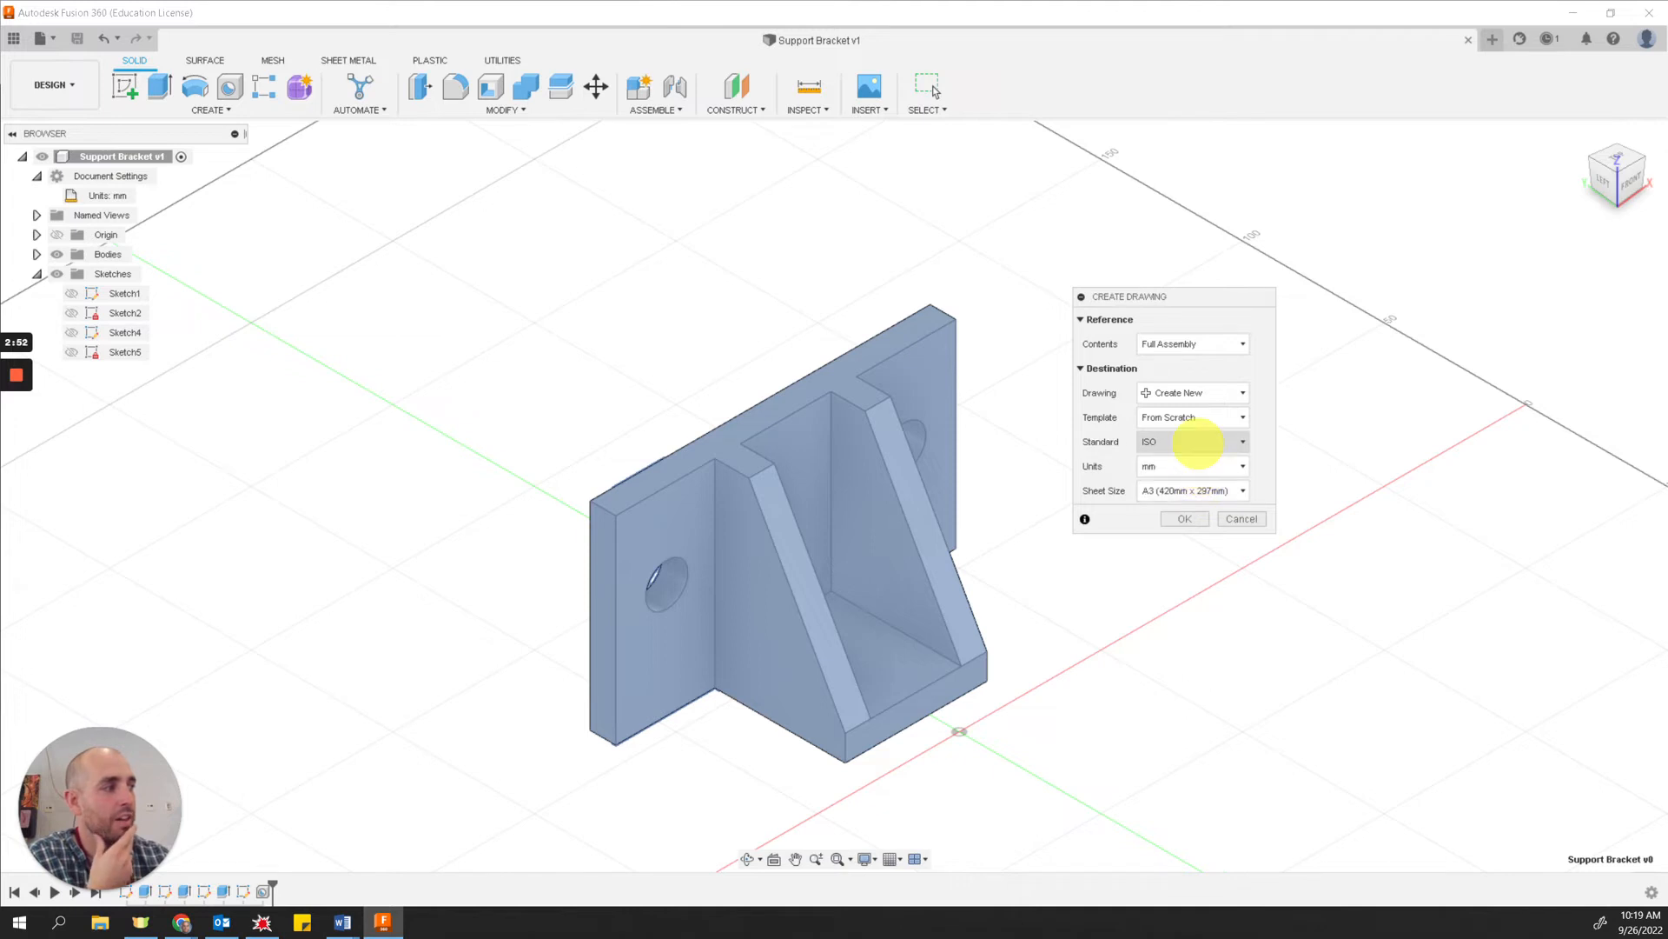
- Create the full-assembly drawing from scratch with the ASME standard, mm units and sheet size A (11in x 8.5in)
left_click(1197, 443)
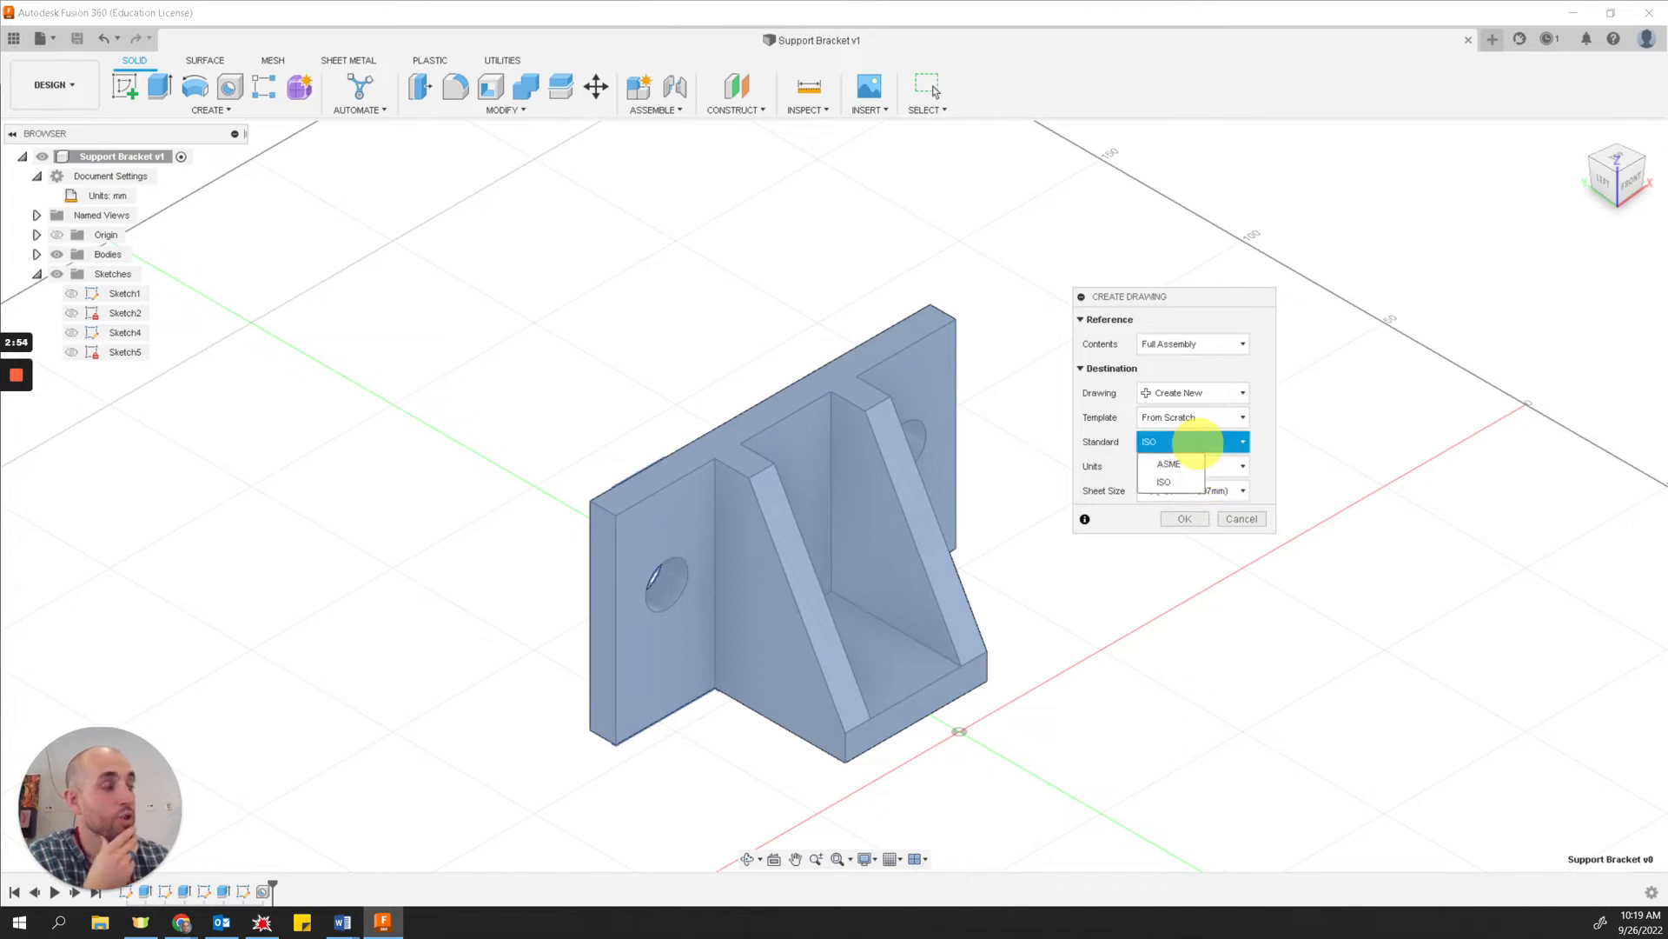
left_click(1171, 463)
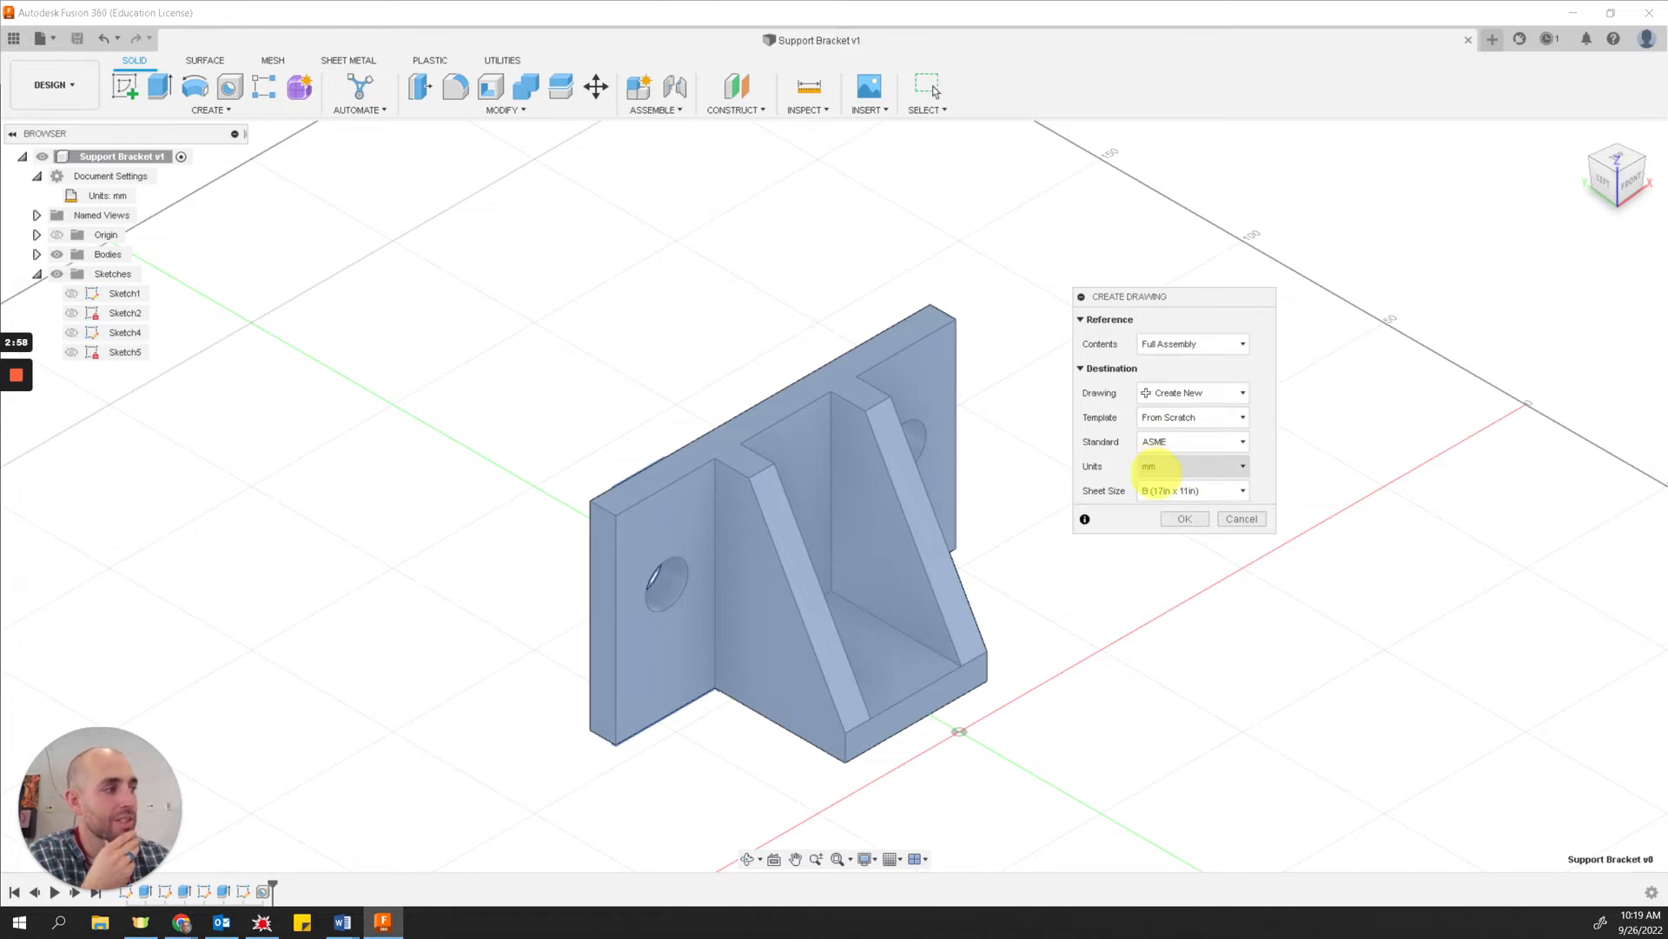
left_click(1175, 491)
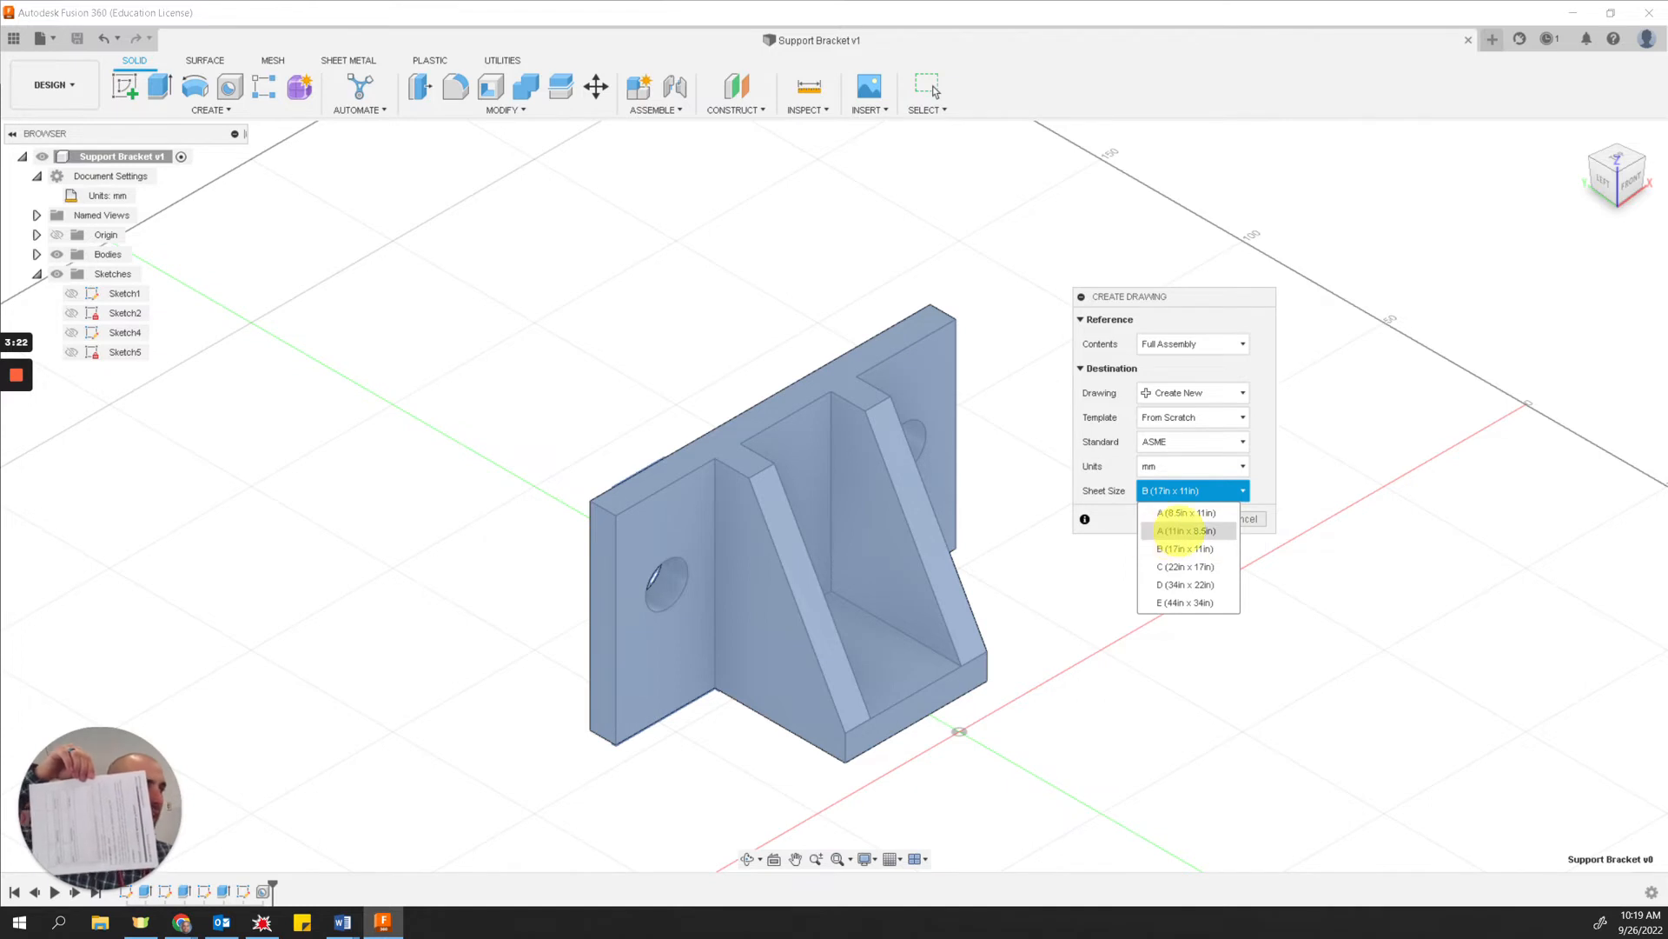
left_click(1186, 530)
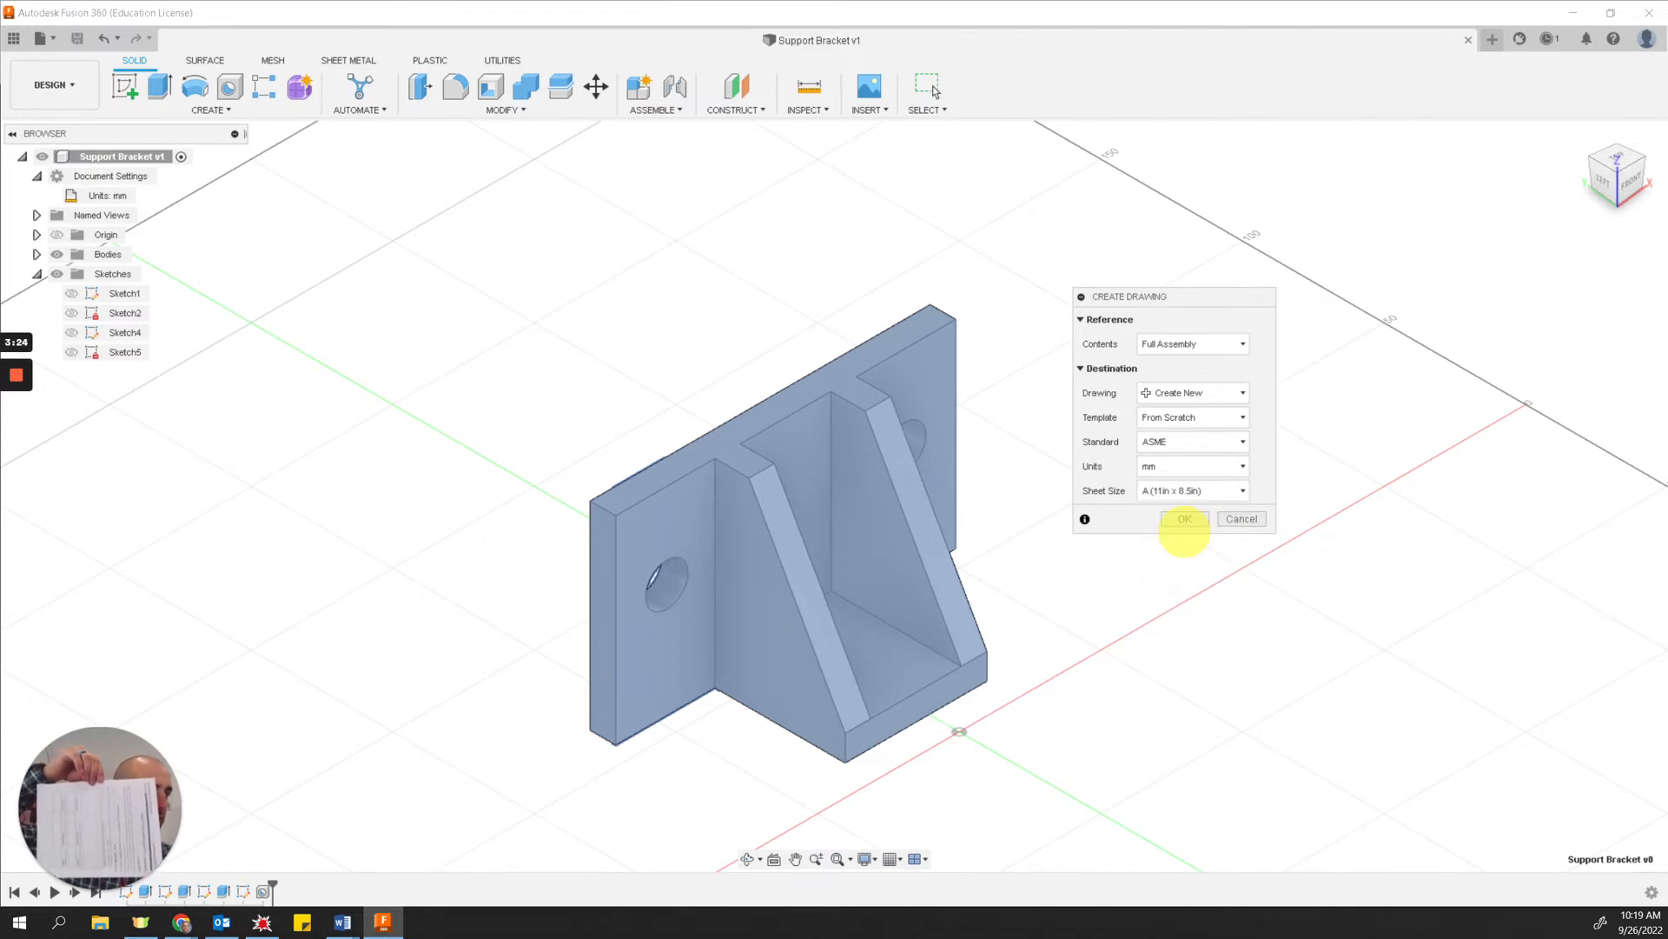
left_click(1184, 519)
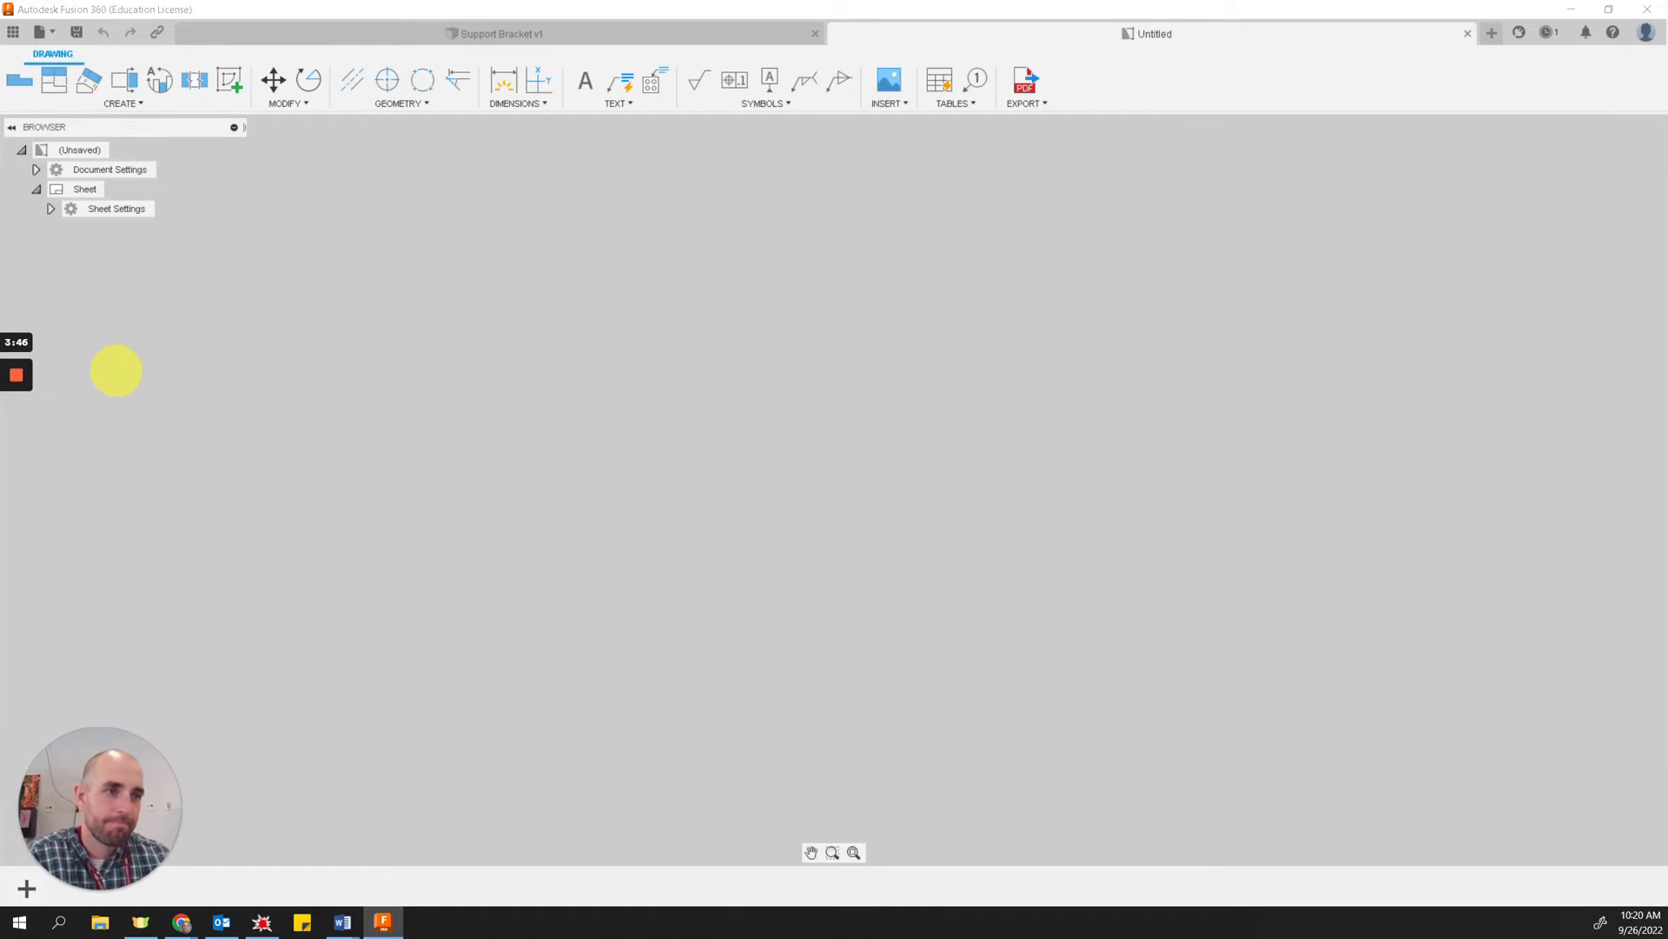
mouse_move(16, 408)
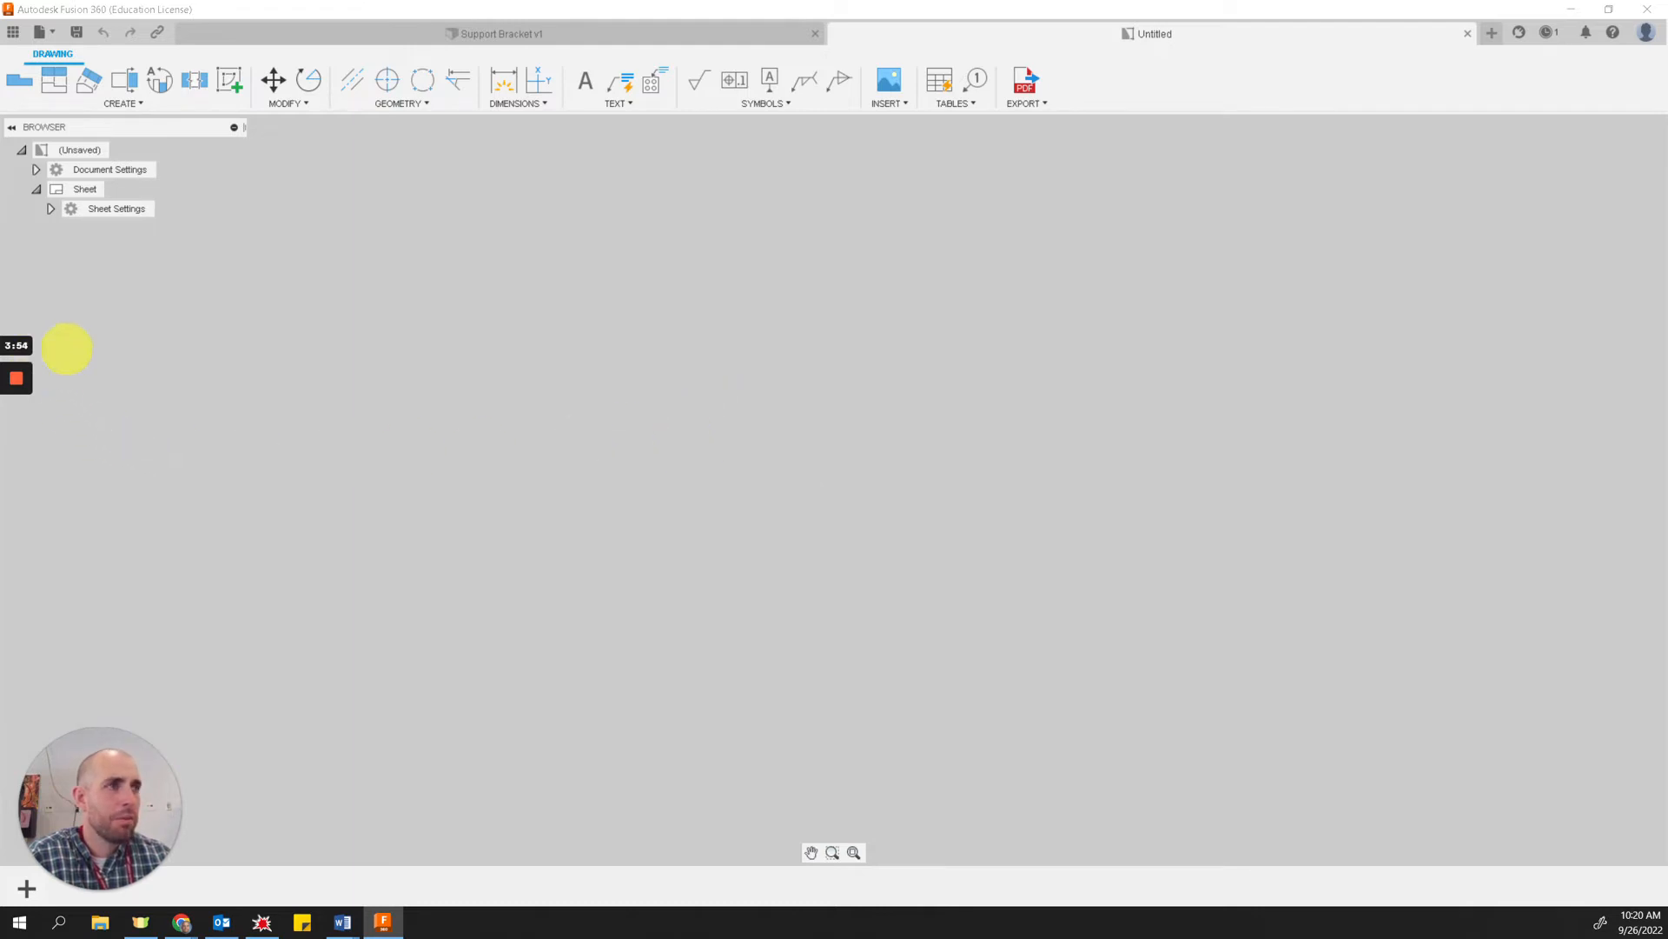
mouse_move(16, 379)
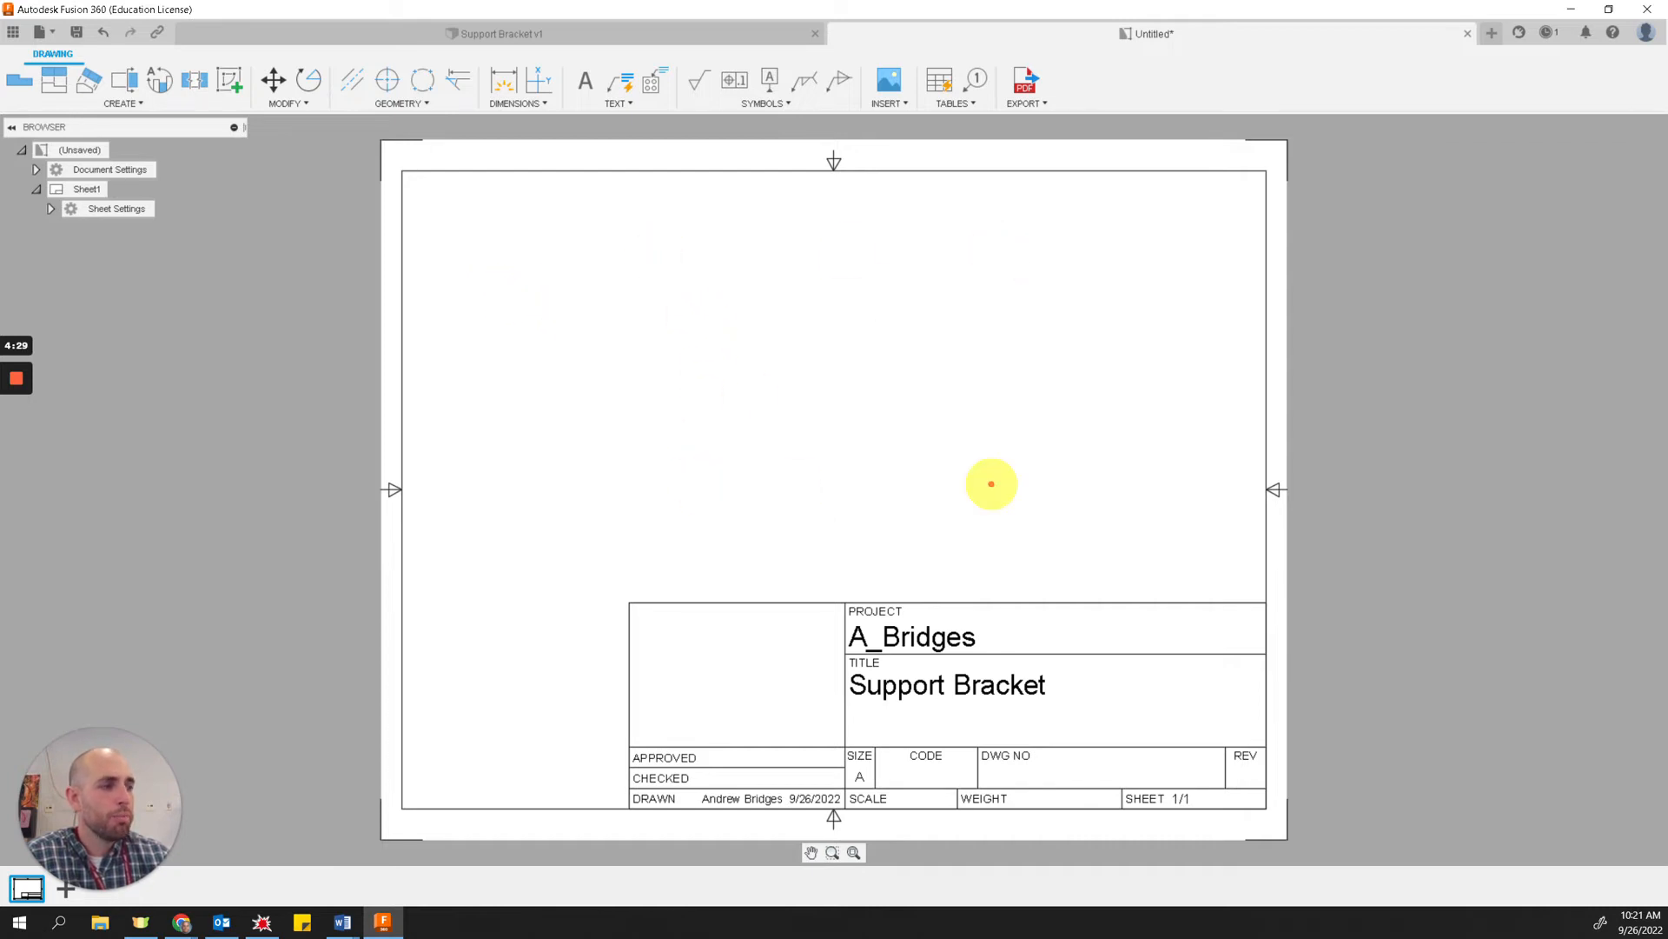
- Consult the support bracket exercise sheet in the browser and place a front base view at 1:2 scale on the sheet's left half, above the title block
key("alt+Tab")
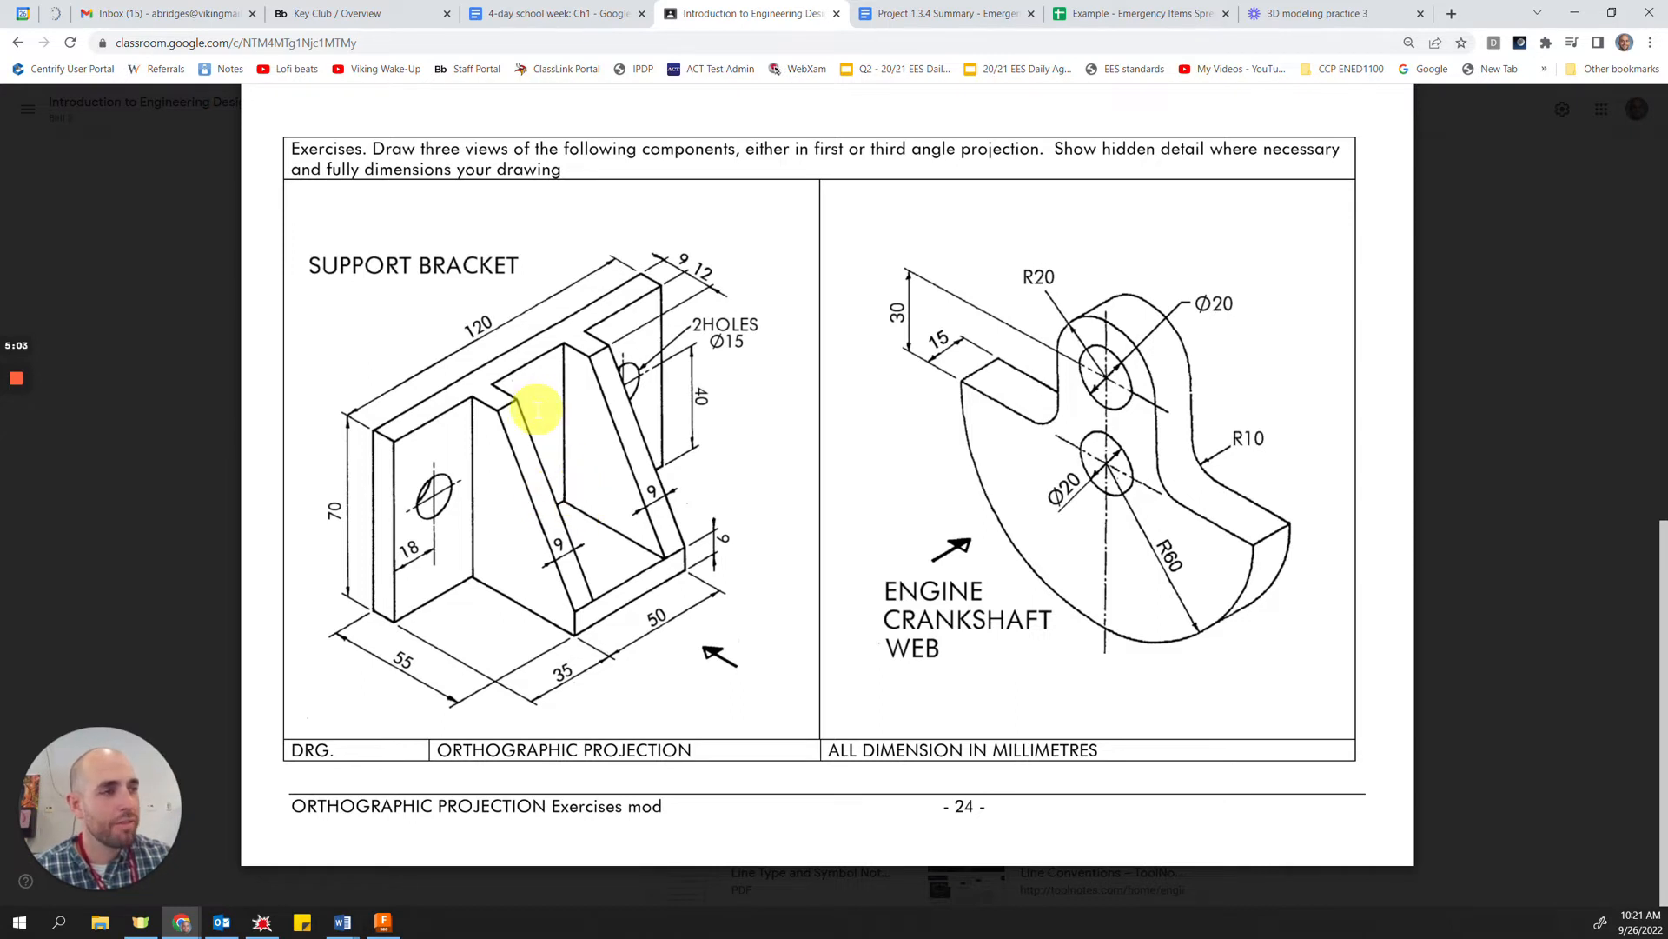
key("alt+Tab")
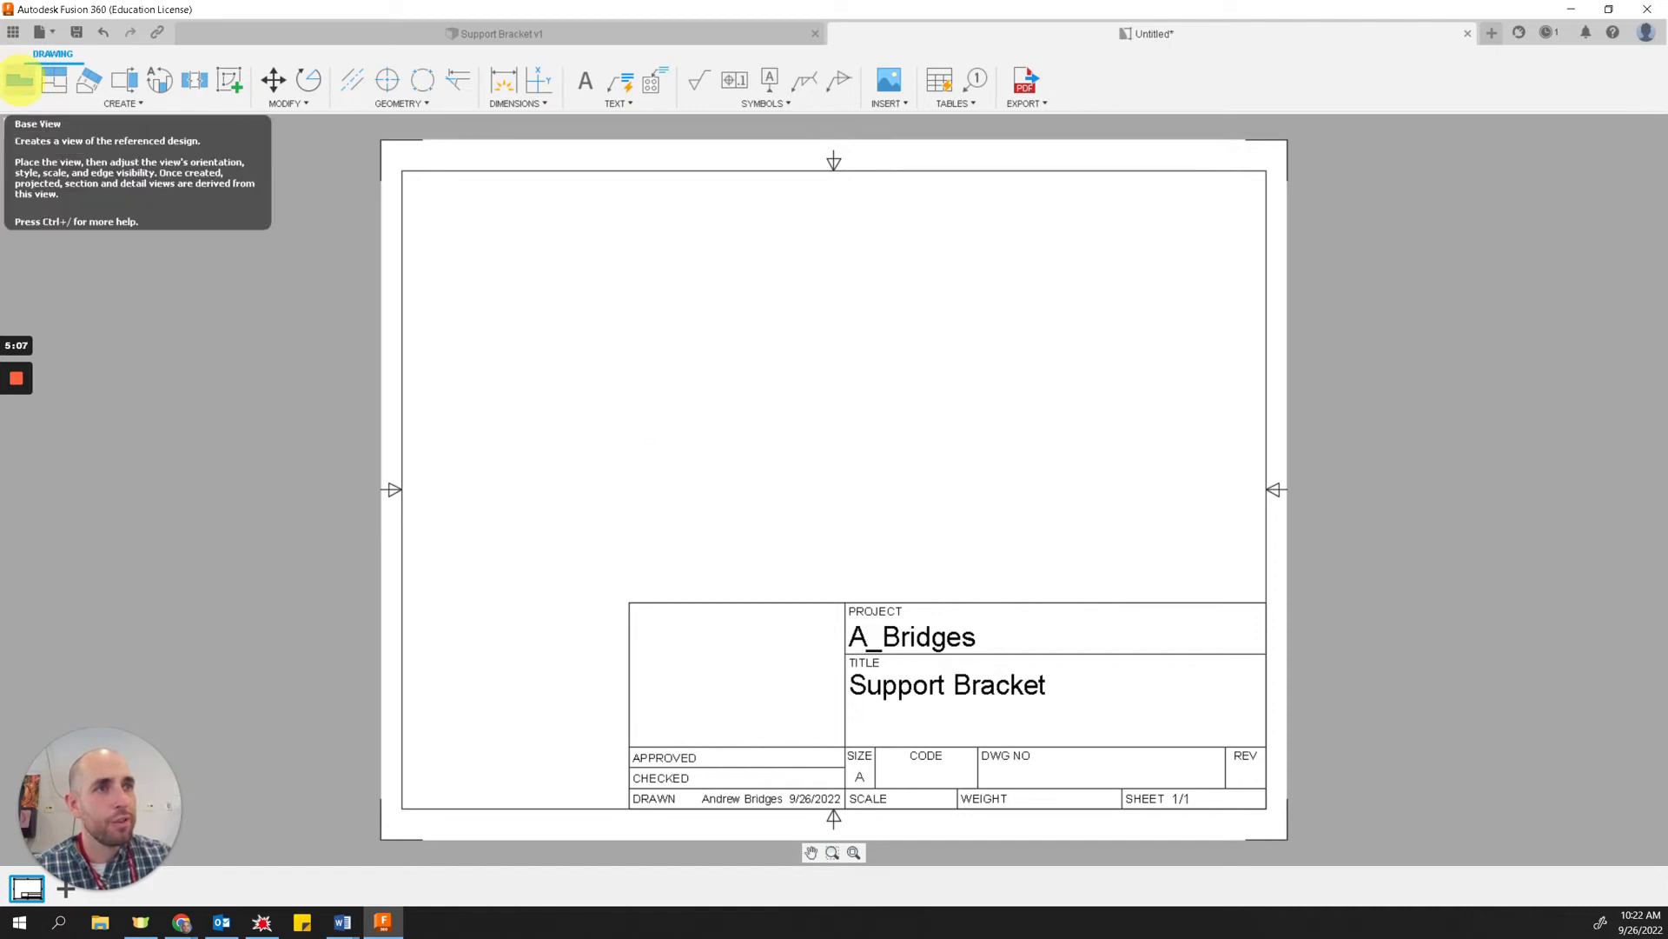
left_click(19, 81)
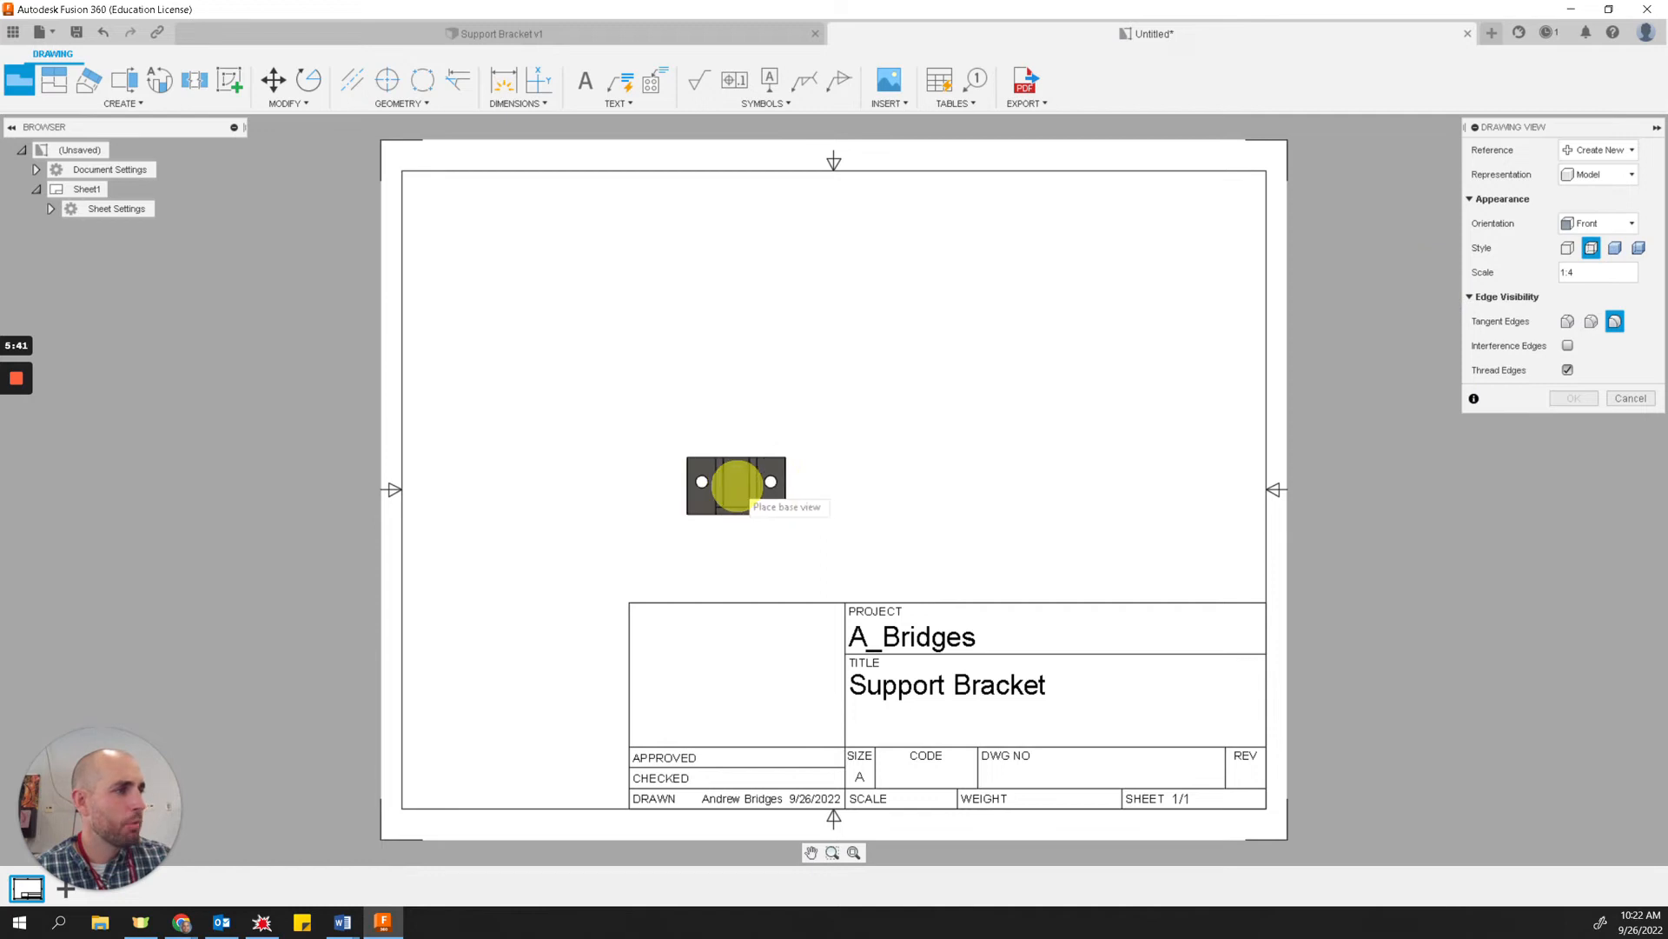
left_click(1592, 272)
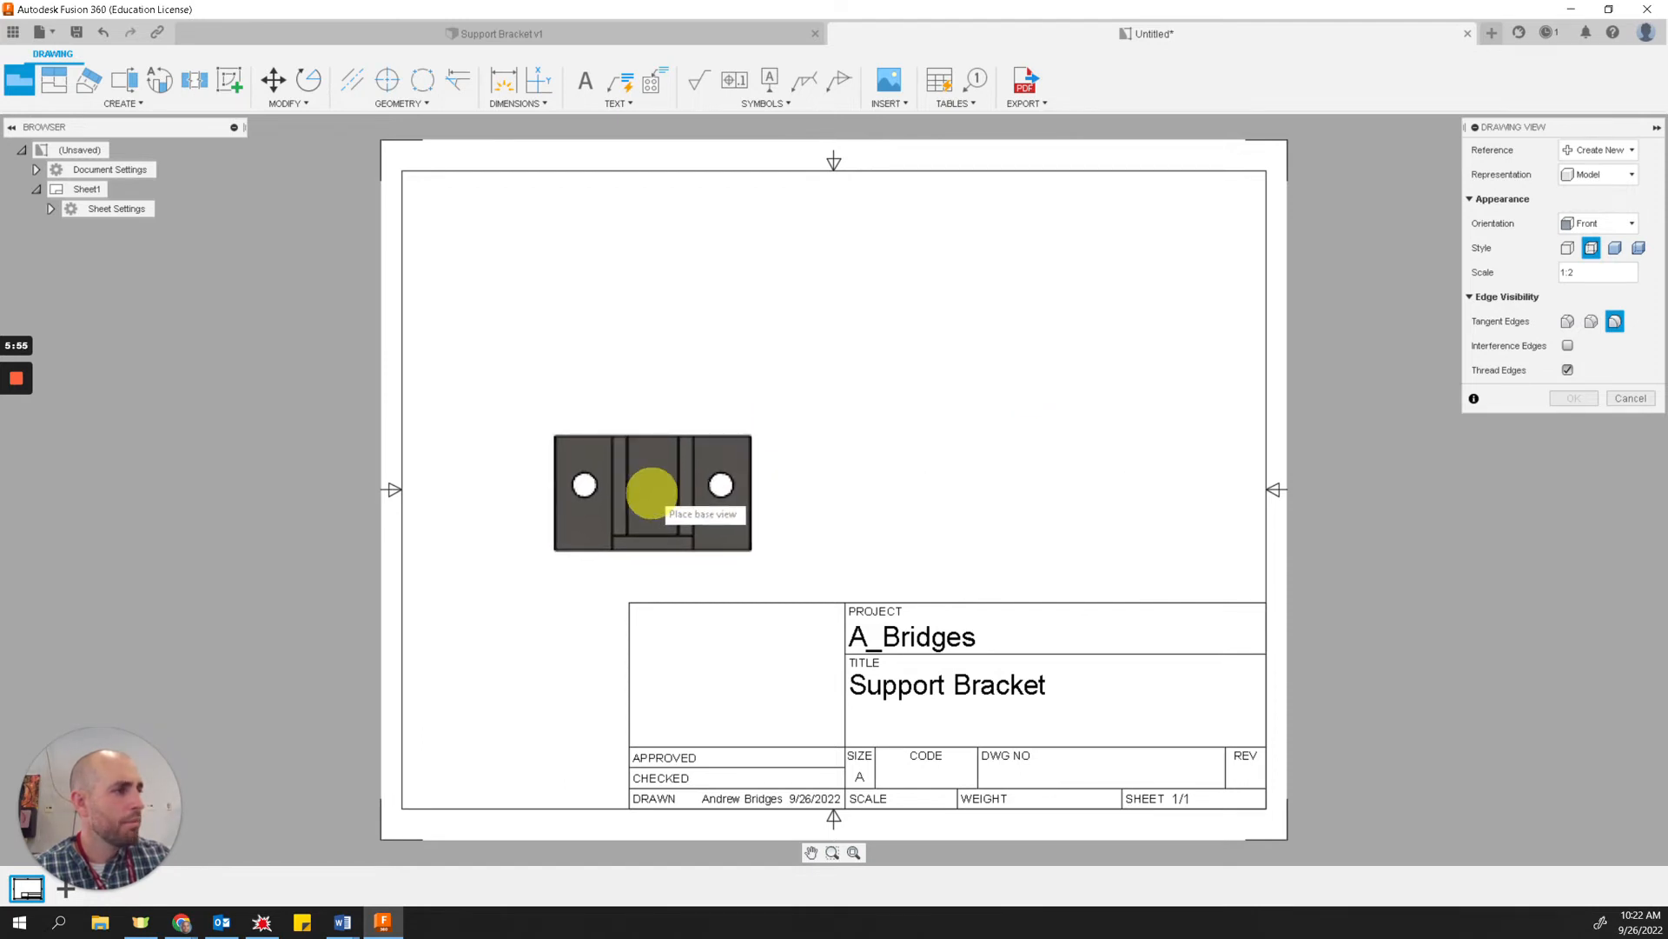
left_click(652, 493)
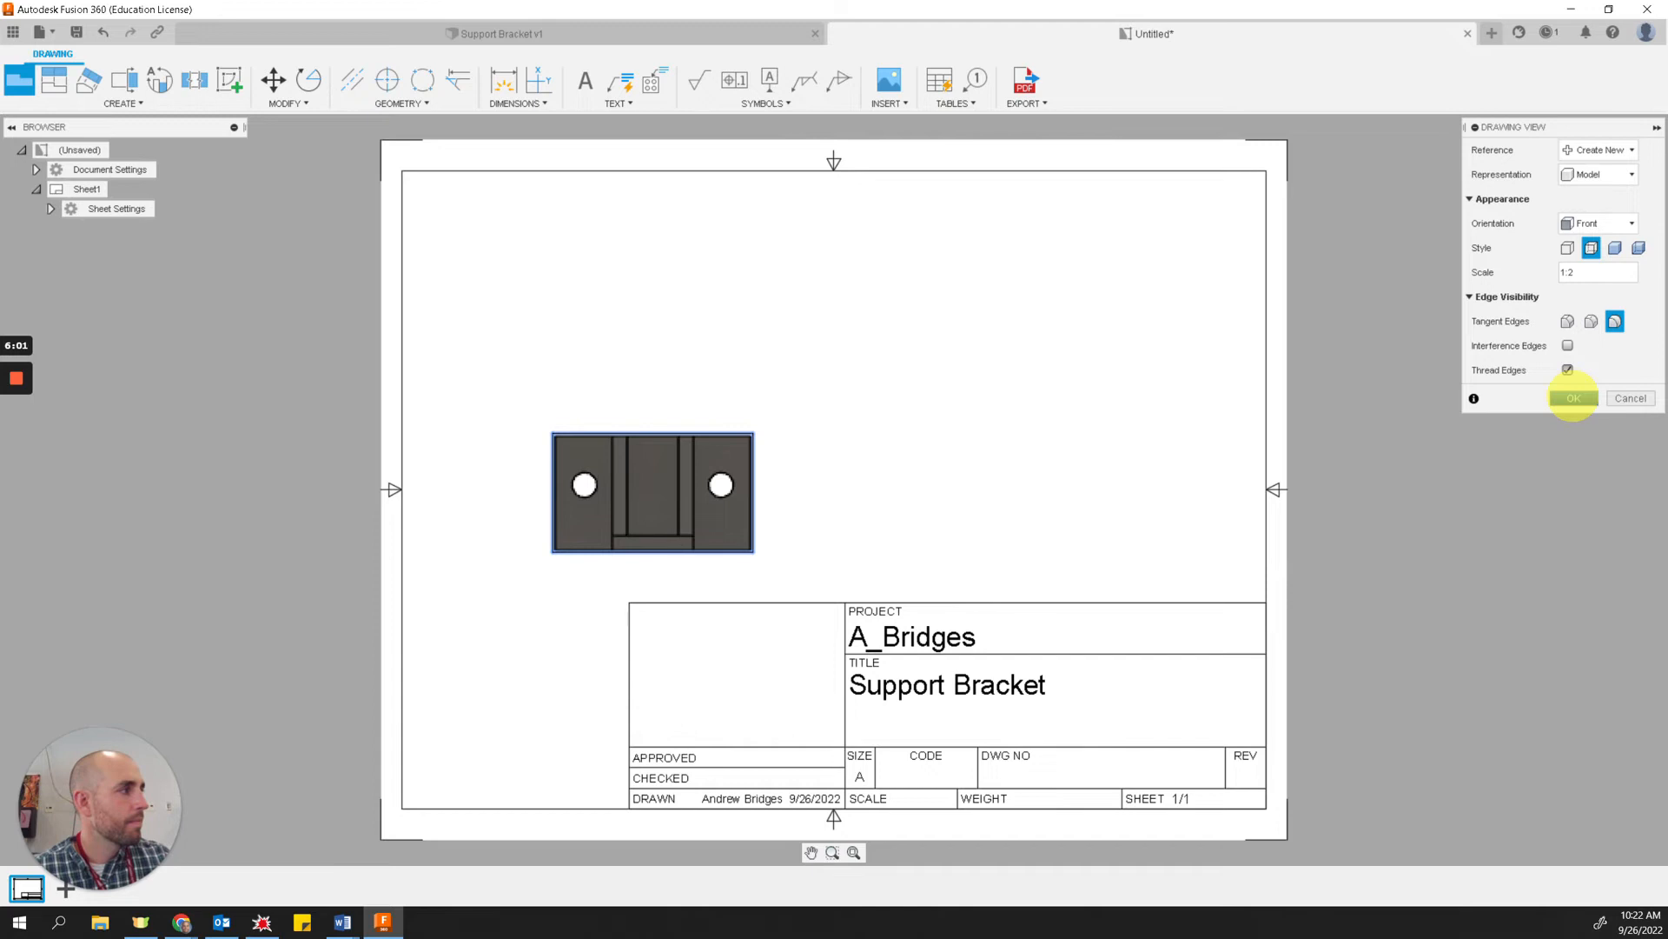
left_click(1573, 398)
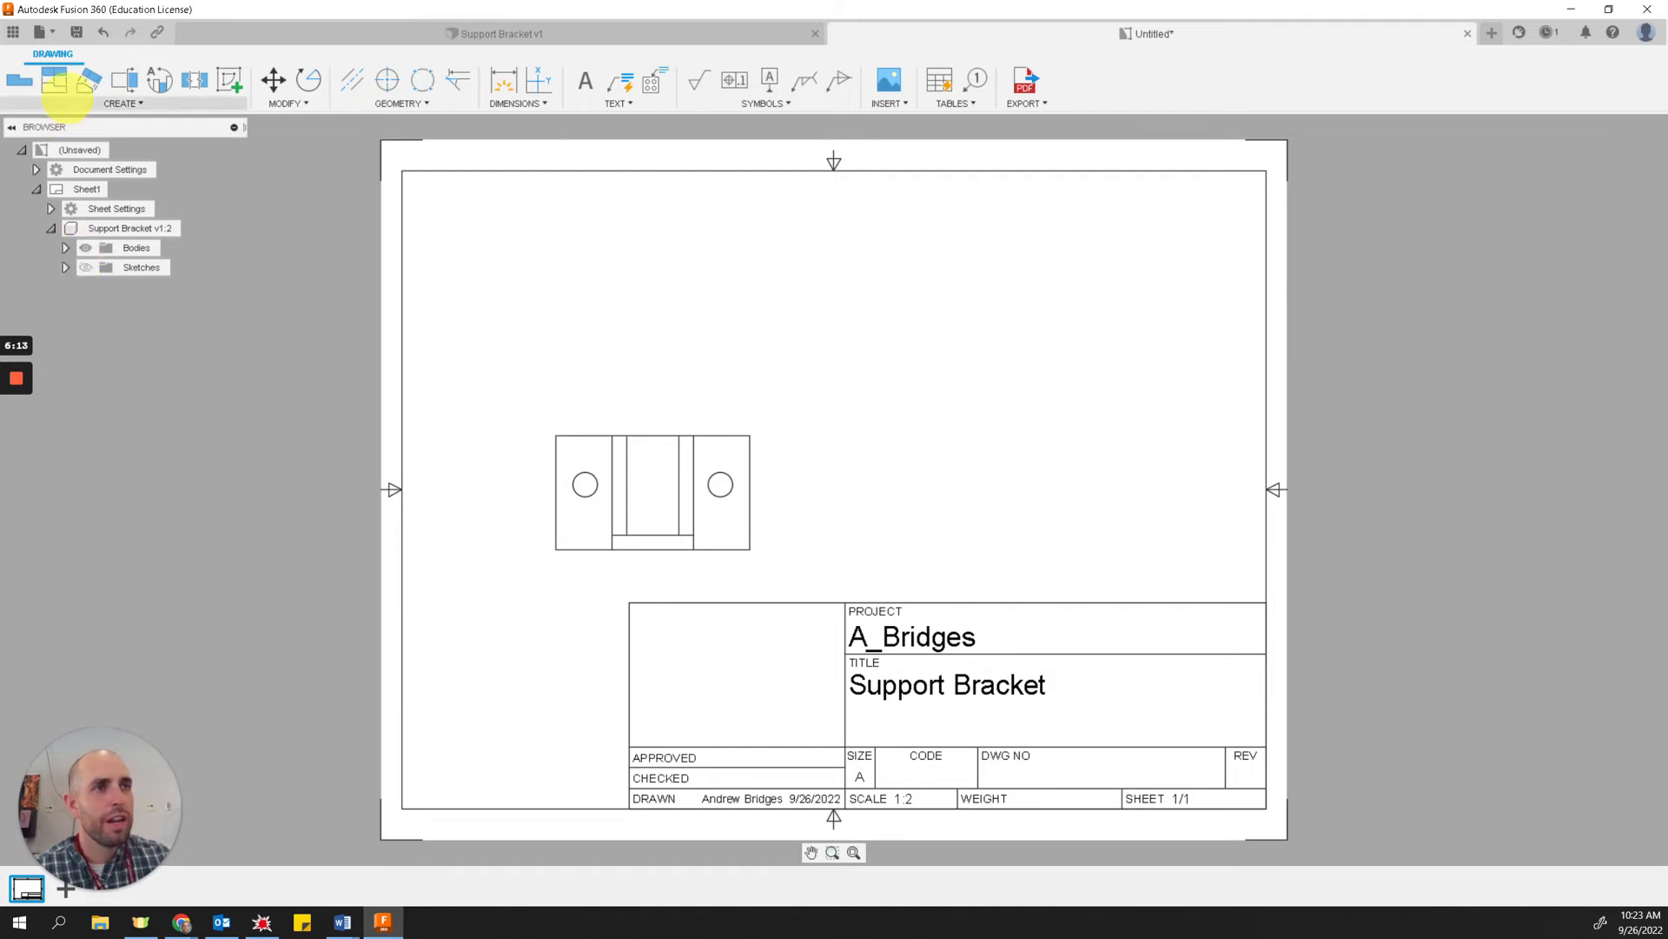
- Project a top view, a right side view and an isometric view from the front base view
left_click(54, 80)
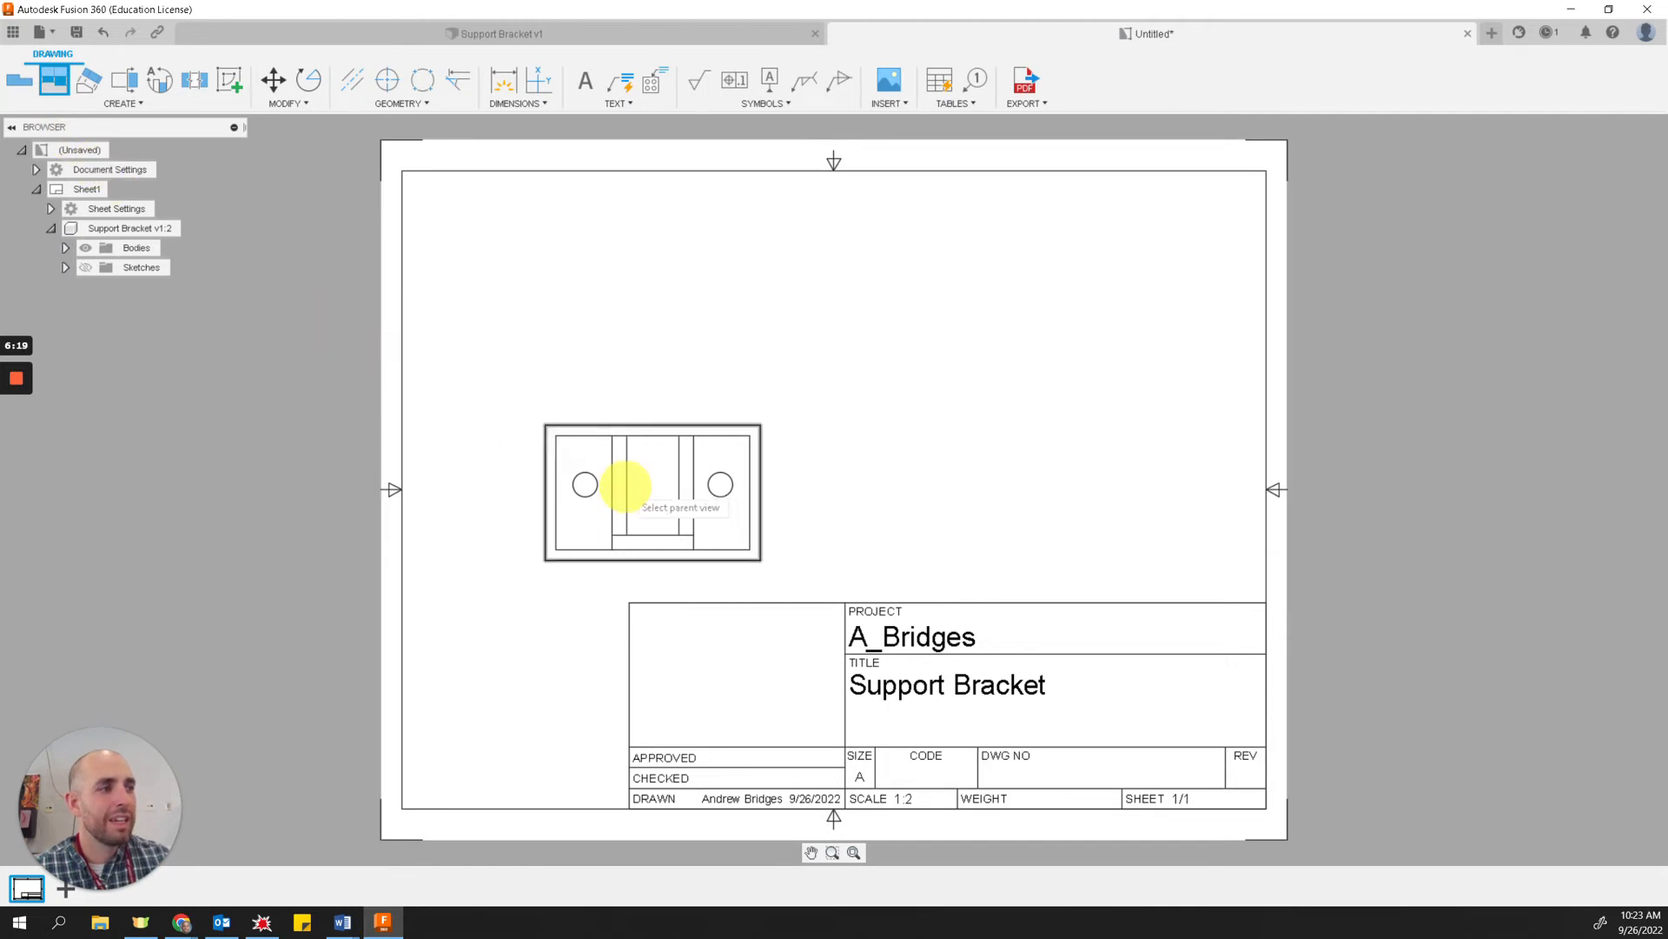
left_click(625, 483)
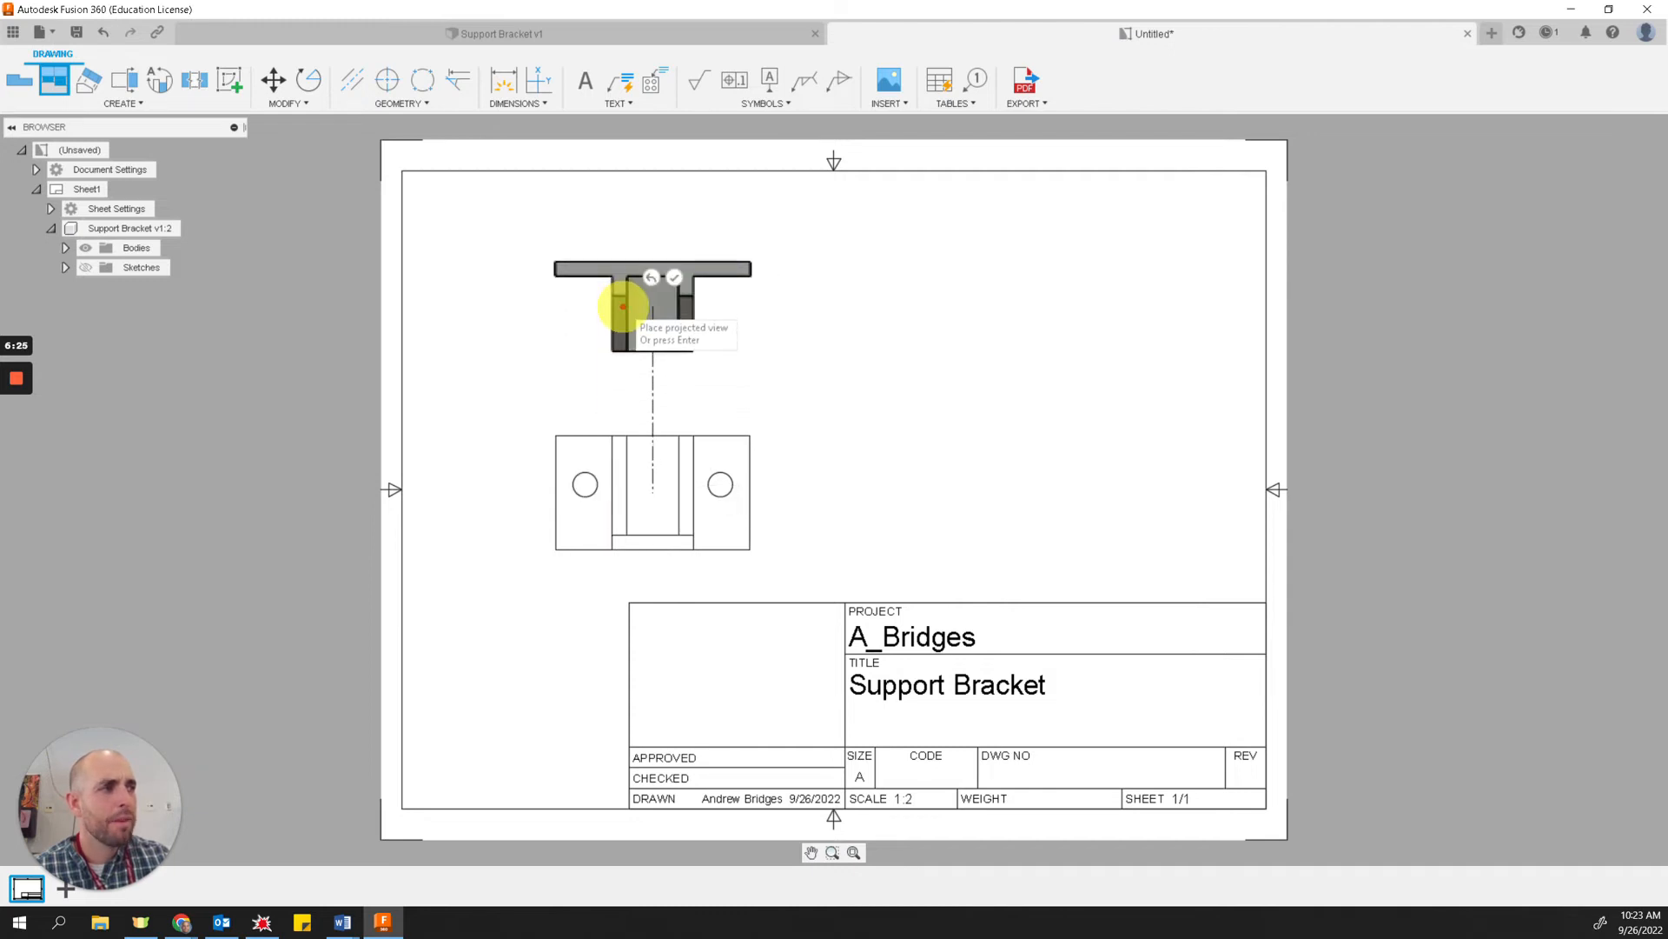
left_click(623, 306)
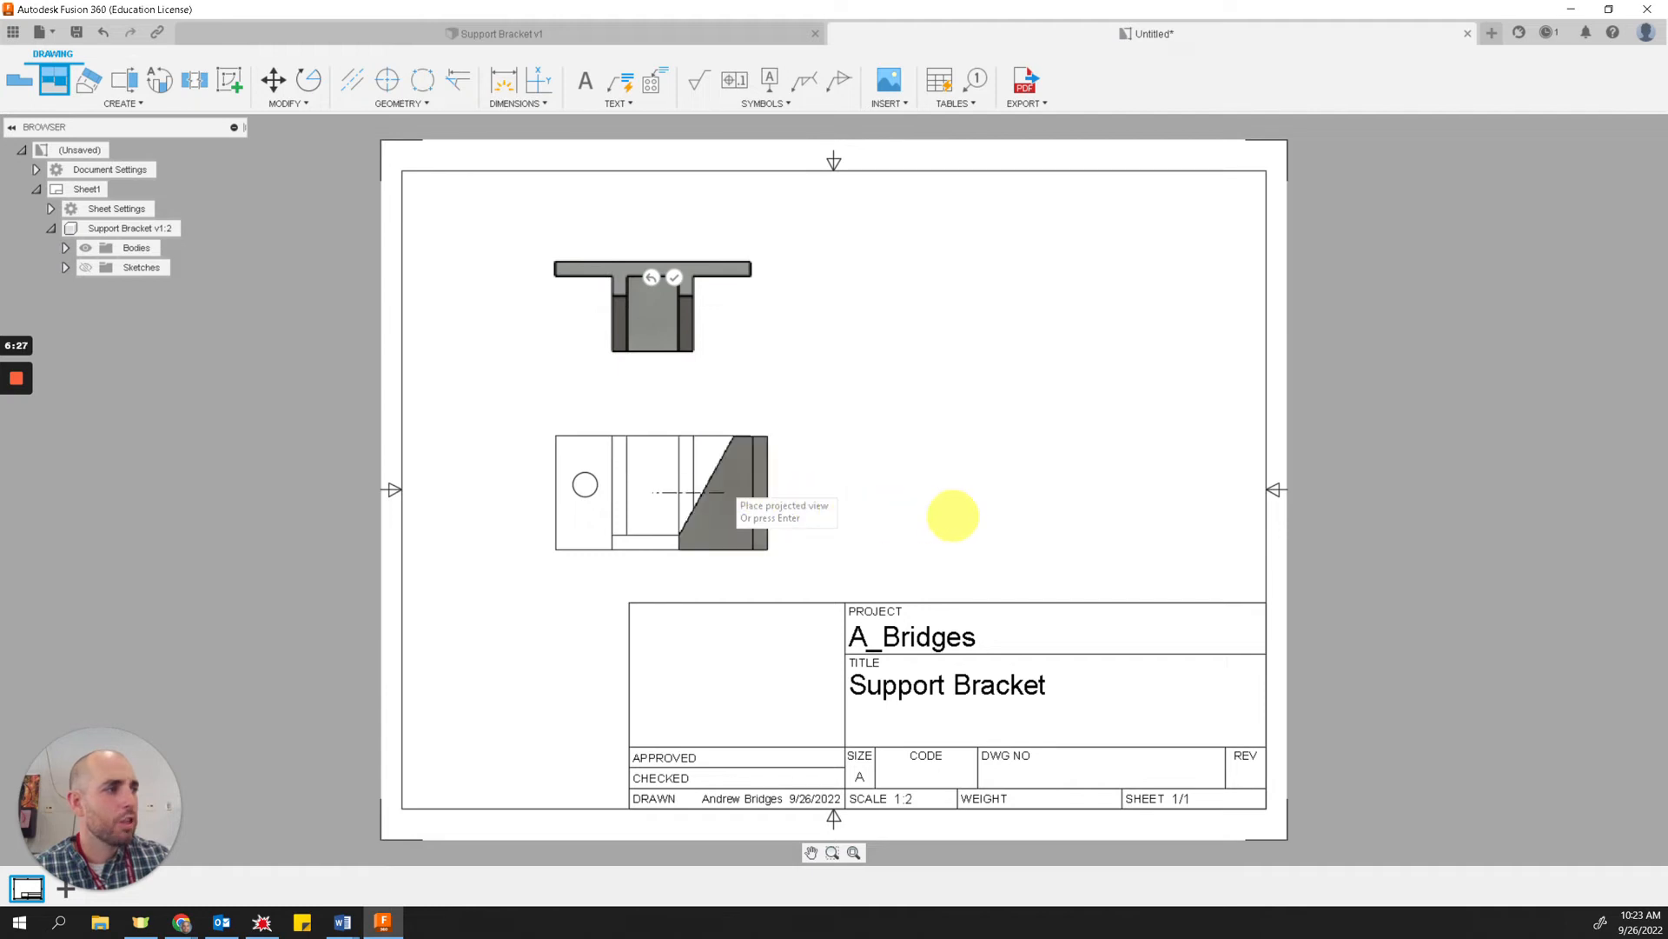
left_click(978, 513)
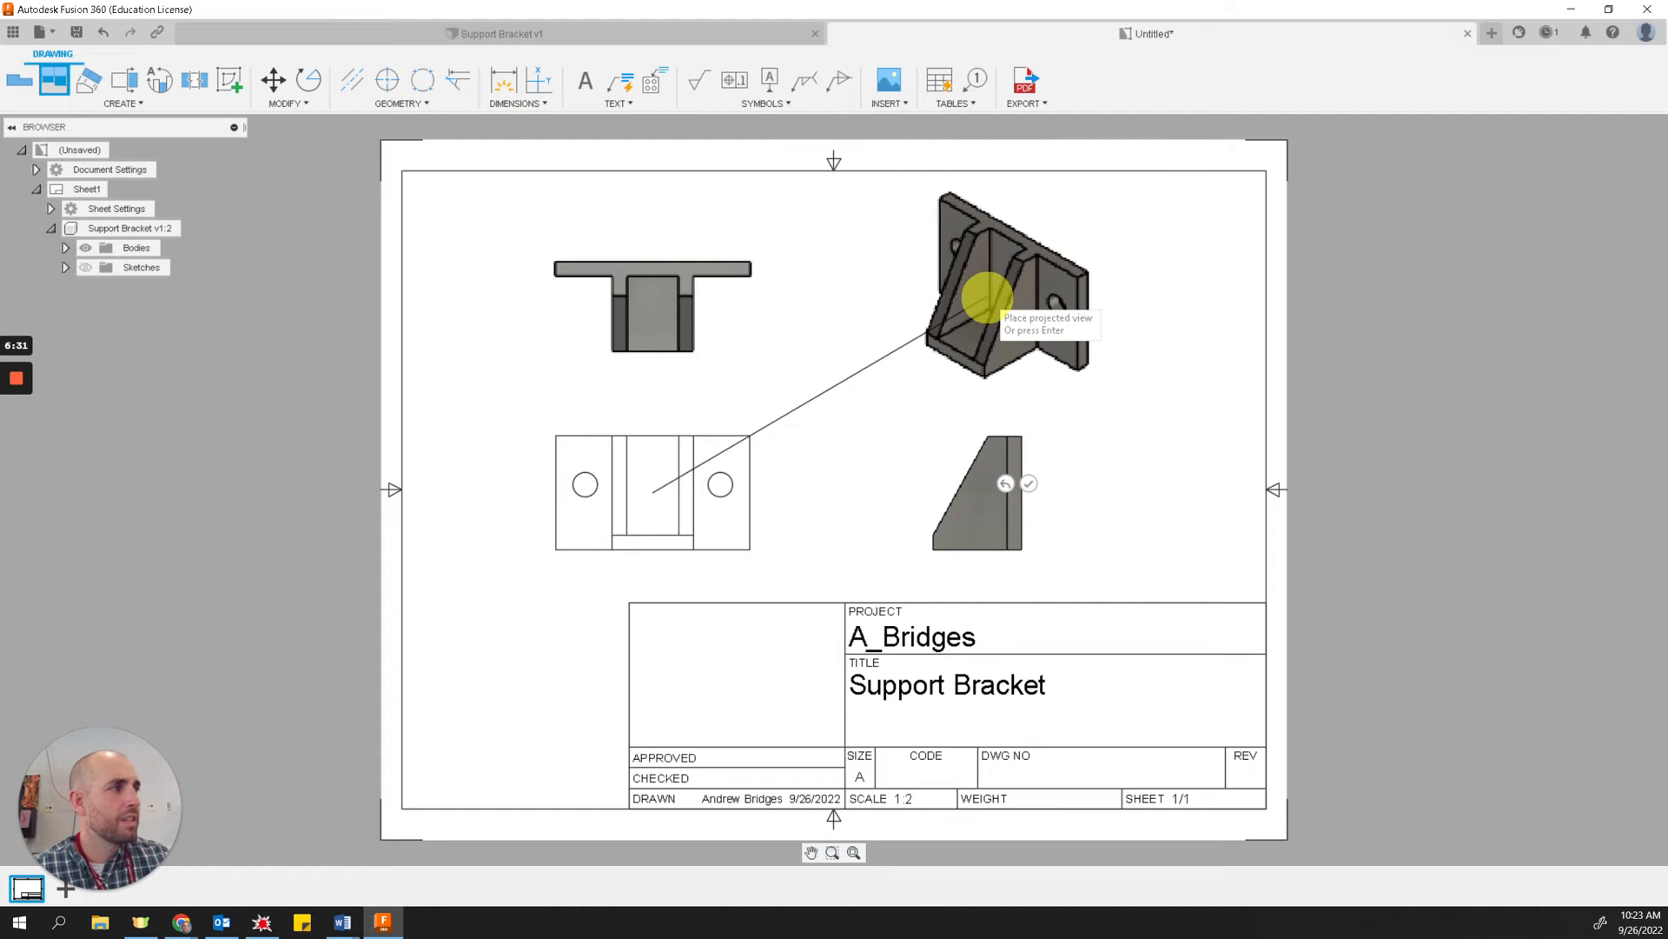
left_click(987, 297)
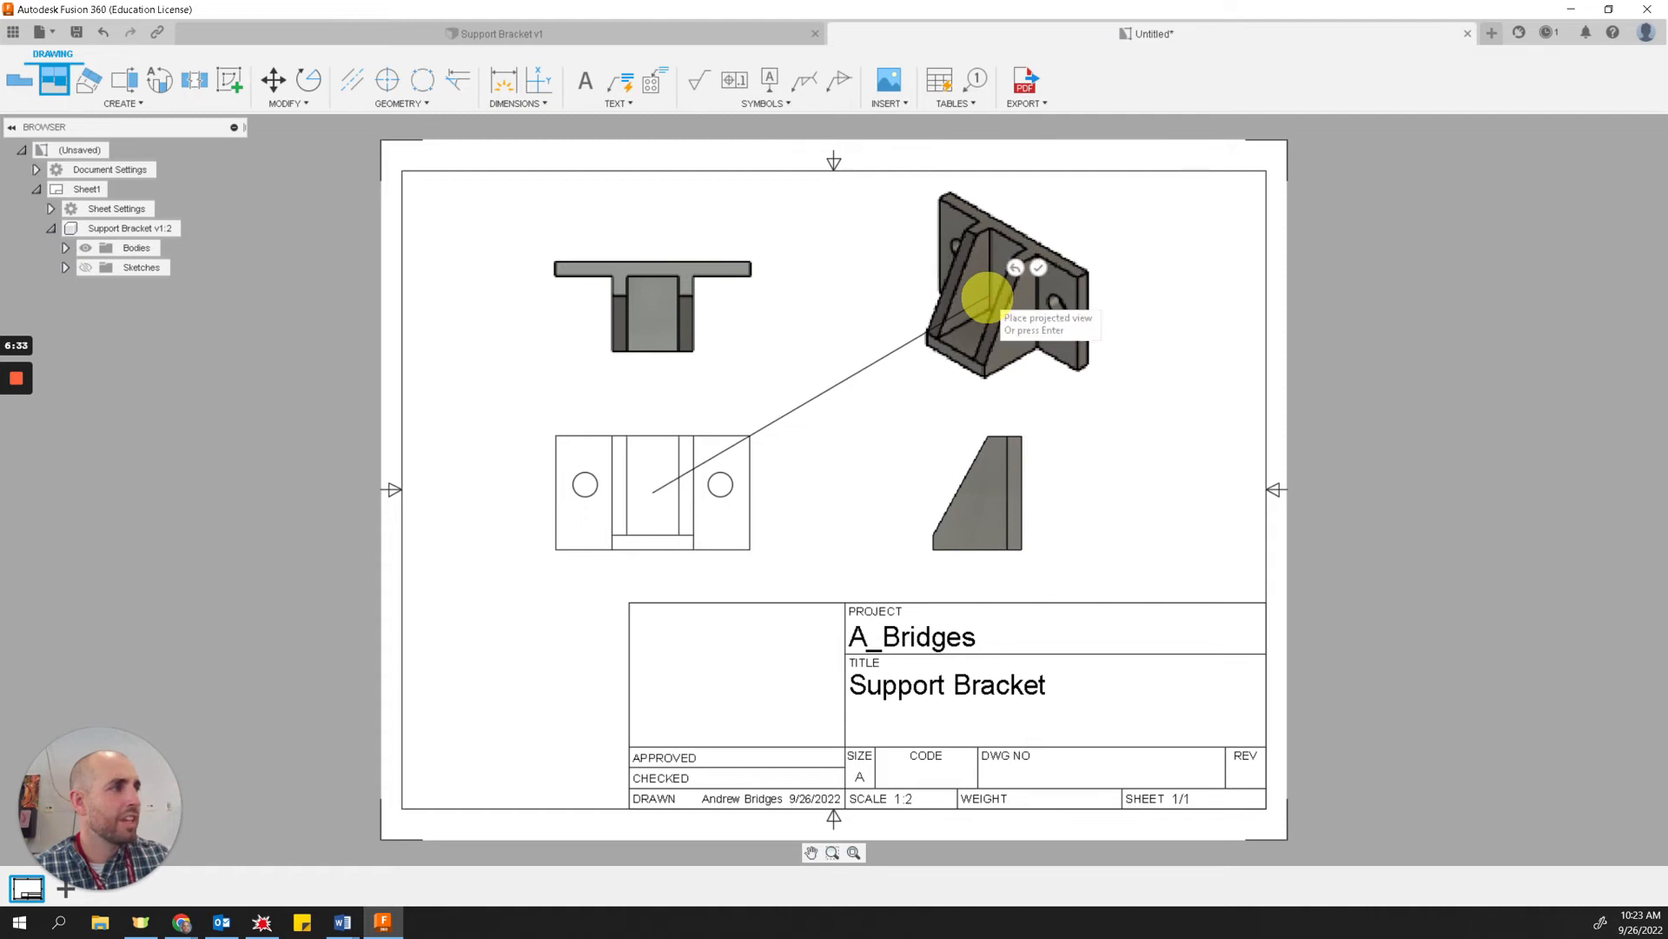
left_click(1038, 268)
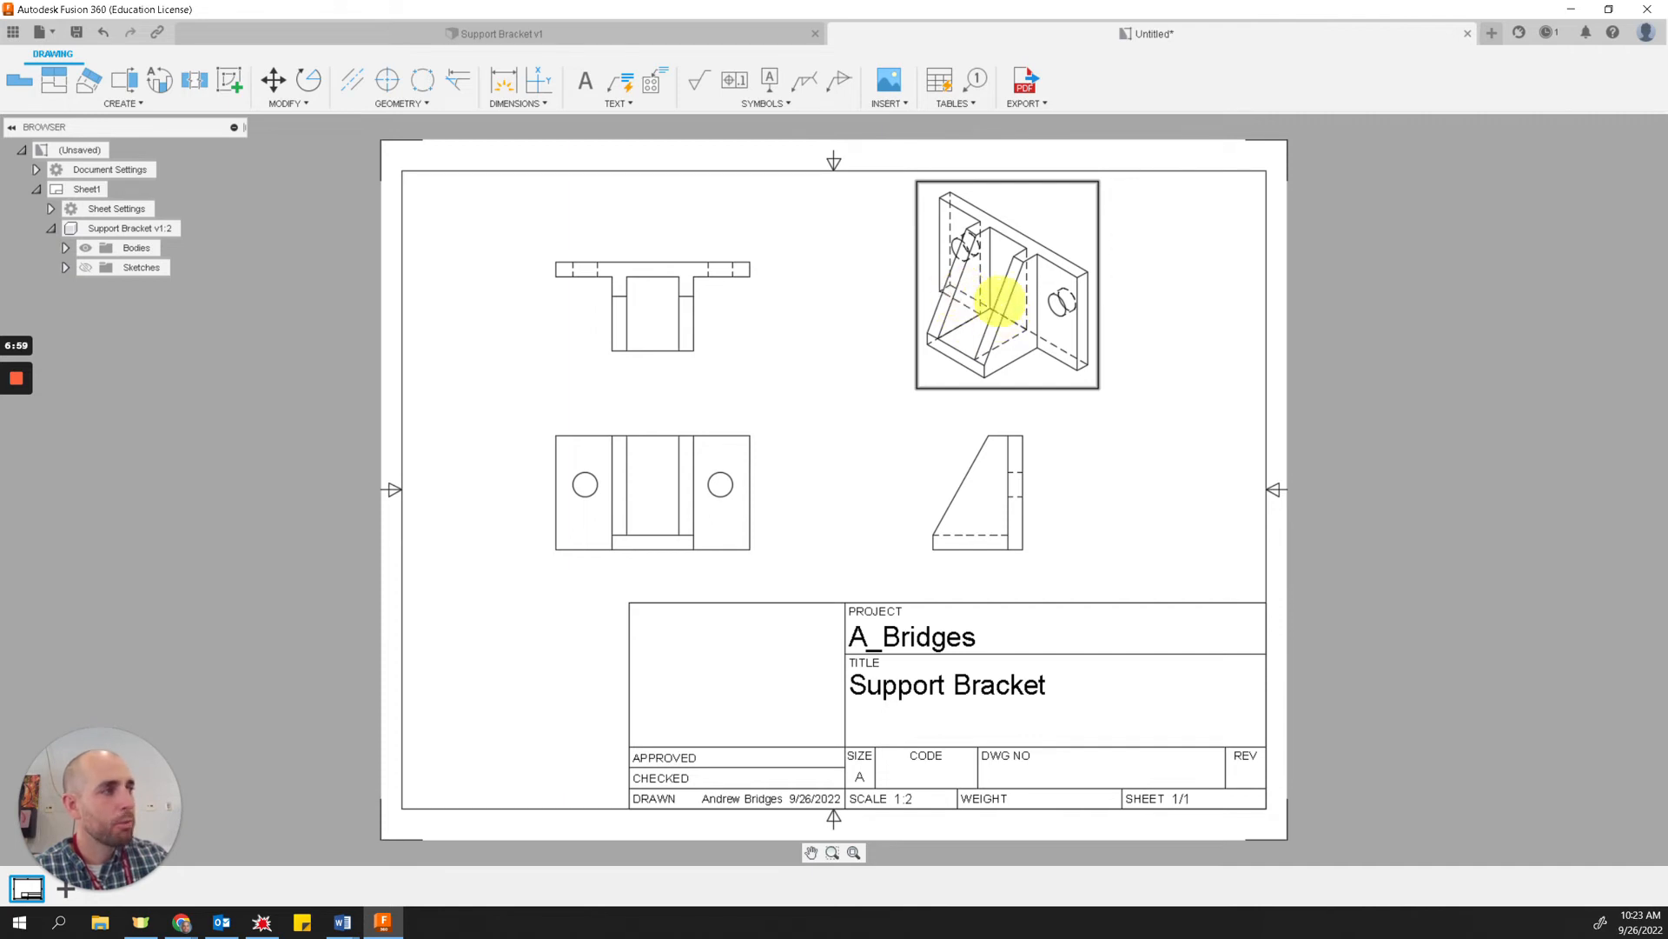
- Set the isometric view's style to Shaded
double_click(999, 300)
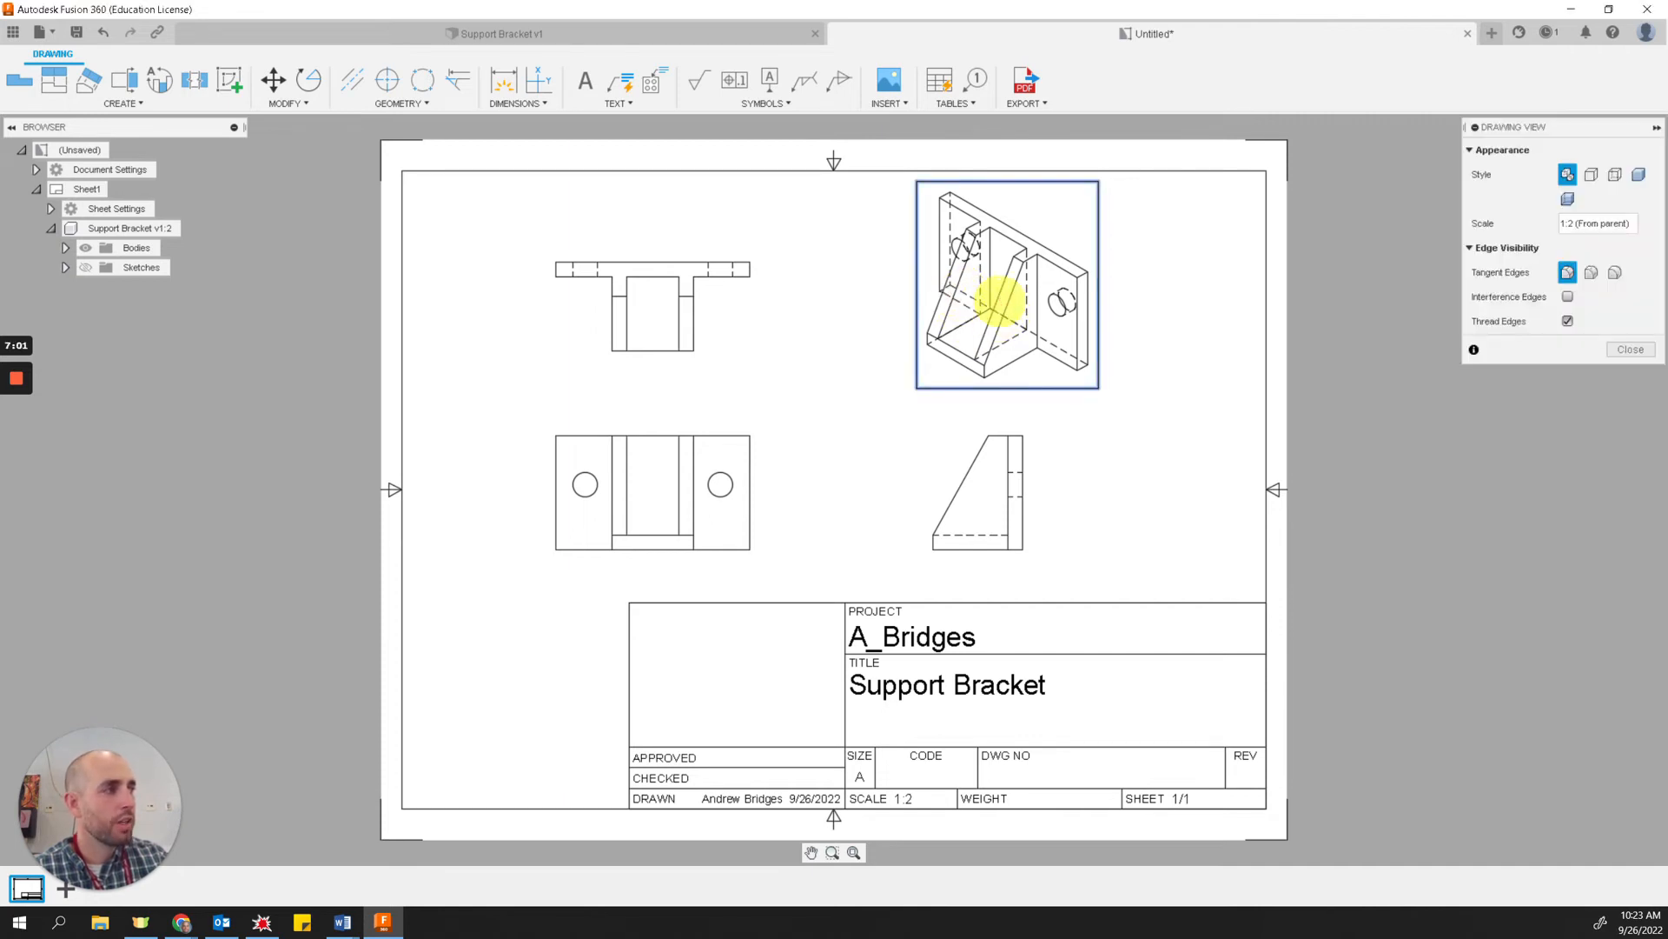
left_click_drag(1562, 127, 1441, 179)
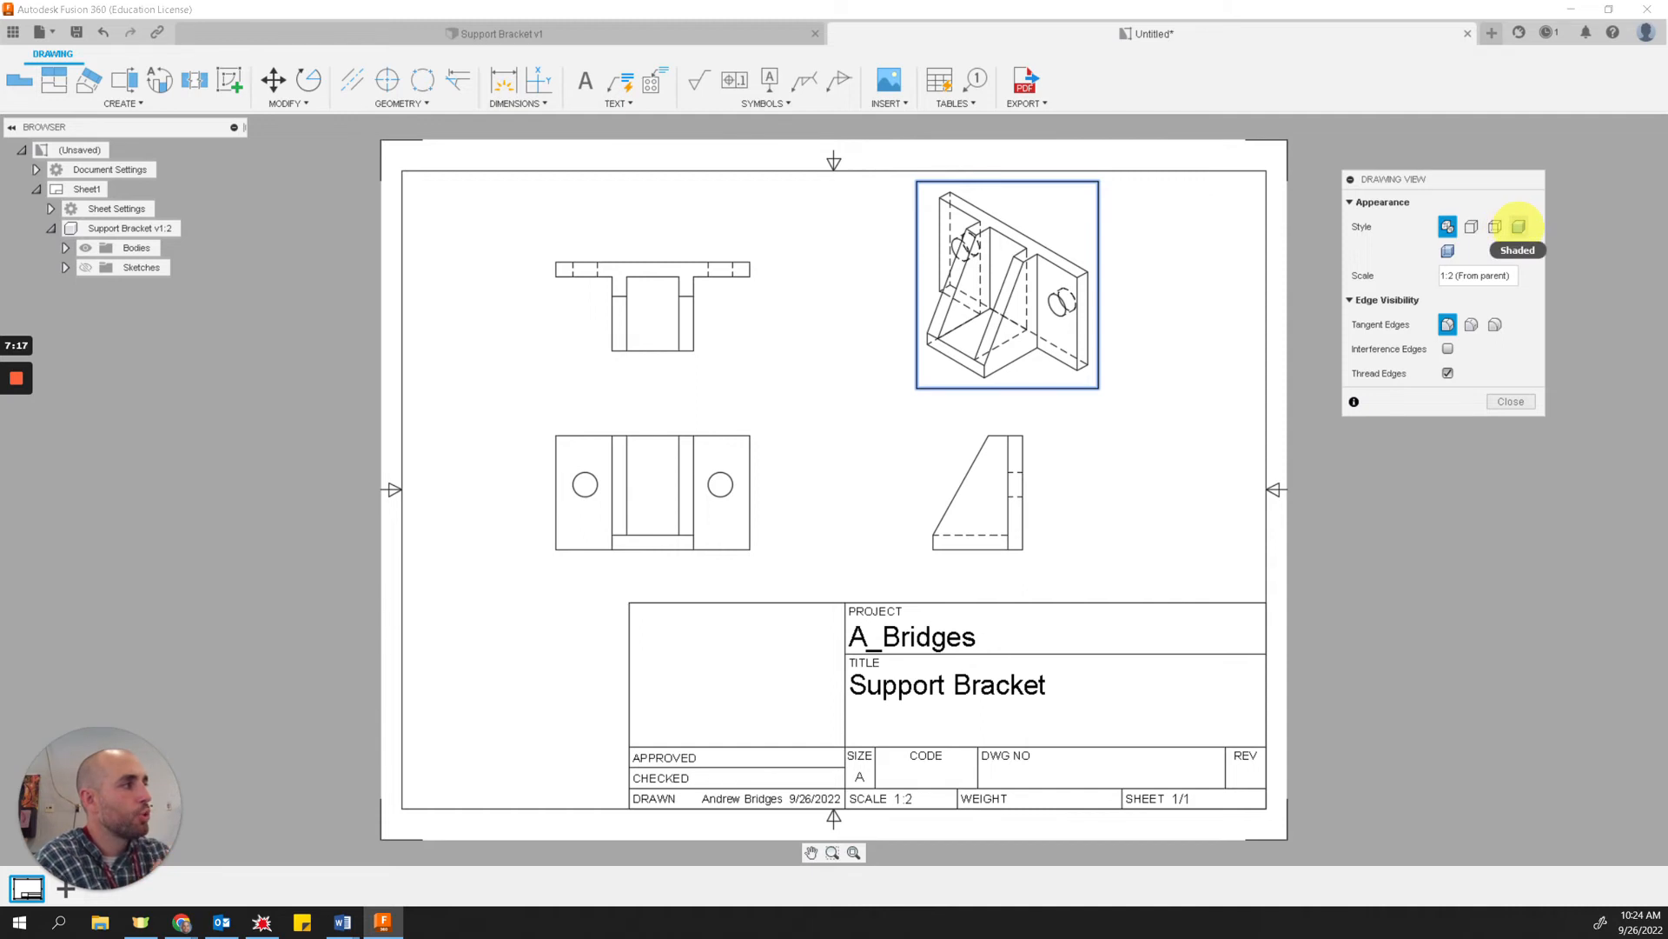
left_click(1519, 226)
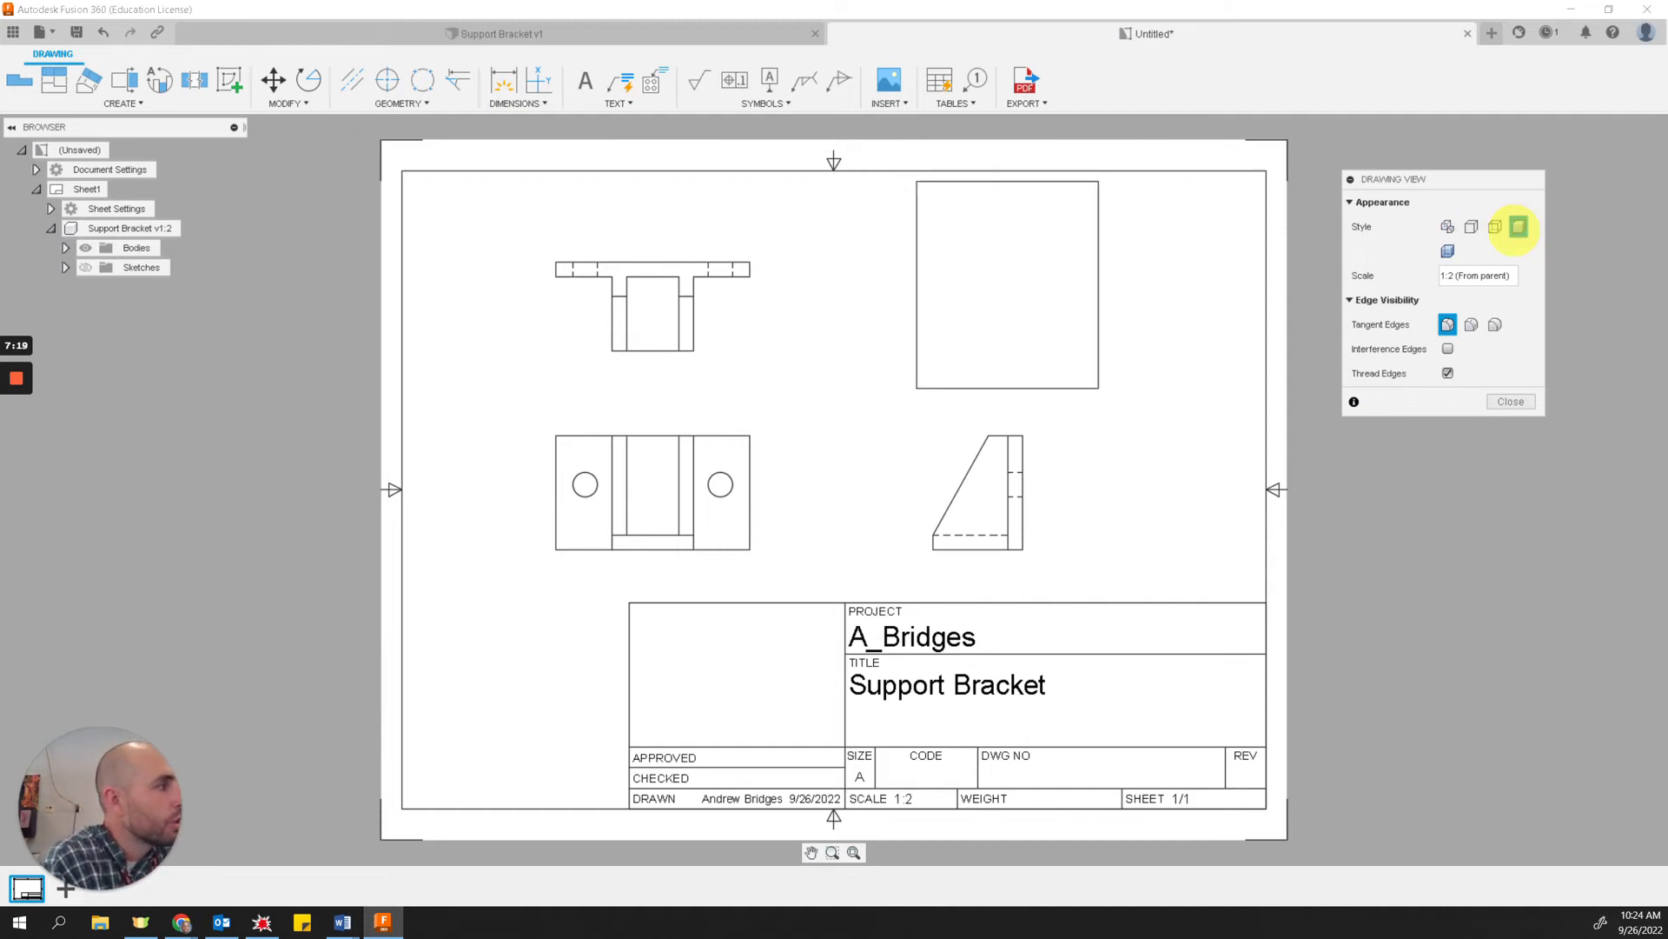
left_click(1508, 402)
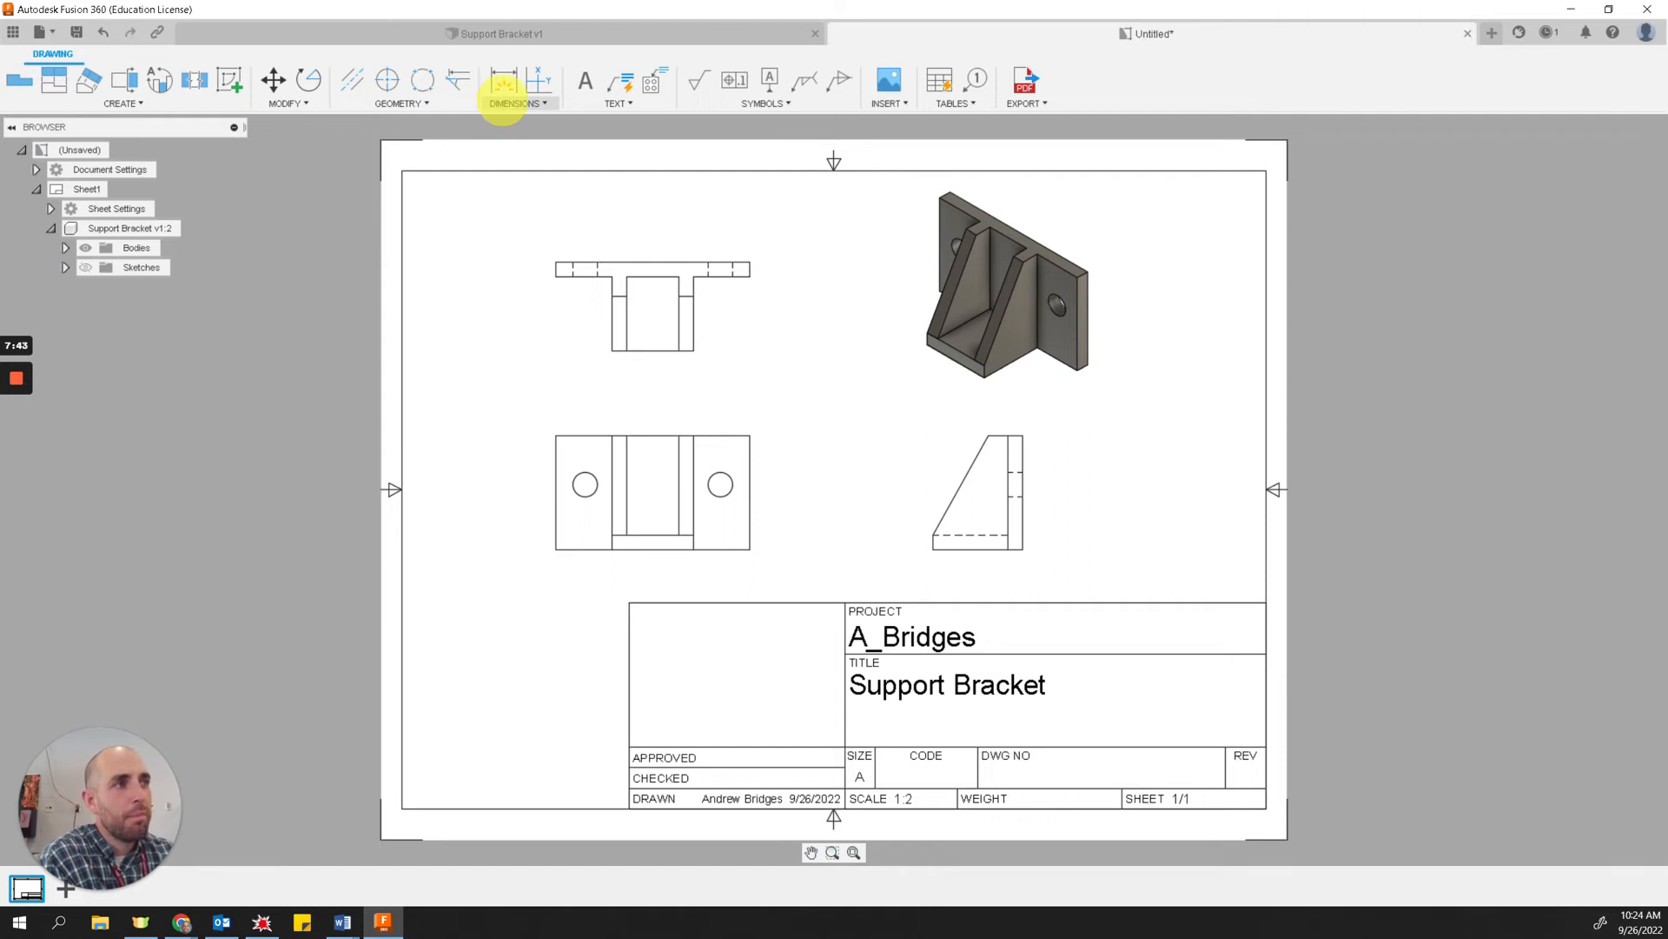
- Consult the support bracket exercise sheet in the browser, and dimension the front view's overall width below it and overall height beside it
left_click(504, 81)
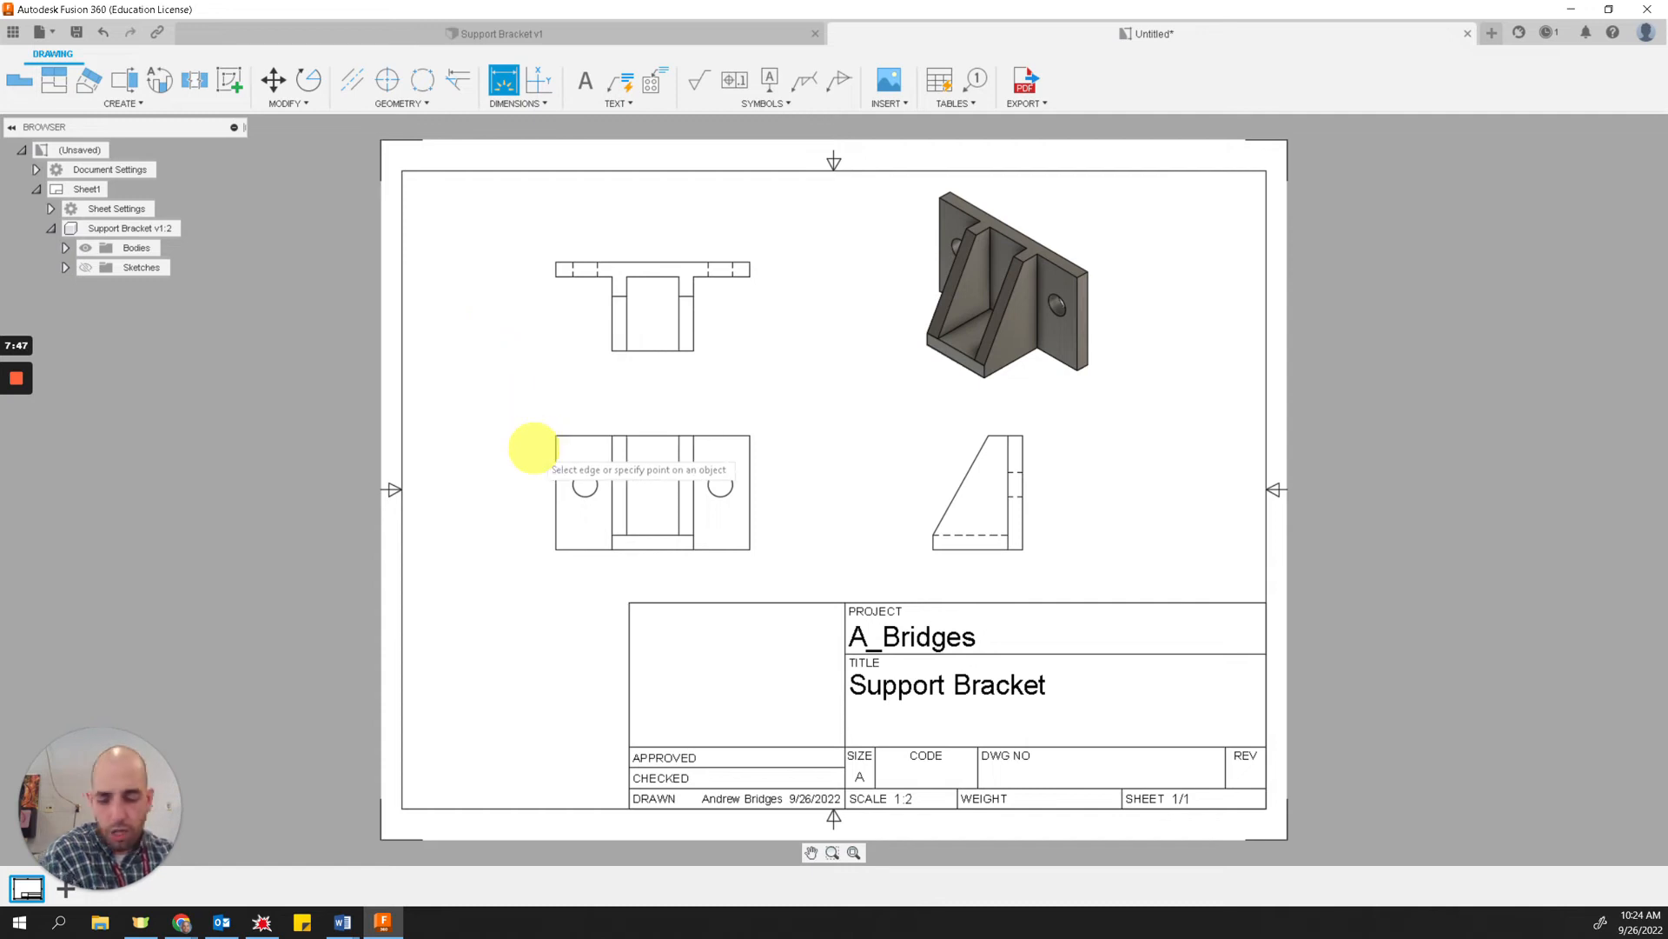
key("alt+Tab")
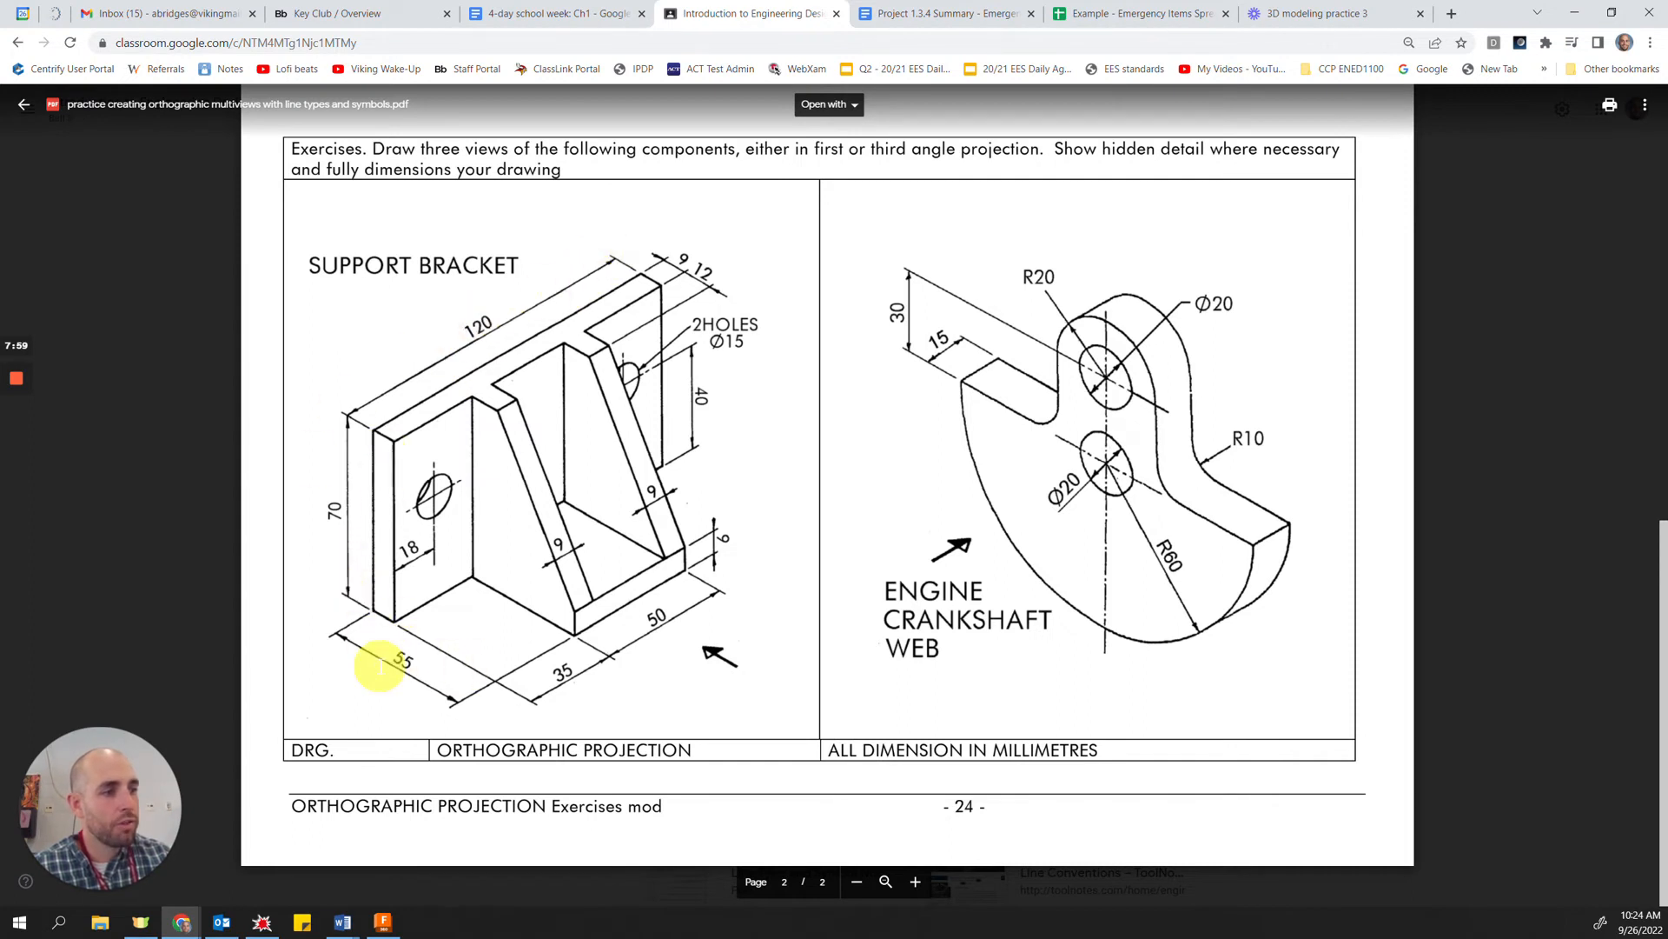
key("alt+Tab")
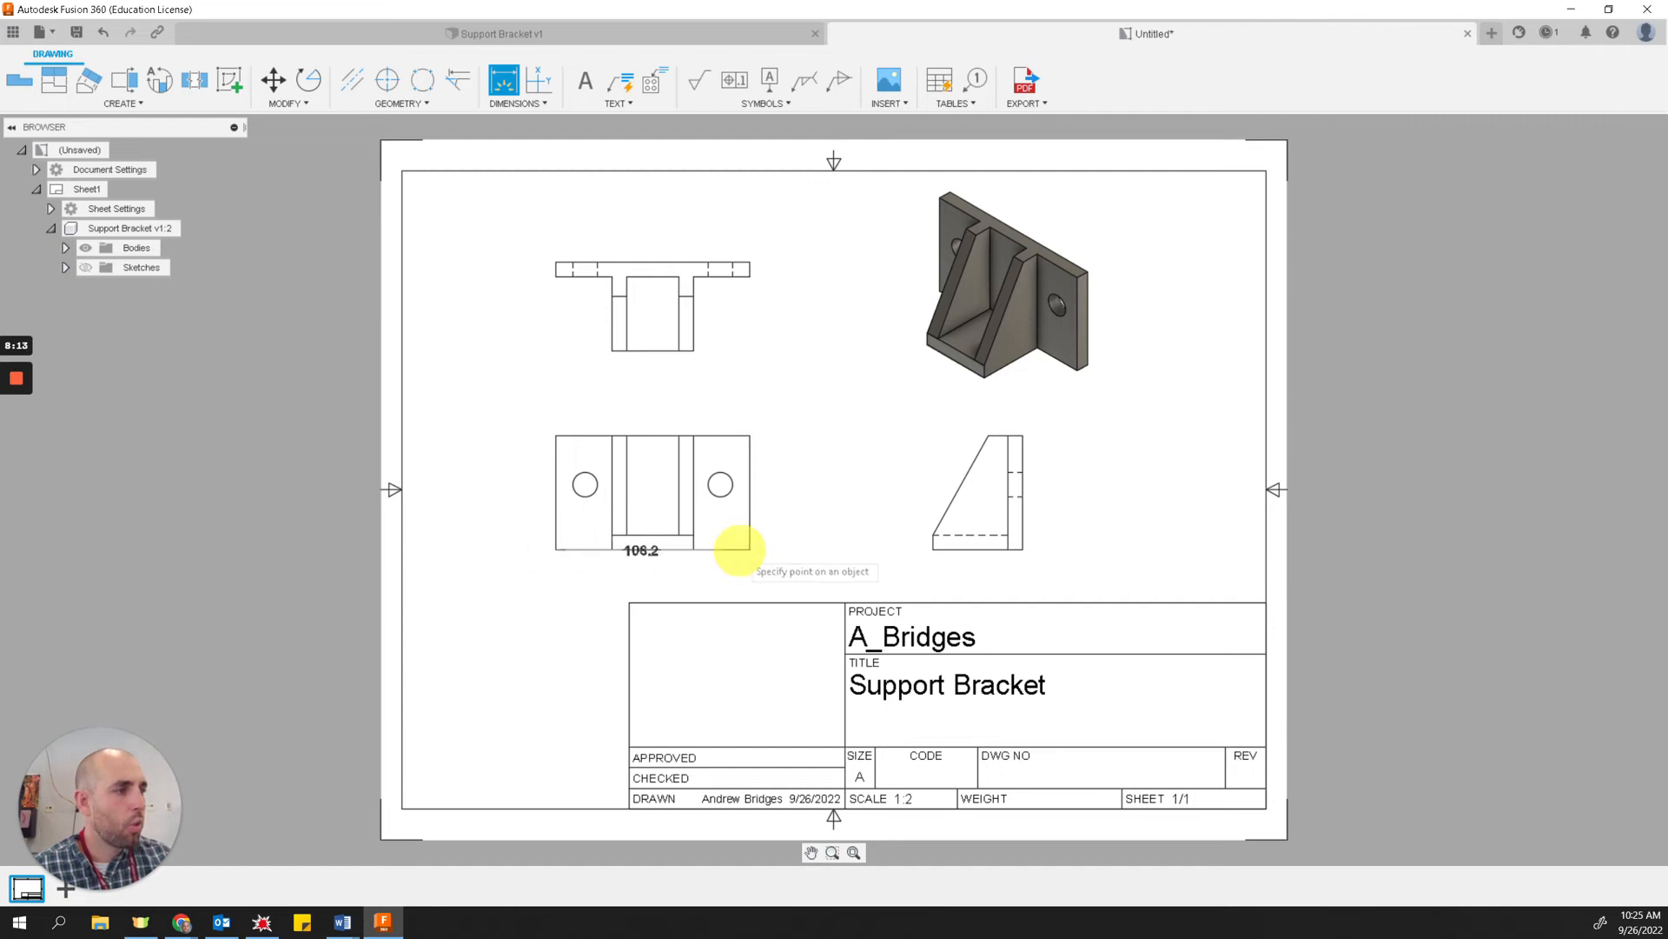
left_click(749, 548)
left_click(675, 573)
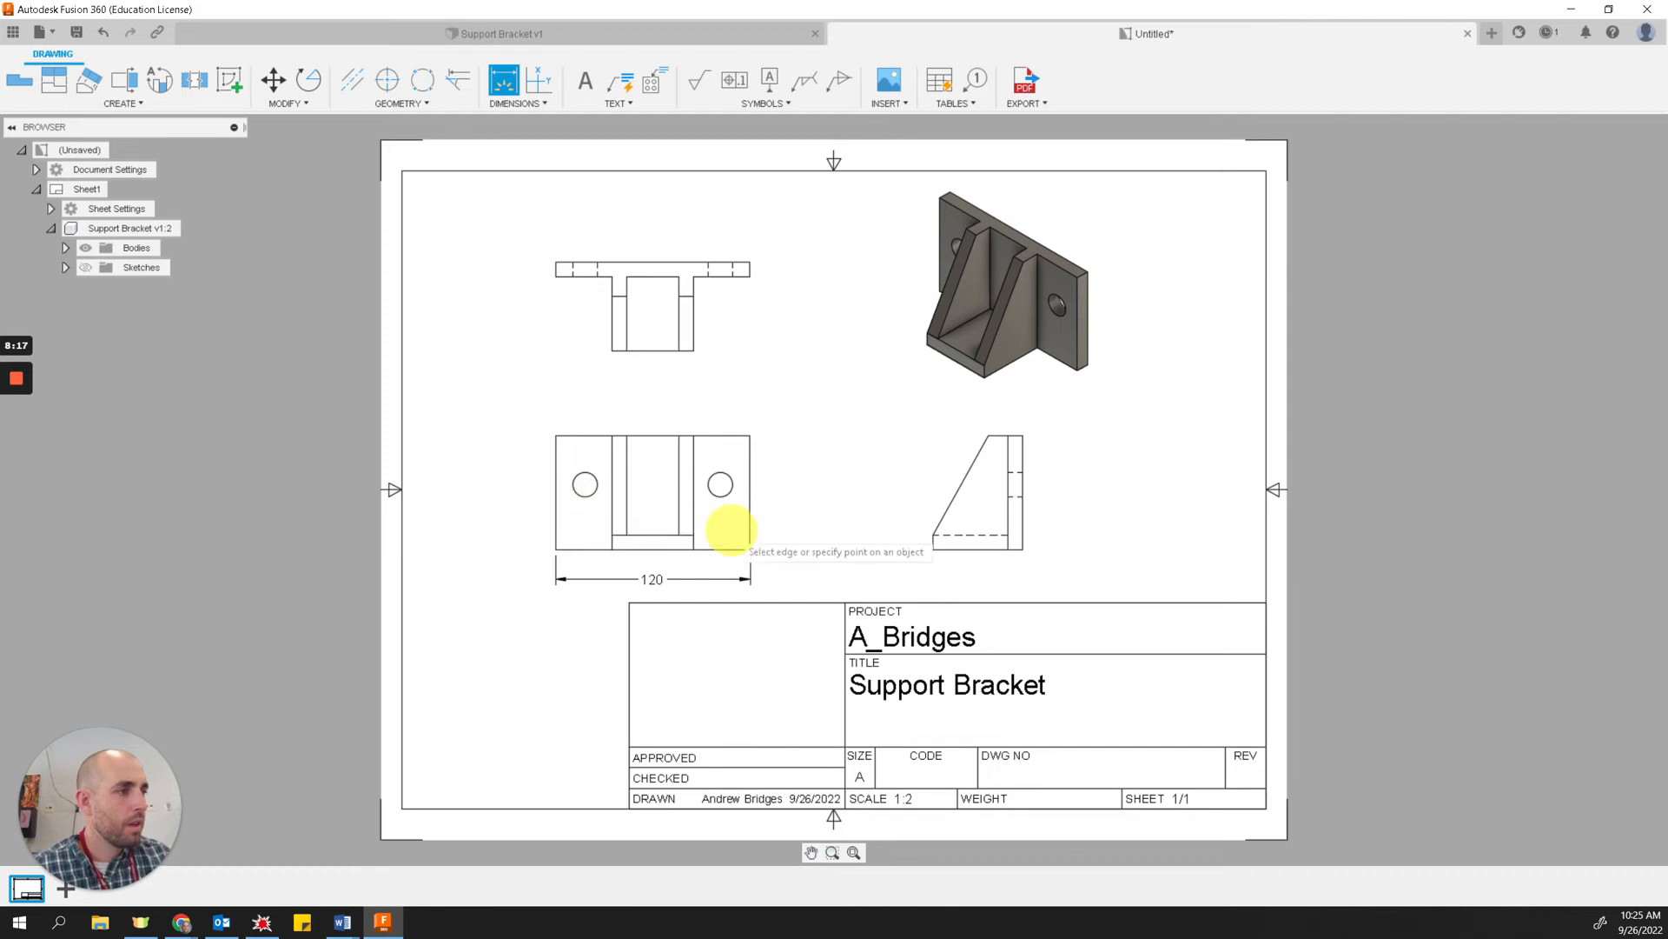
left_click(749, 549)
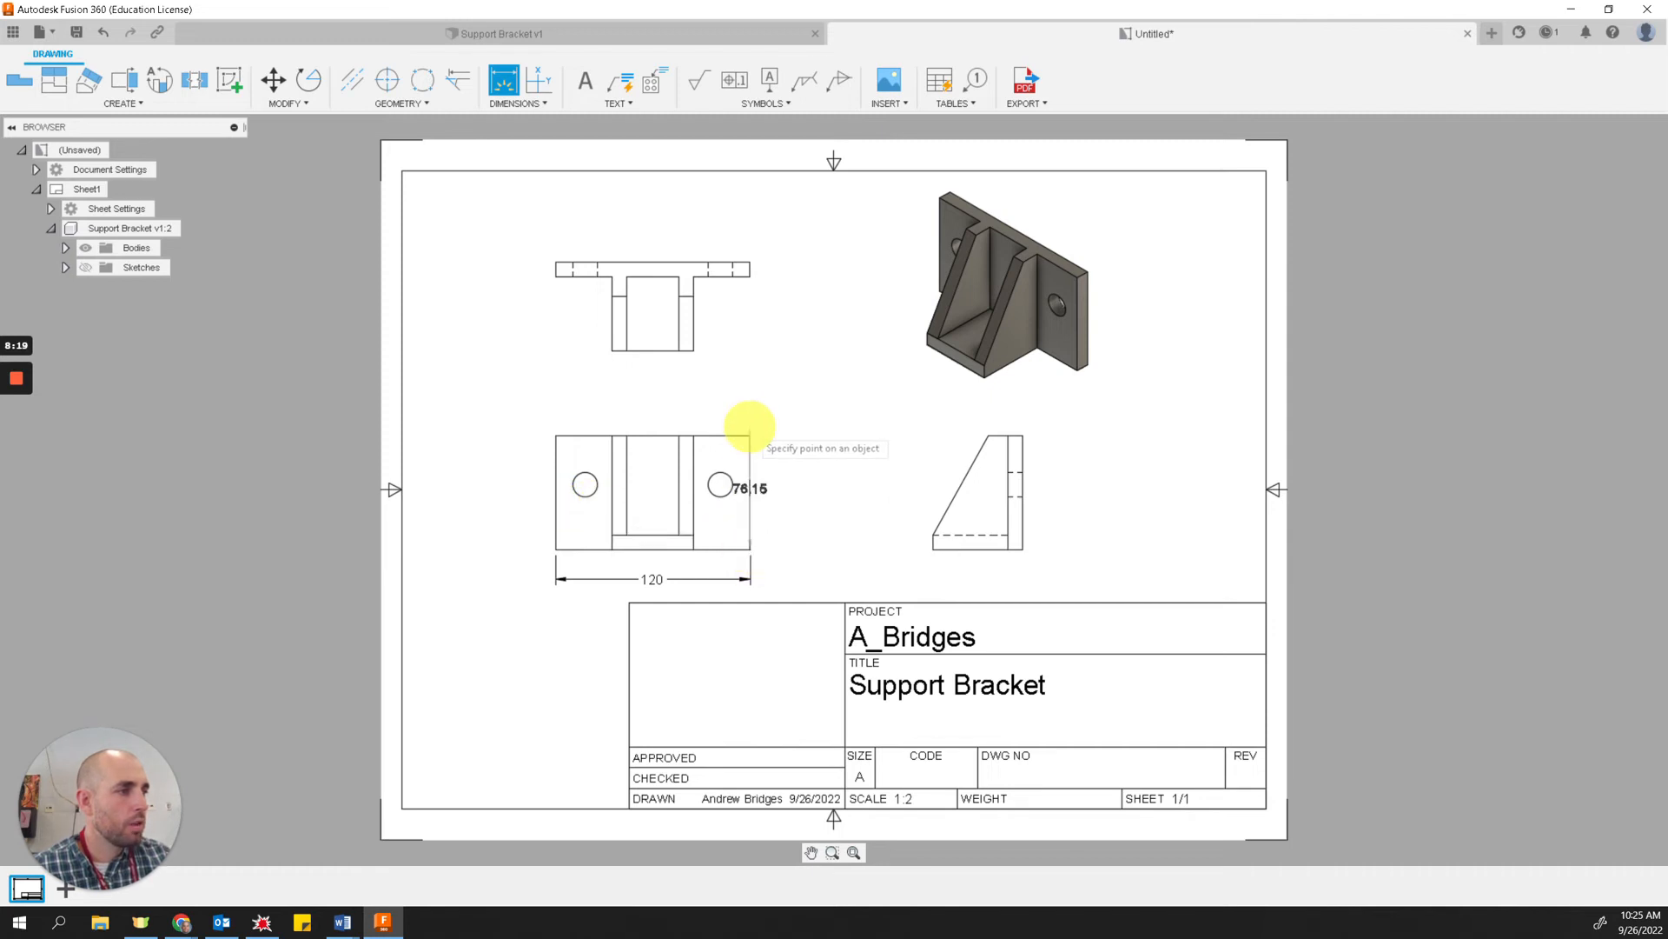
left_click(749, 434)
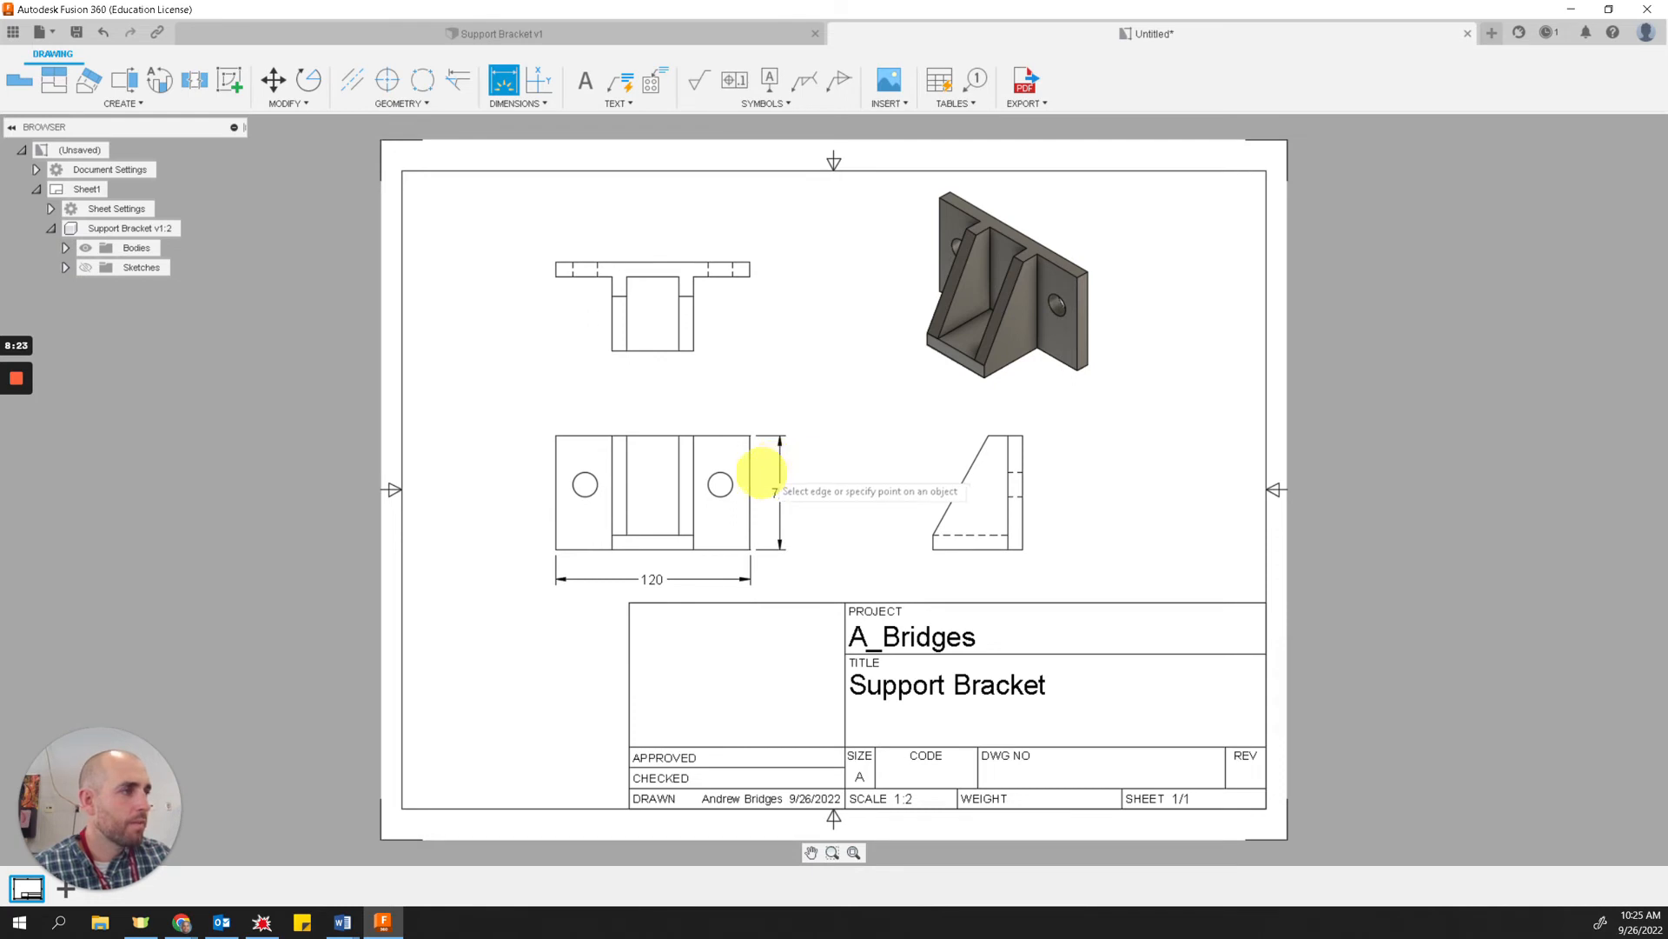
- Dimension the overall depth of the bracket below the right side view
left_click(1022, 548)
left_click(933, 550)
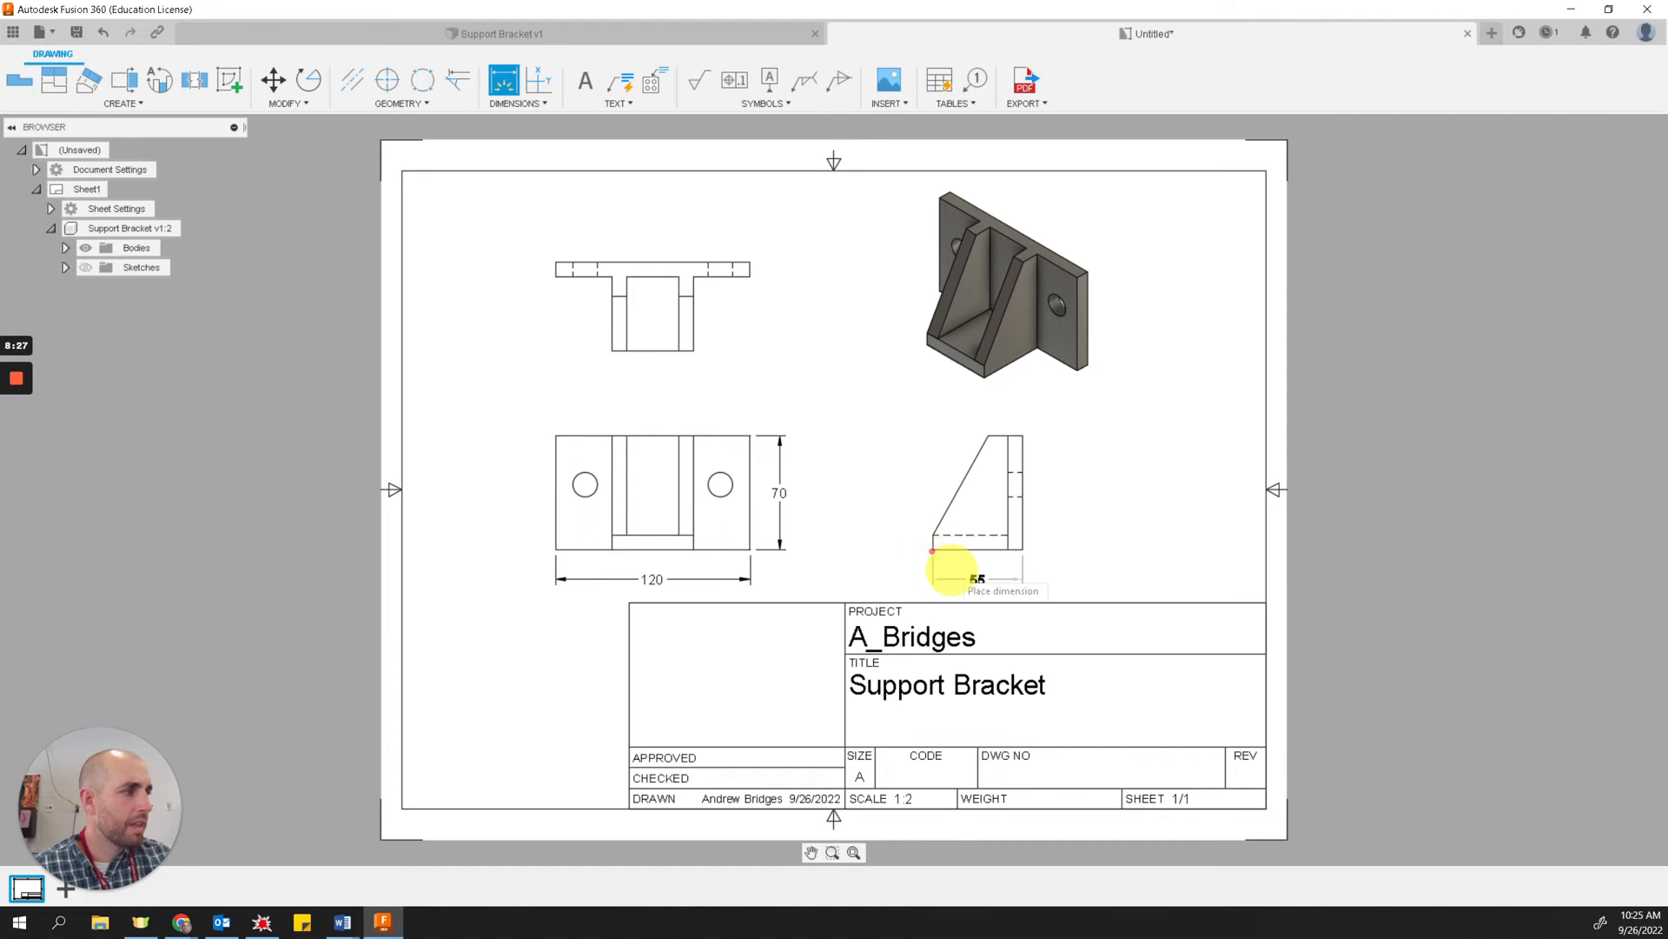
left_click(961, 567)
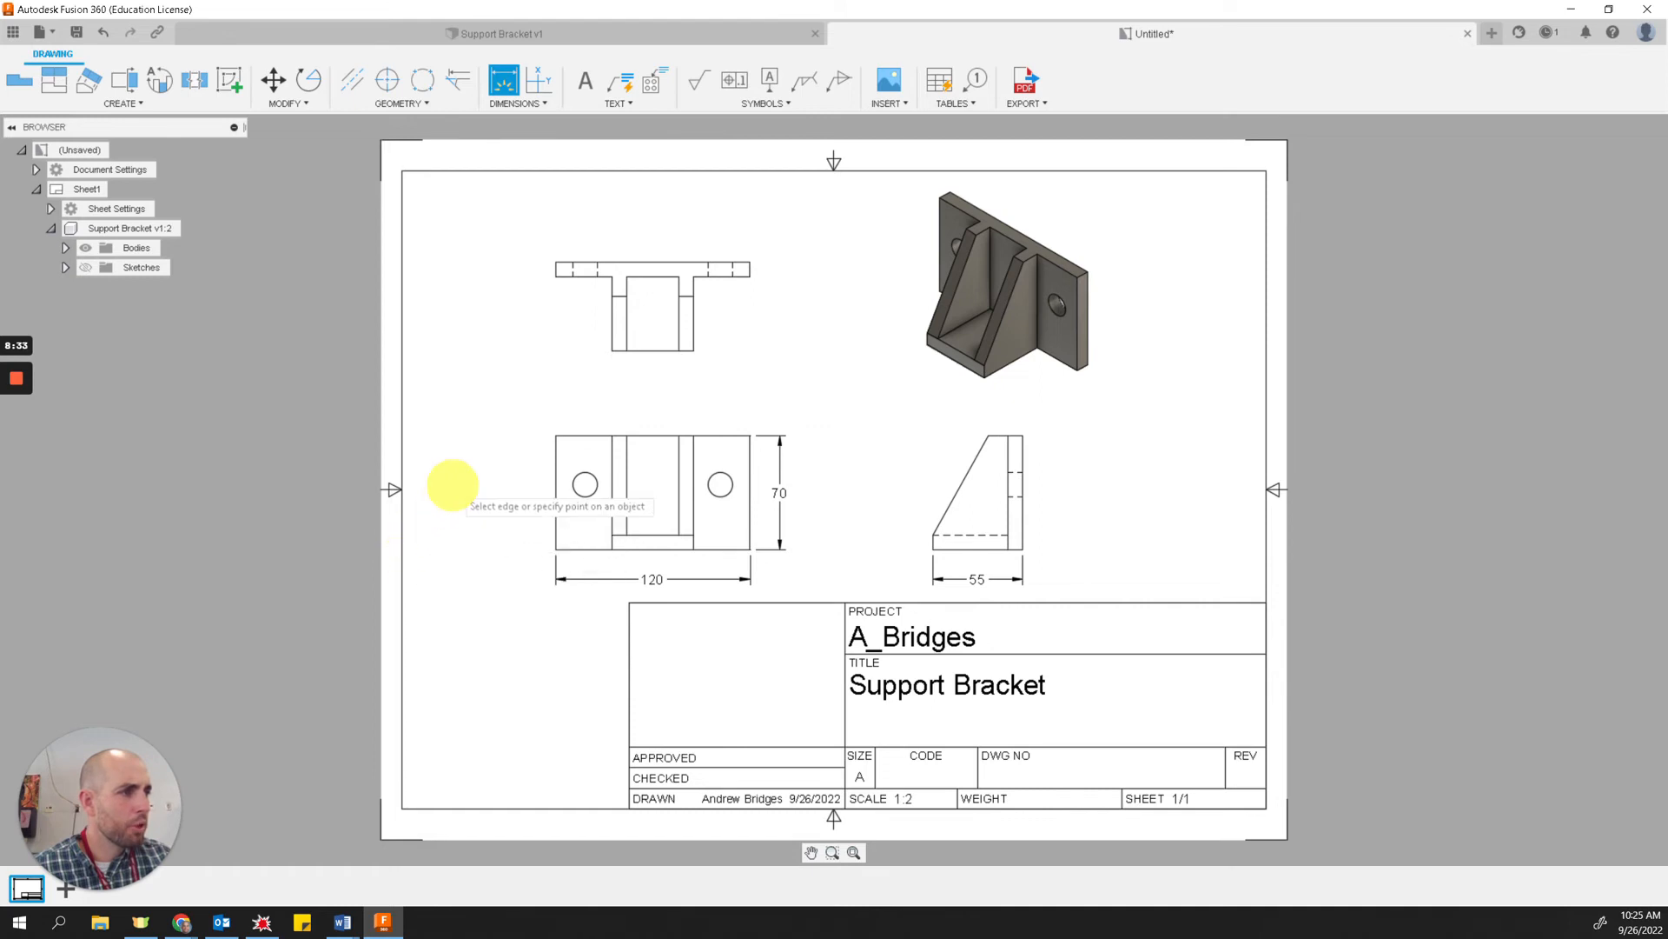
- Dimension the thickness of both vertical ribs above the front view, staggering the two dimensions
left_click(626, 461)
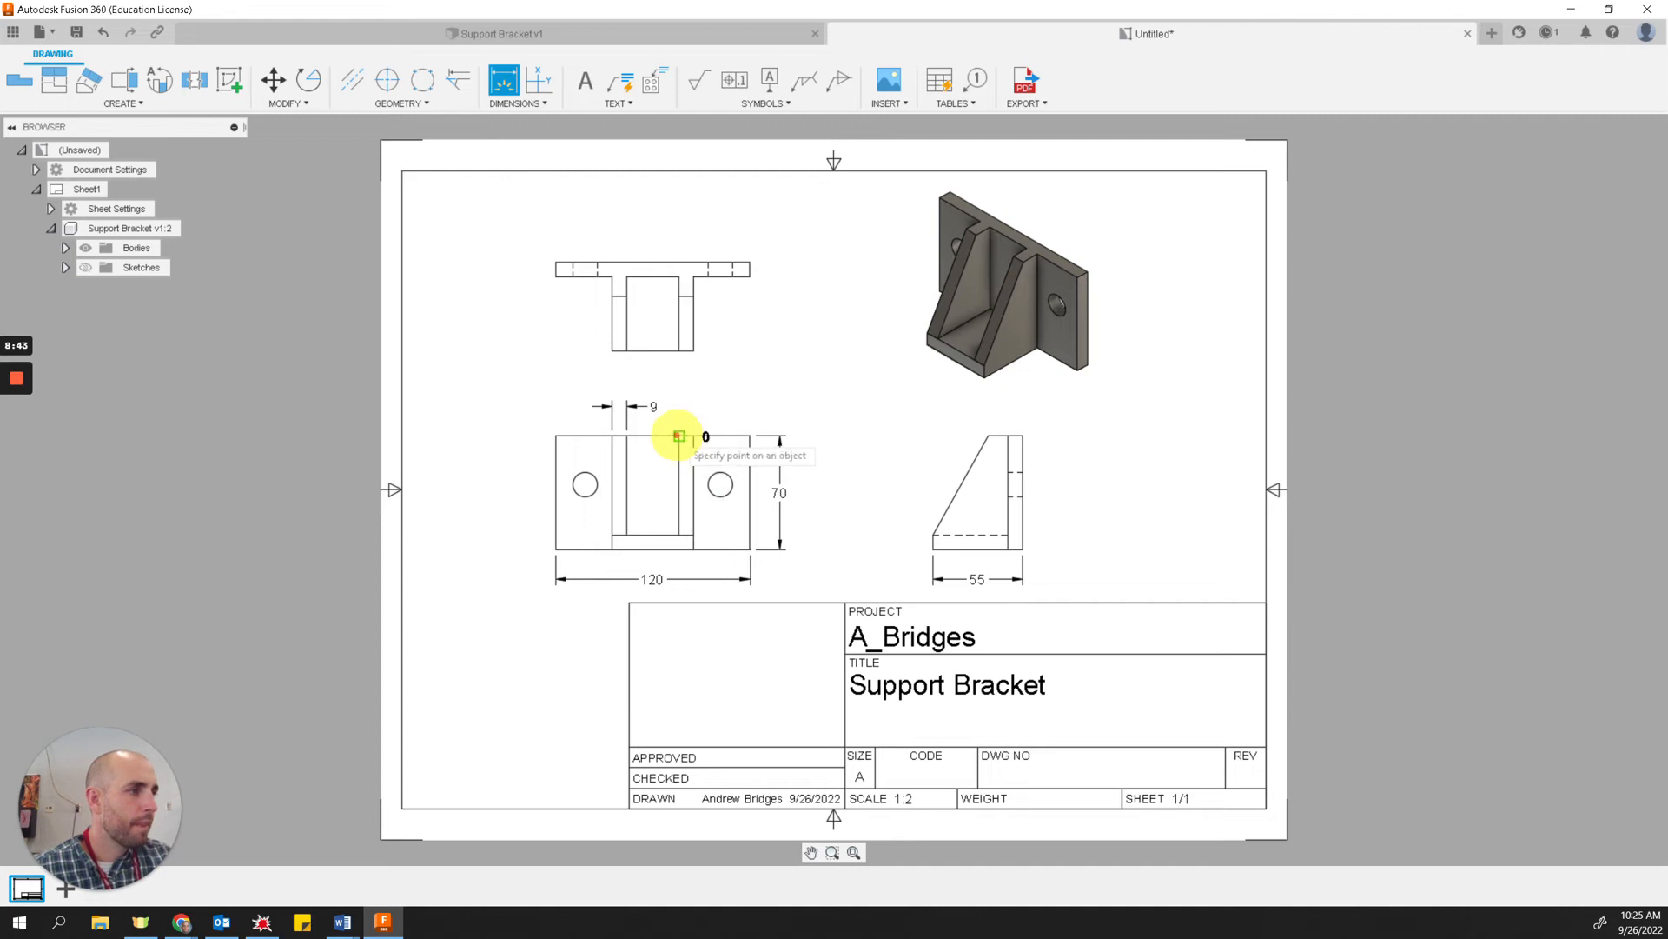
left_click(691, 434)
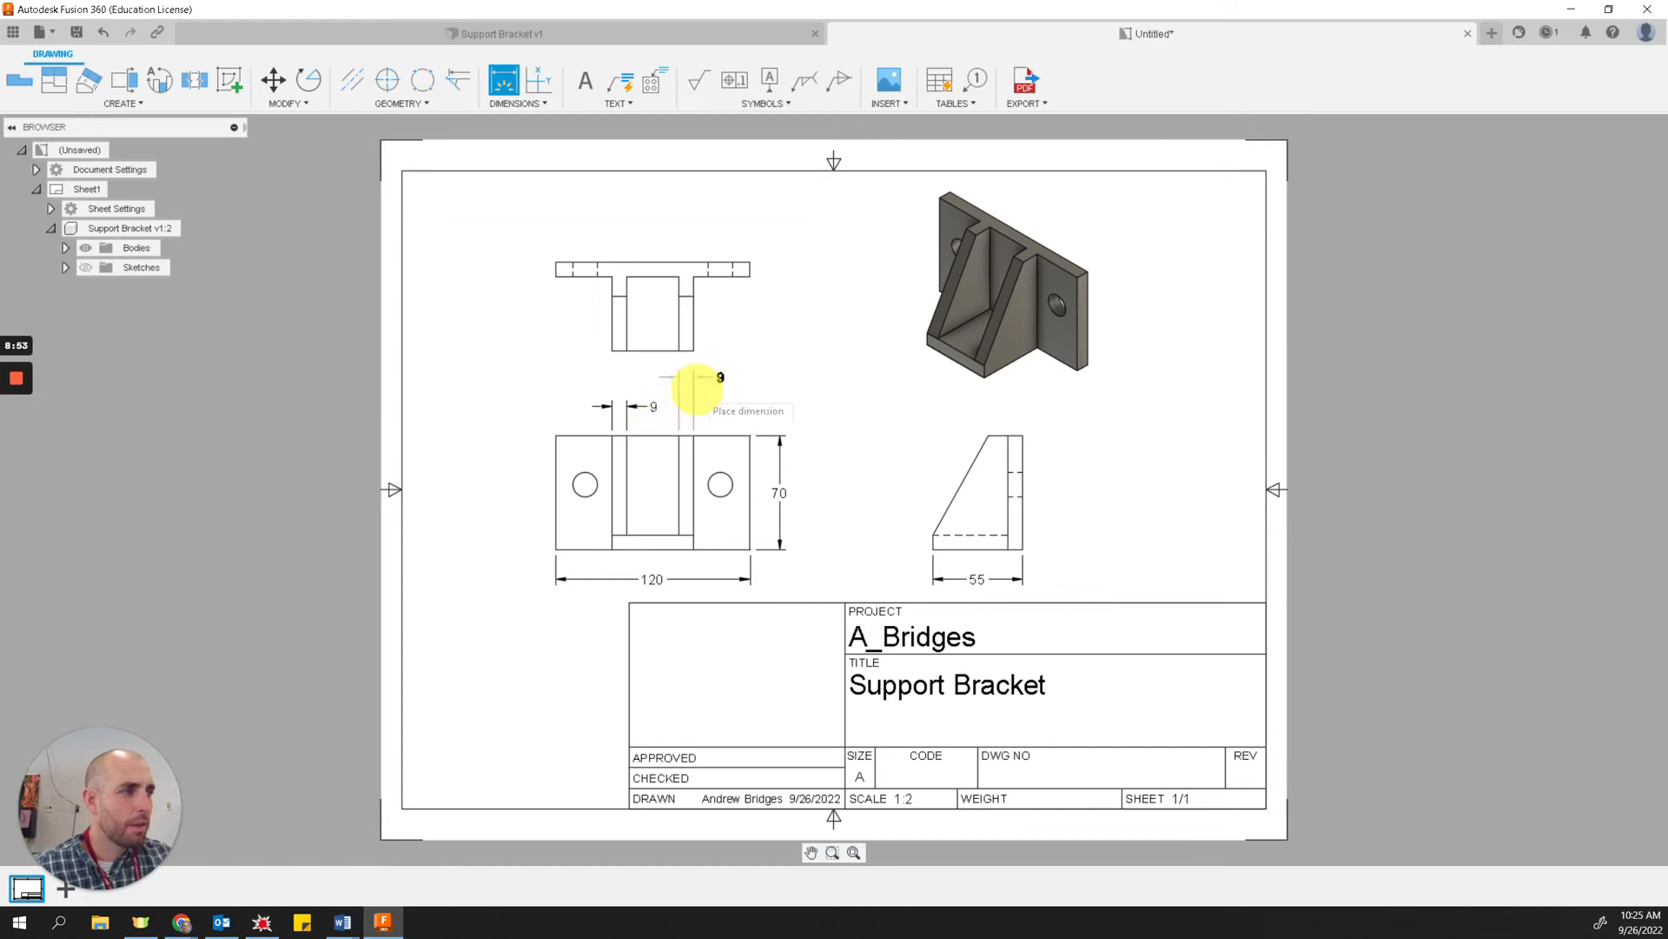
left_click(699, 382)
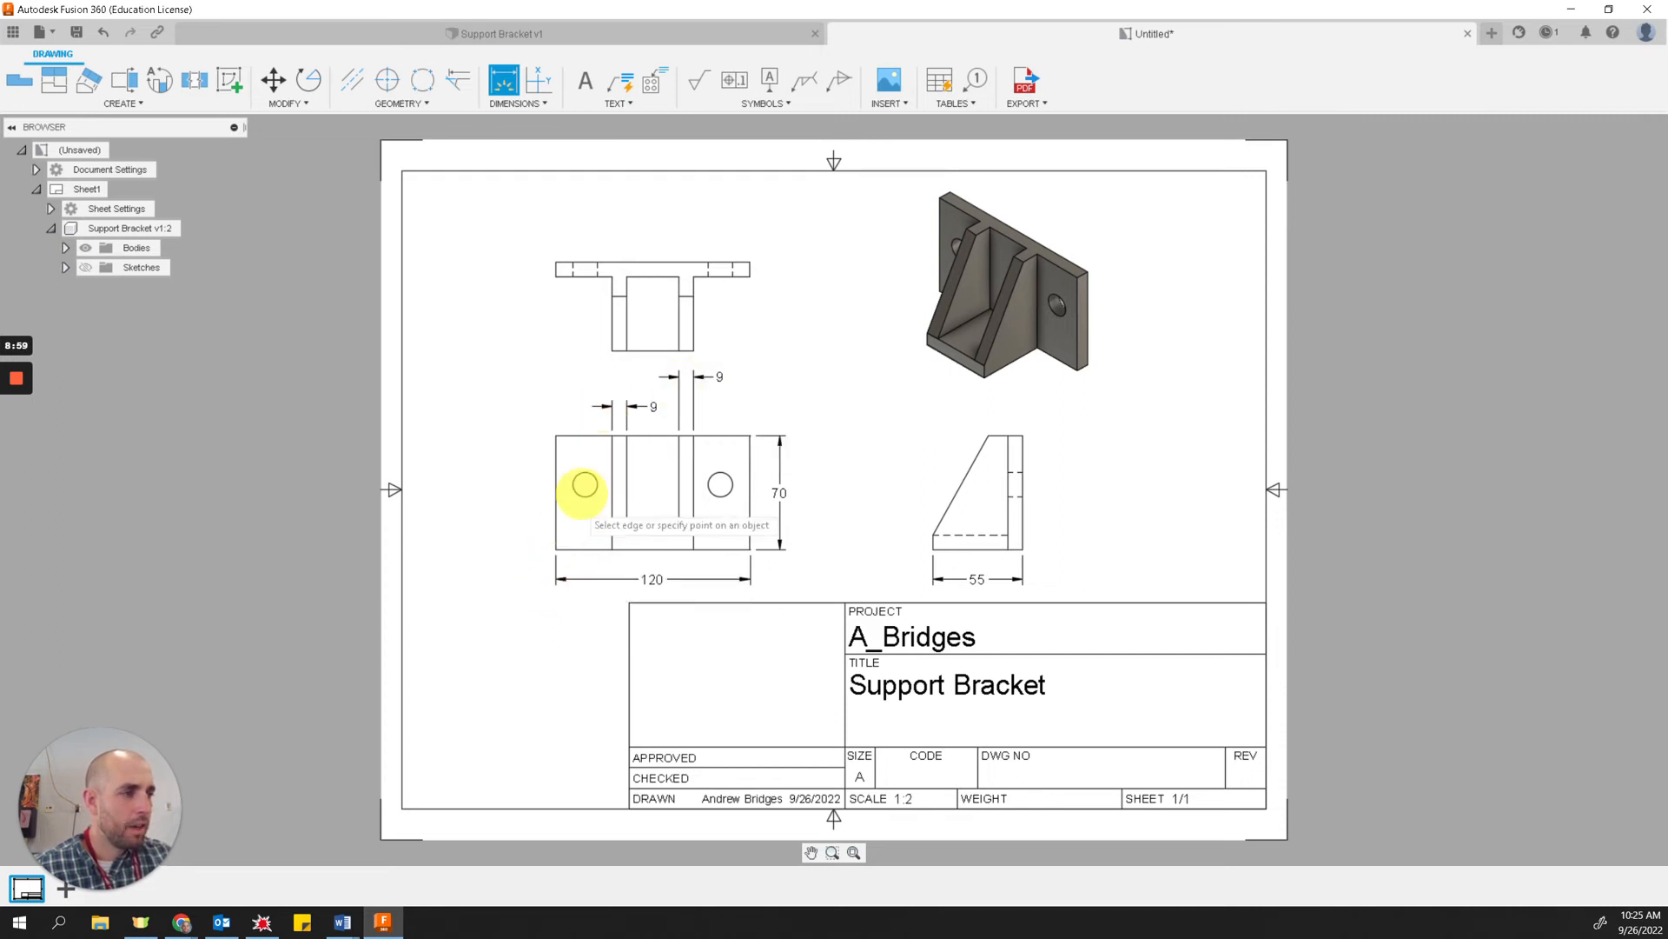
key("Escape")
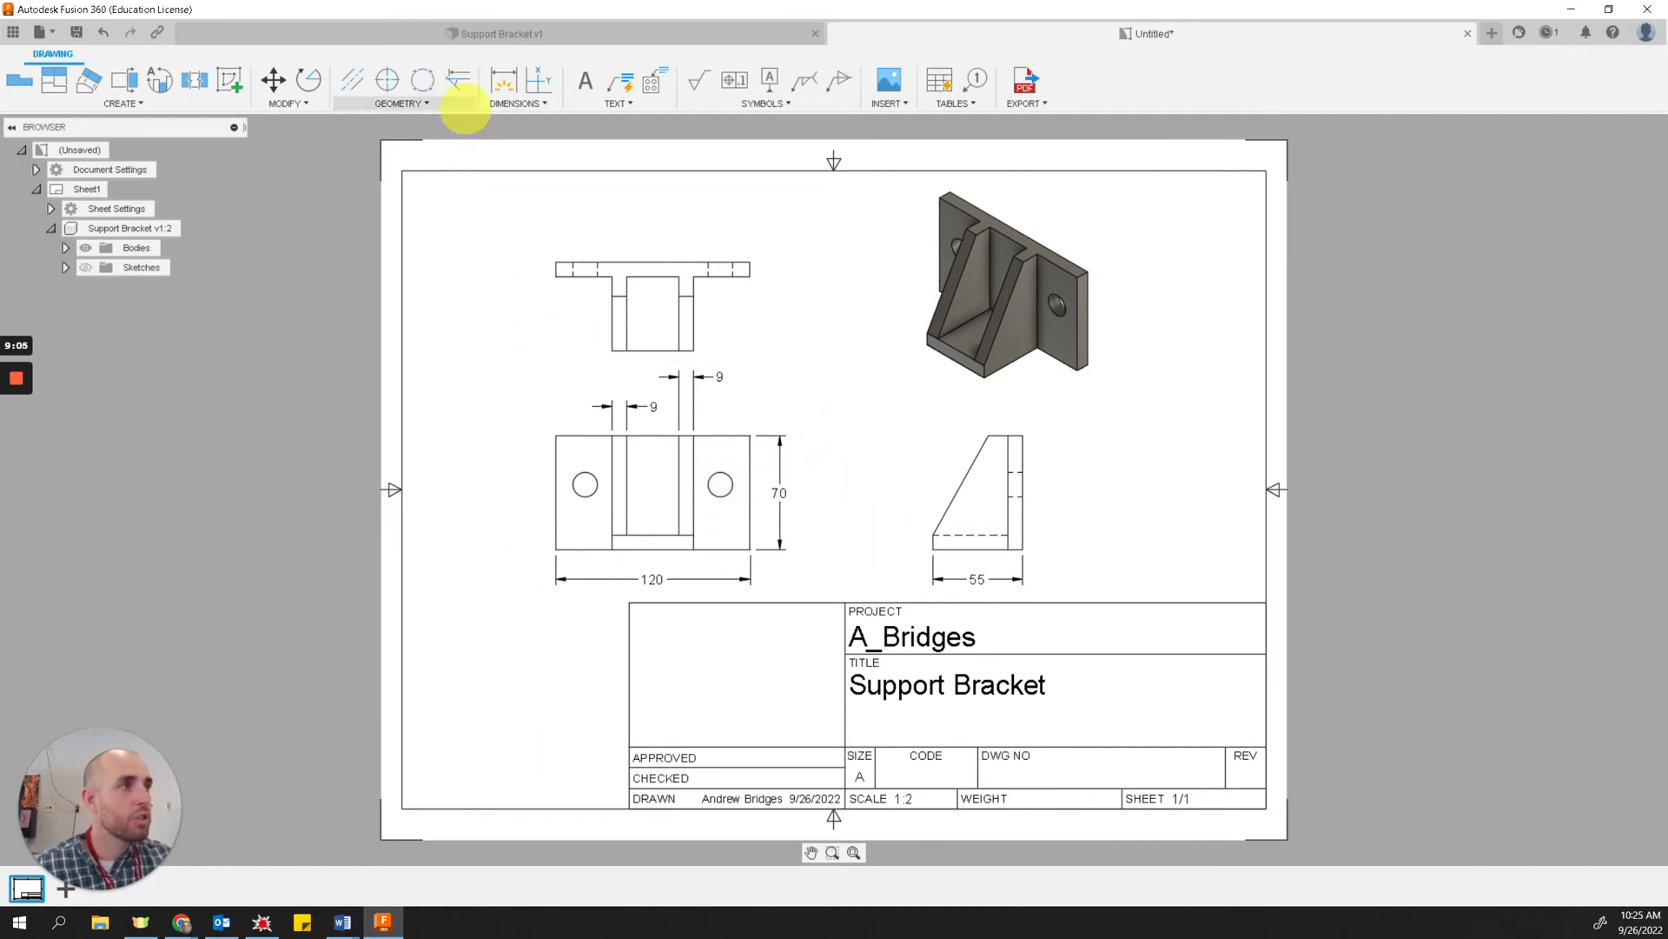
left_click(503, 82)
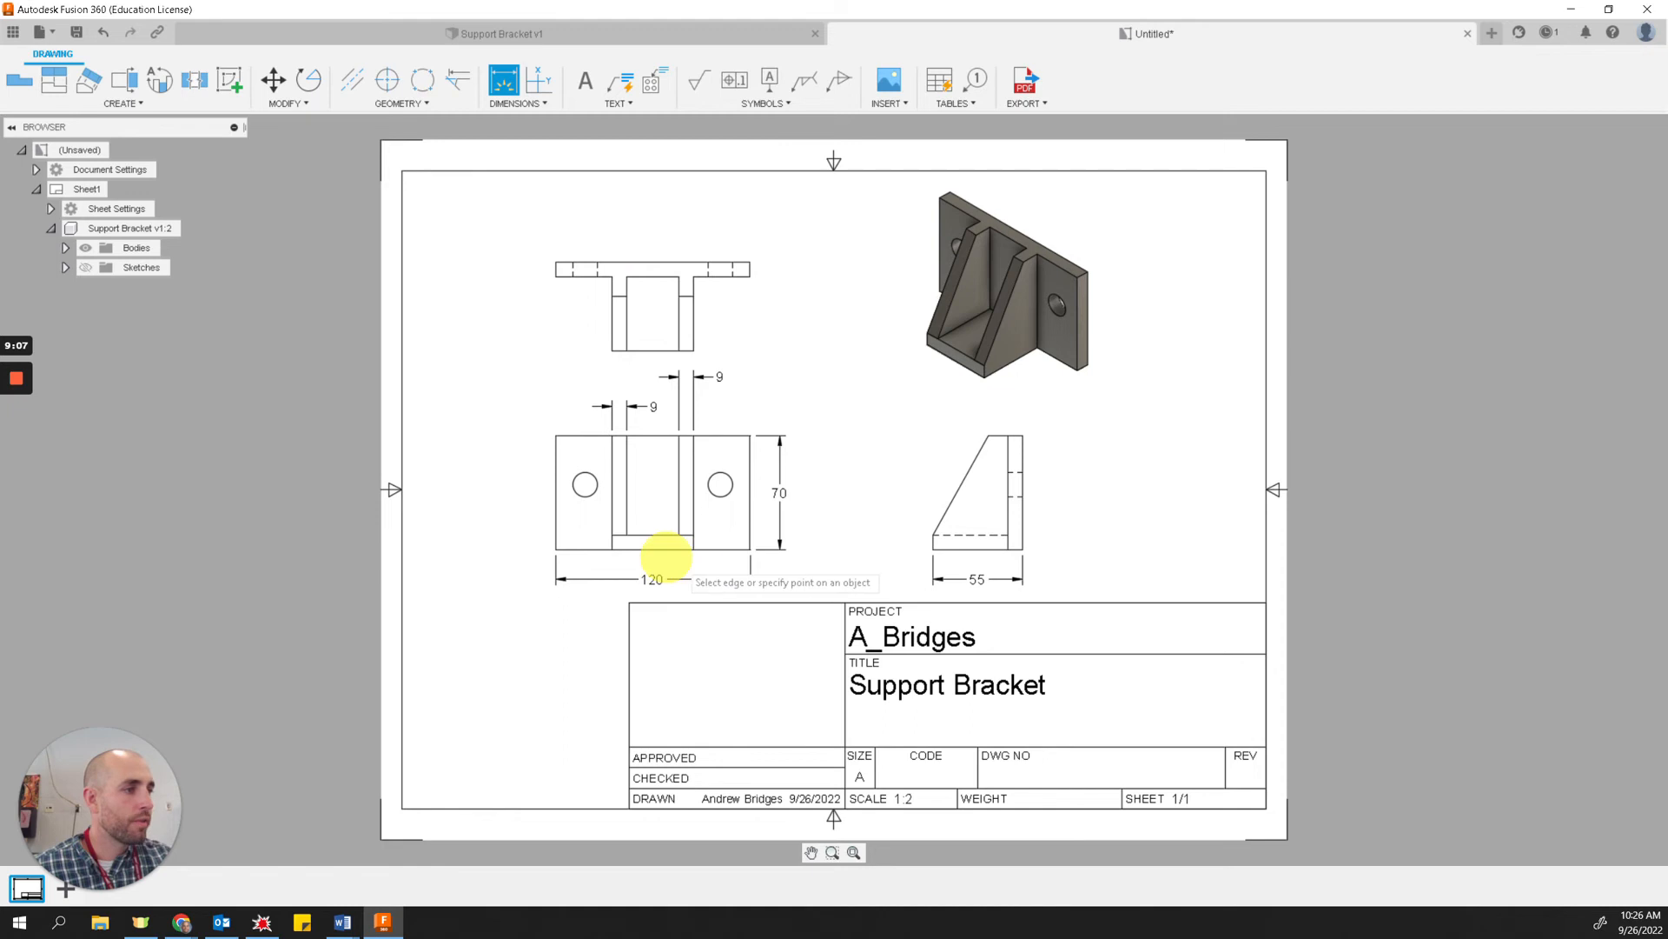
left_click(640, 534)
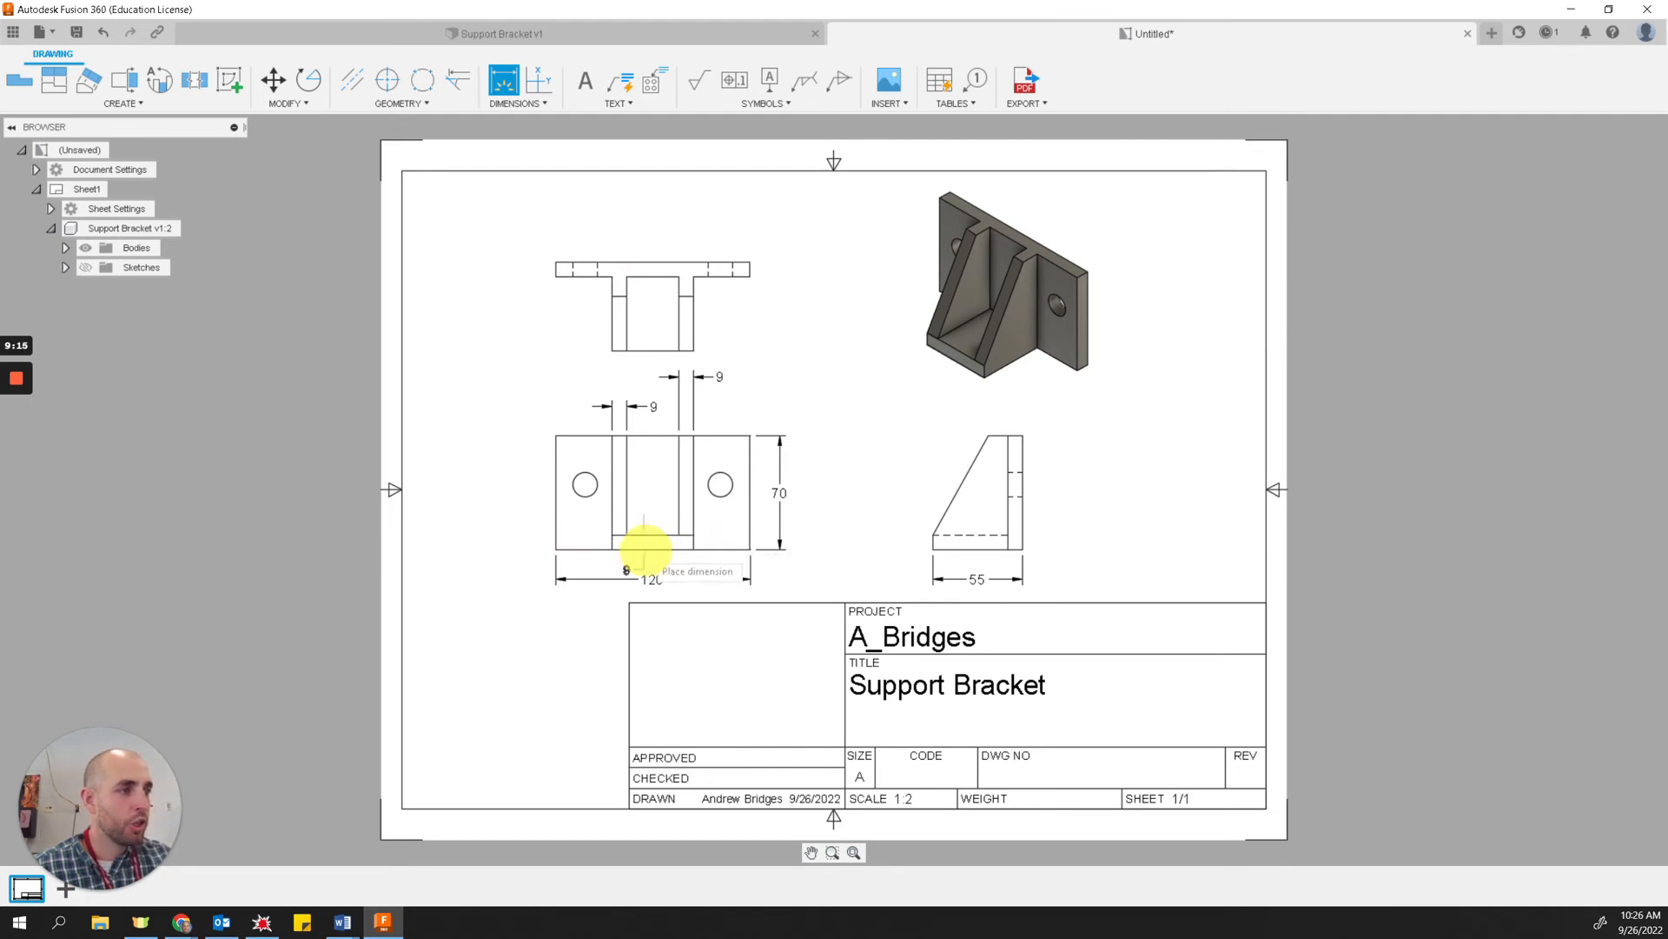
key("Escape")
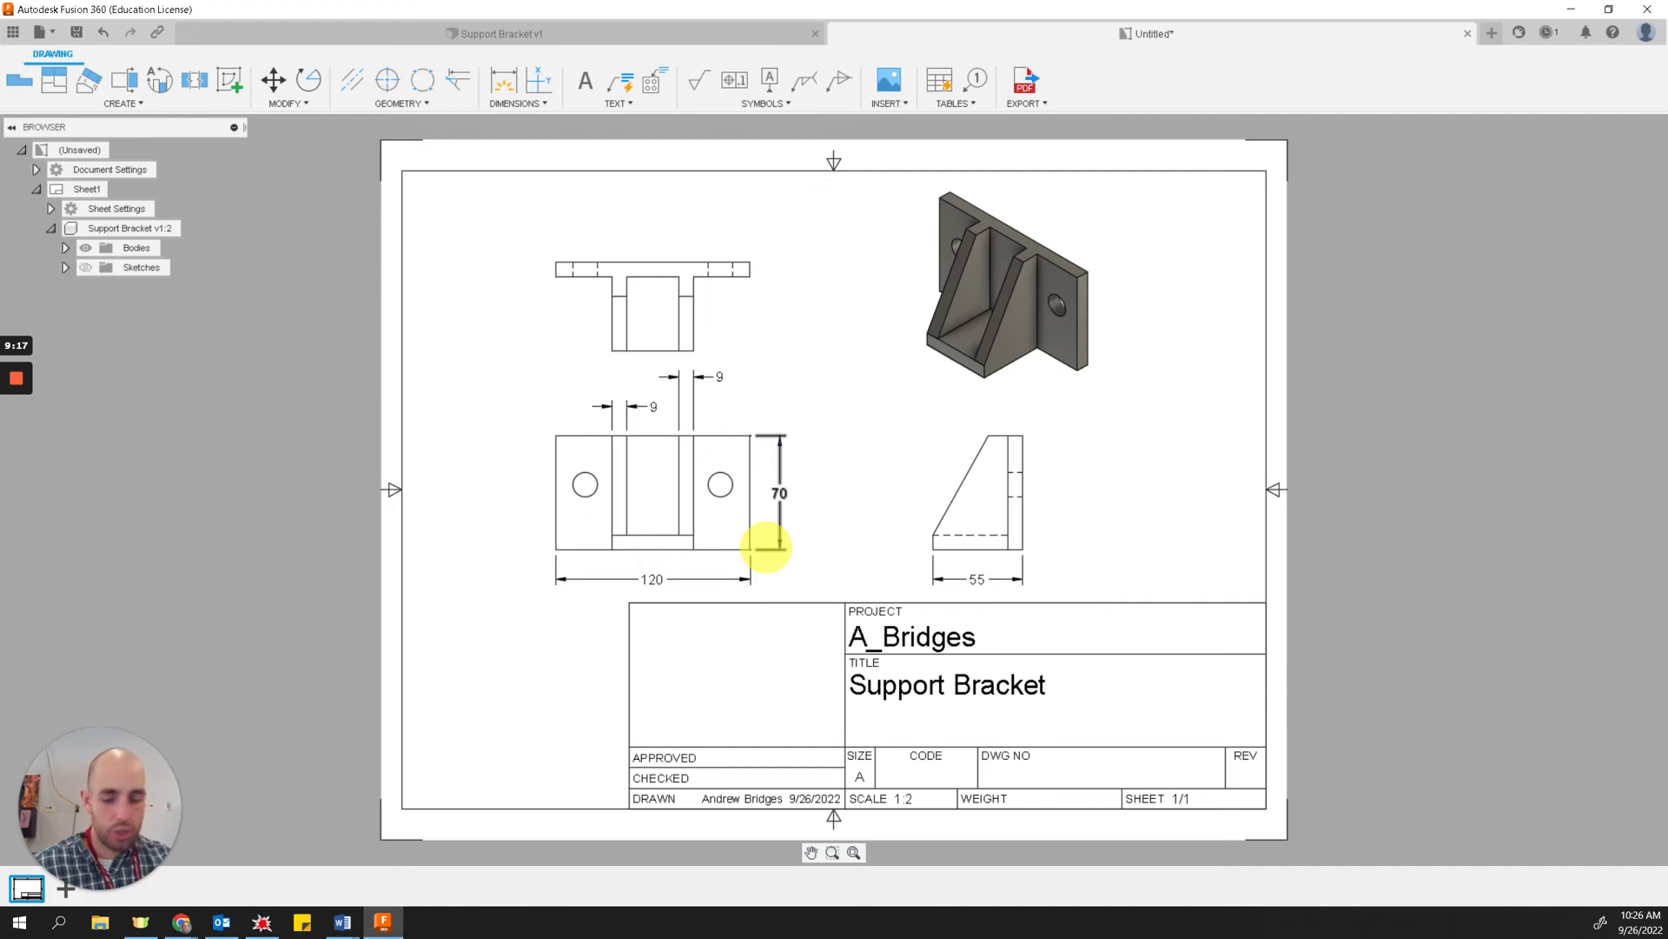
- Dimension the base's thickness at the front lower corner of the right side view
key("d")
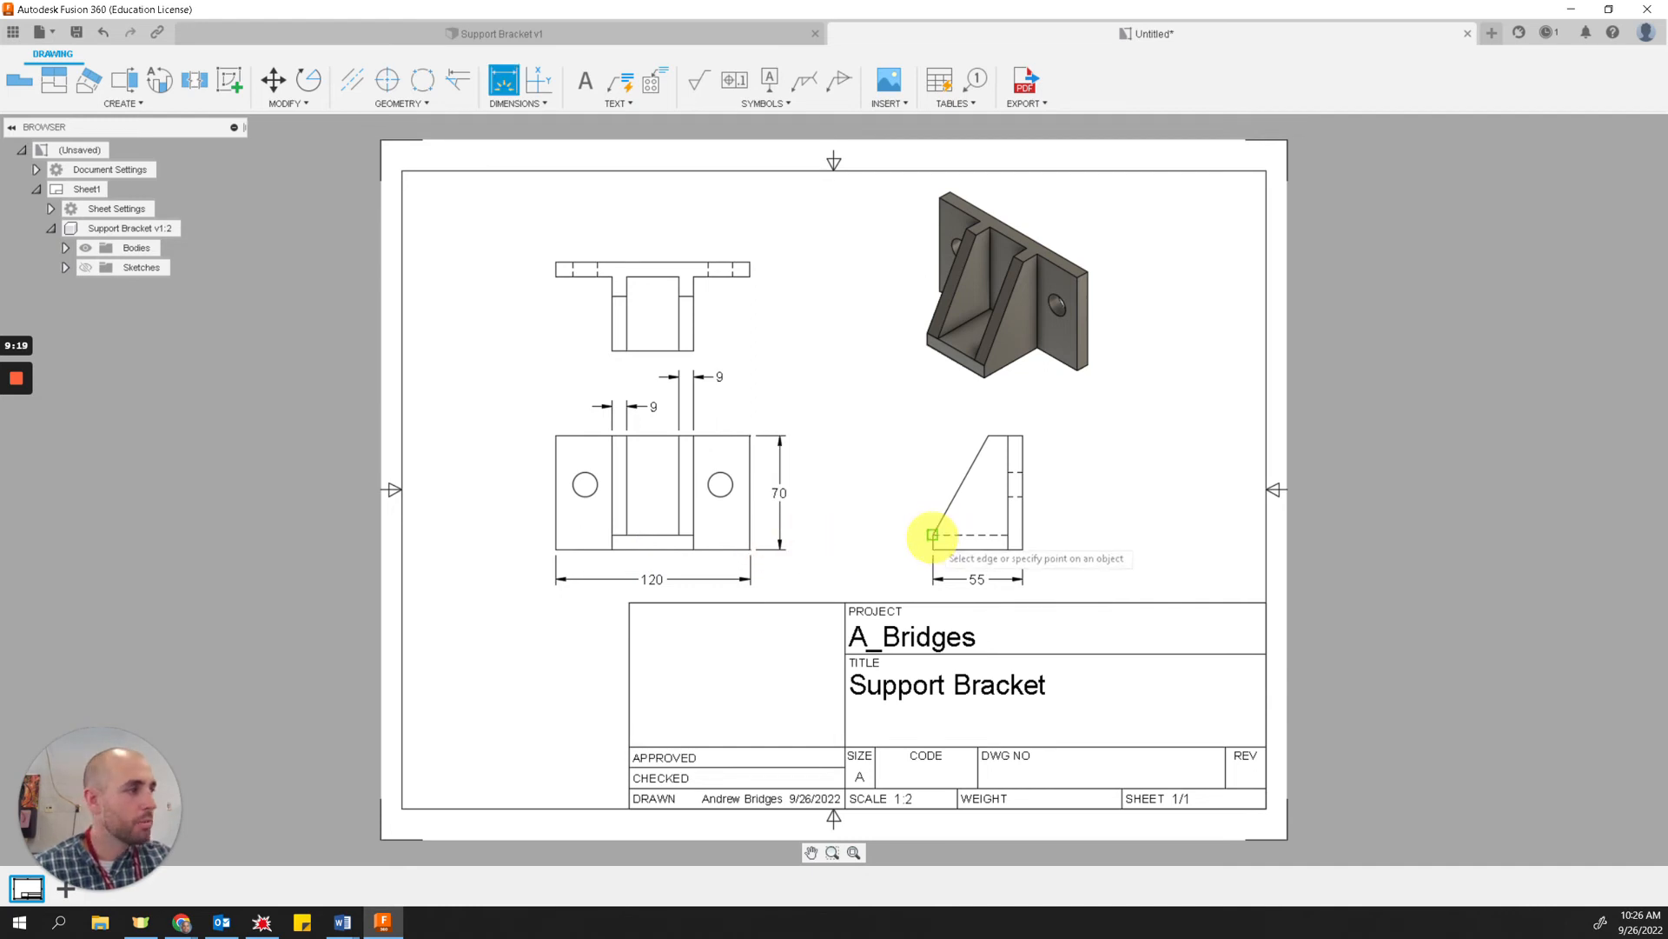
left_click(932, 549)
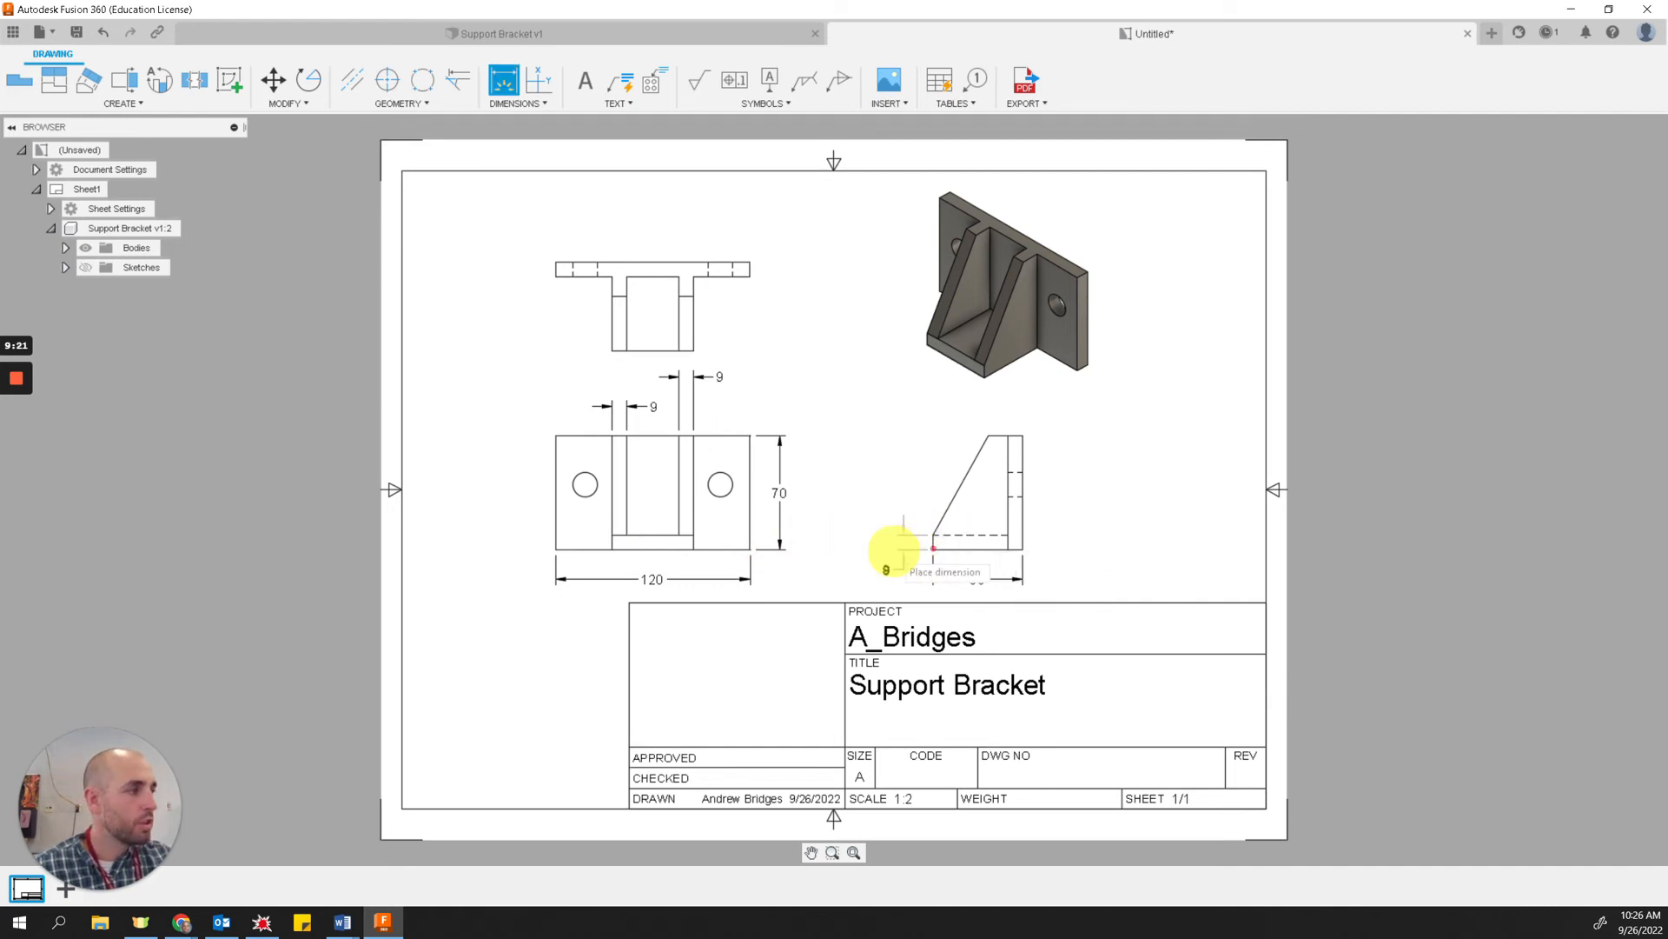
left_click(893, 549)
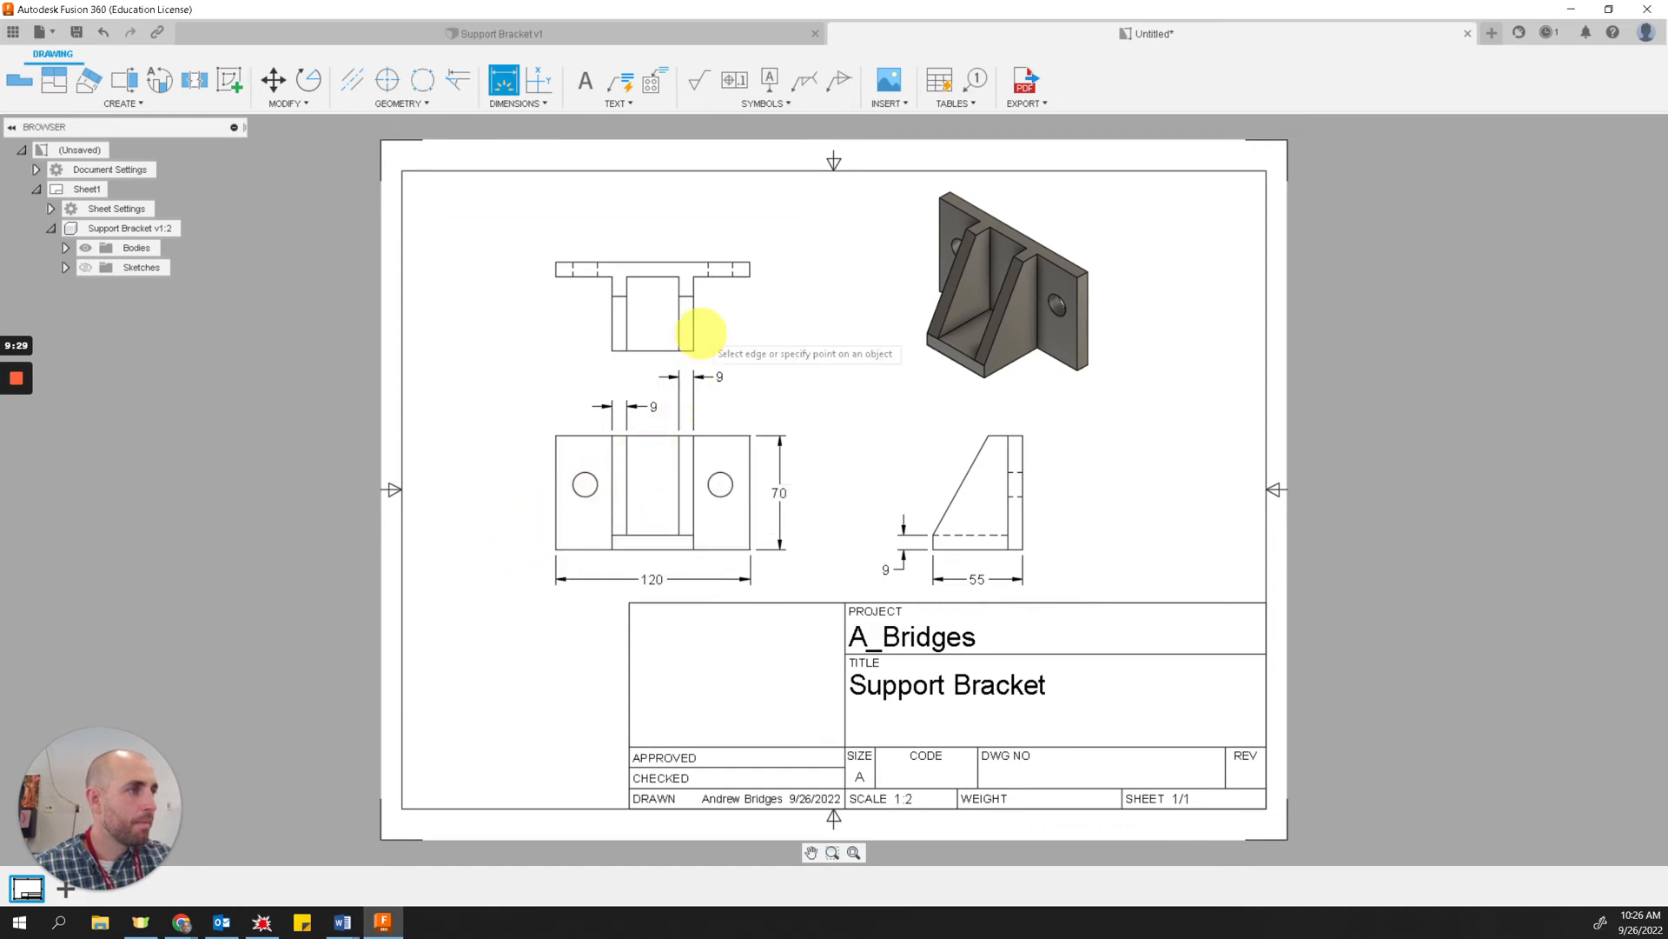
- Dimension the horizontal distance from the right rib's outer face to the back plate's right end in the top view
left_click(693, 328)
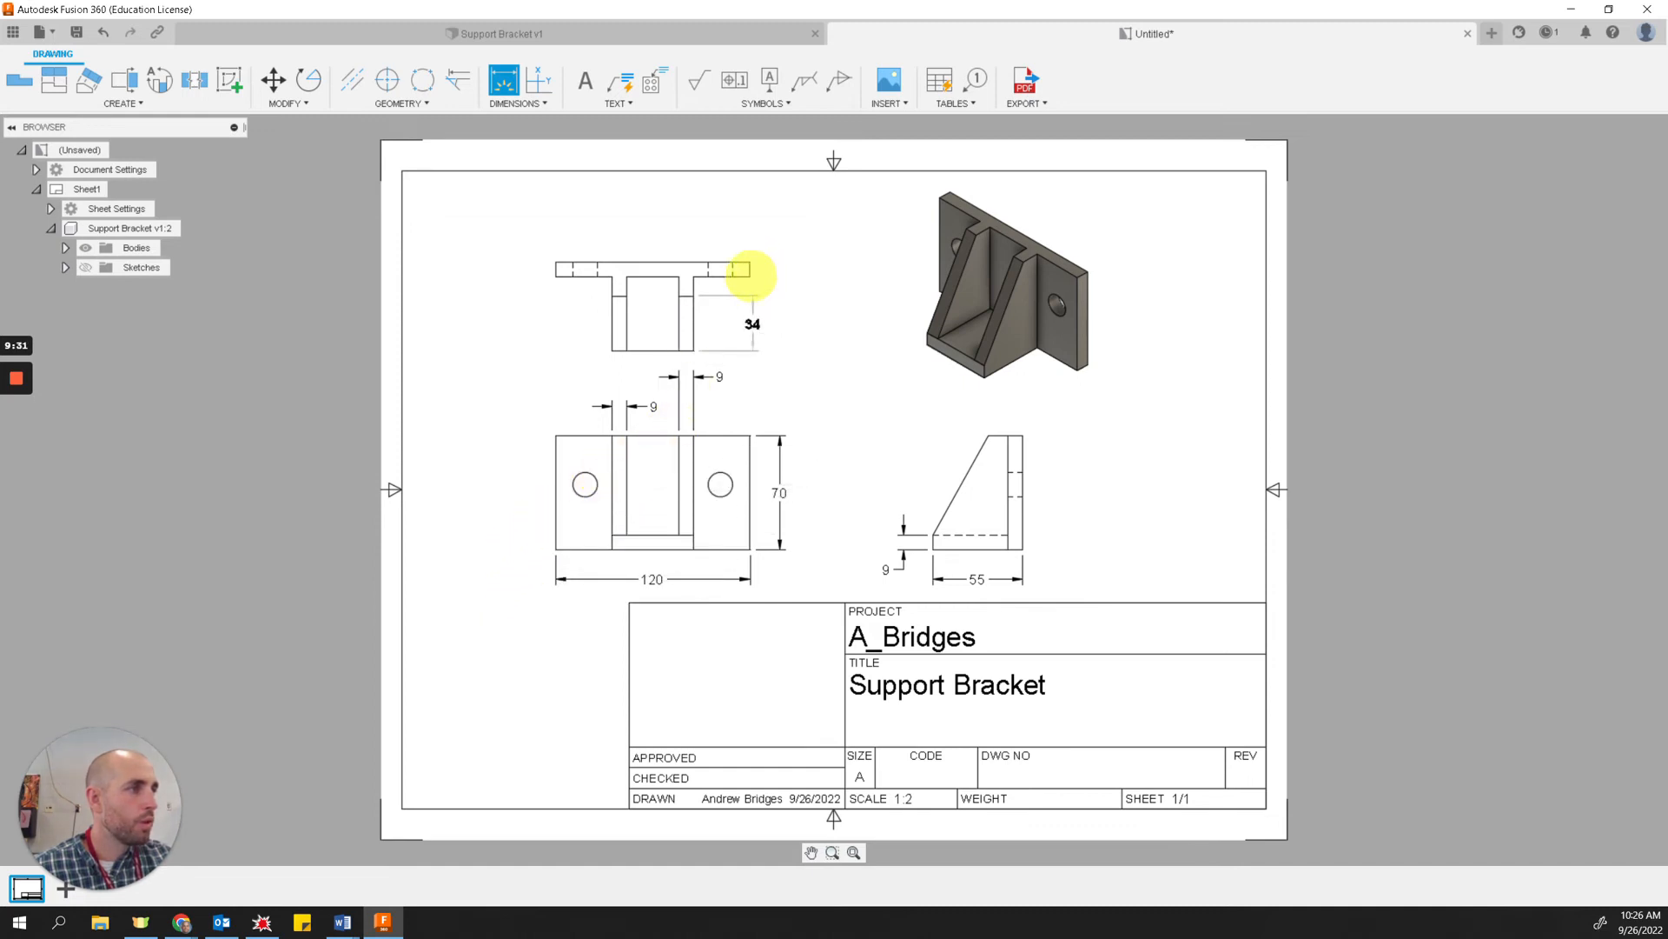
left_click(734, 330)
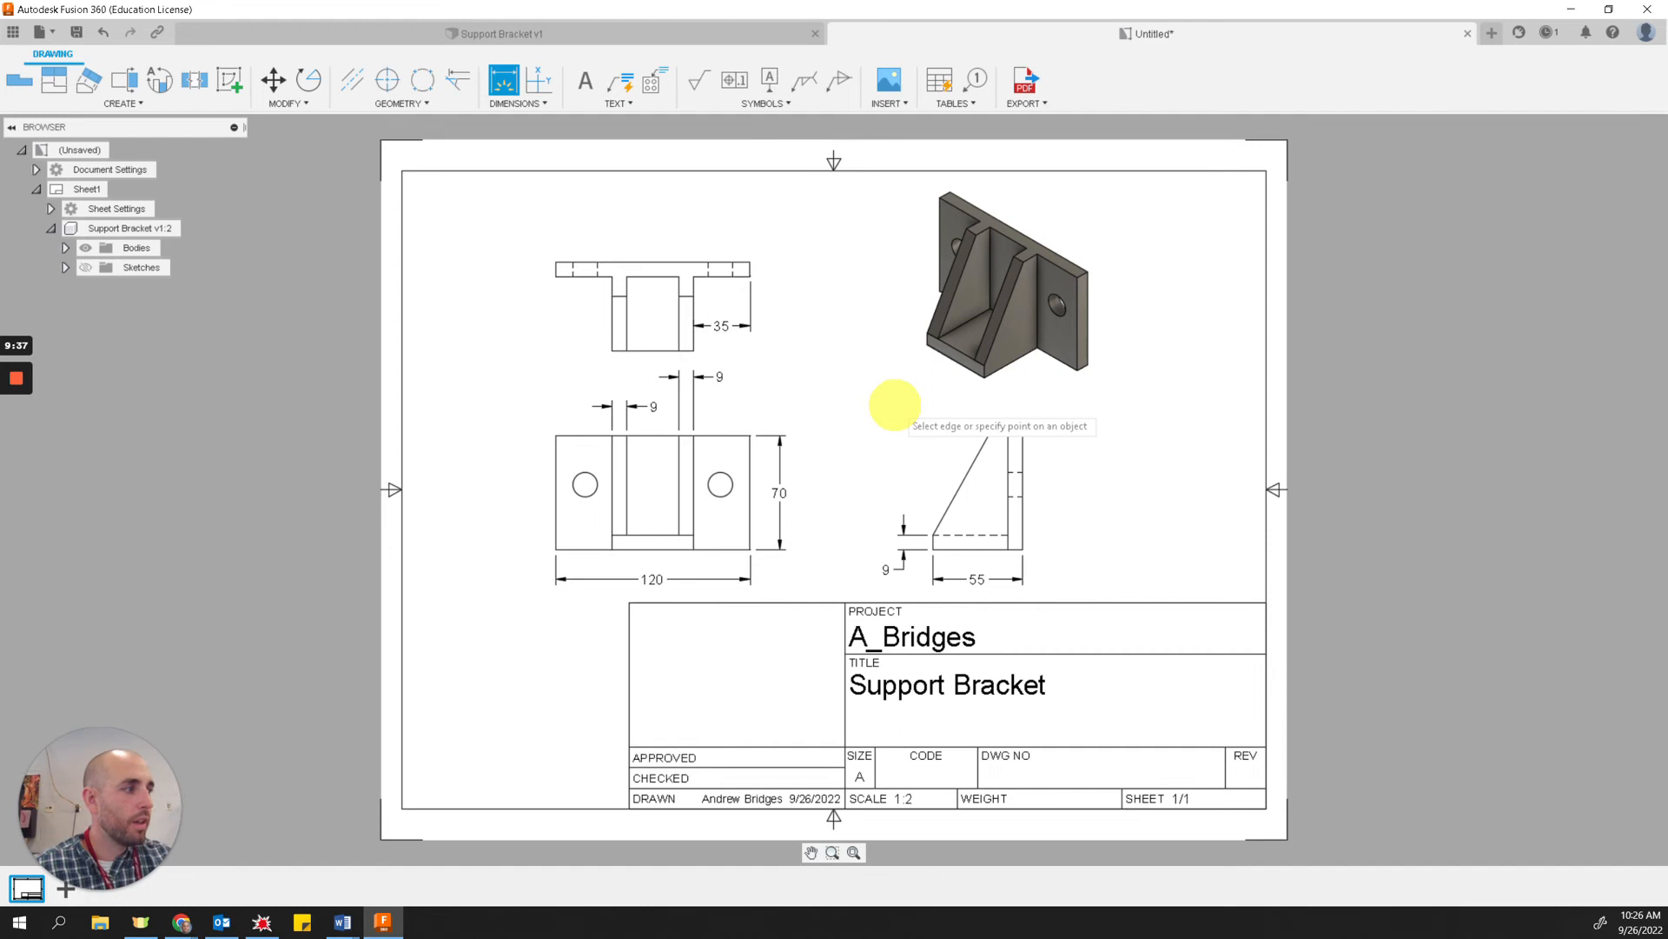
key("Escape")
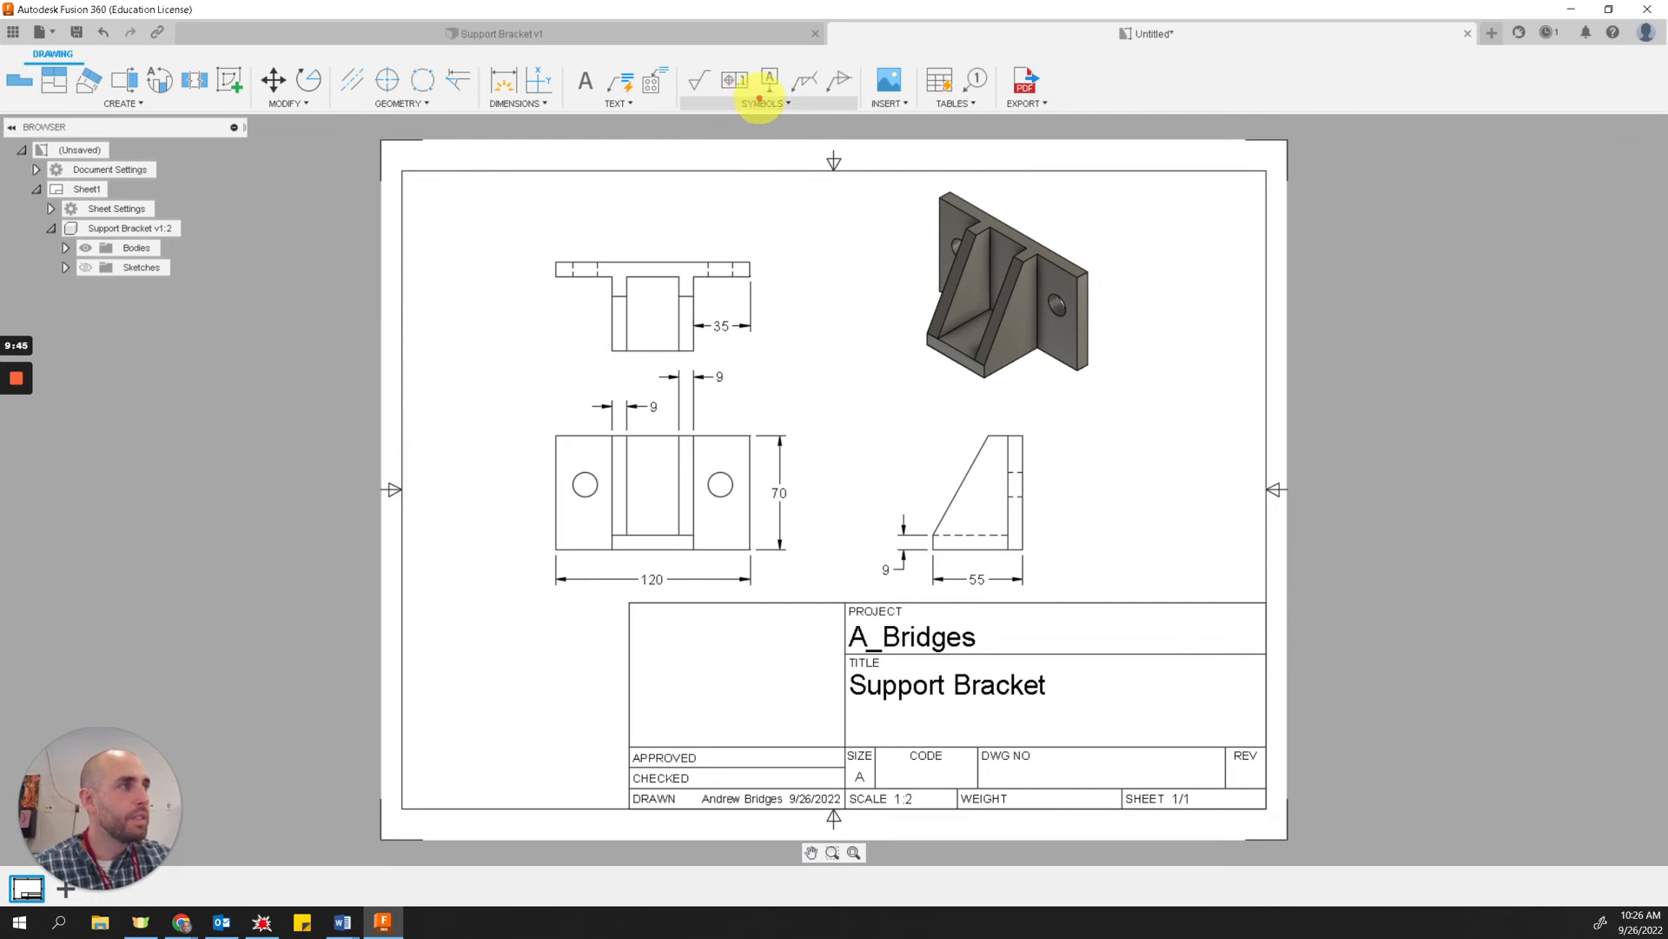
- Add a hole note with a leader to the left hole in the front view, and move the note closer to the view
left_click(760, 102)
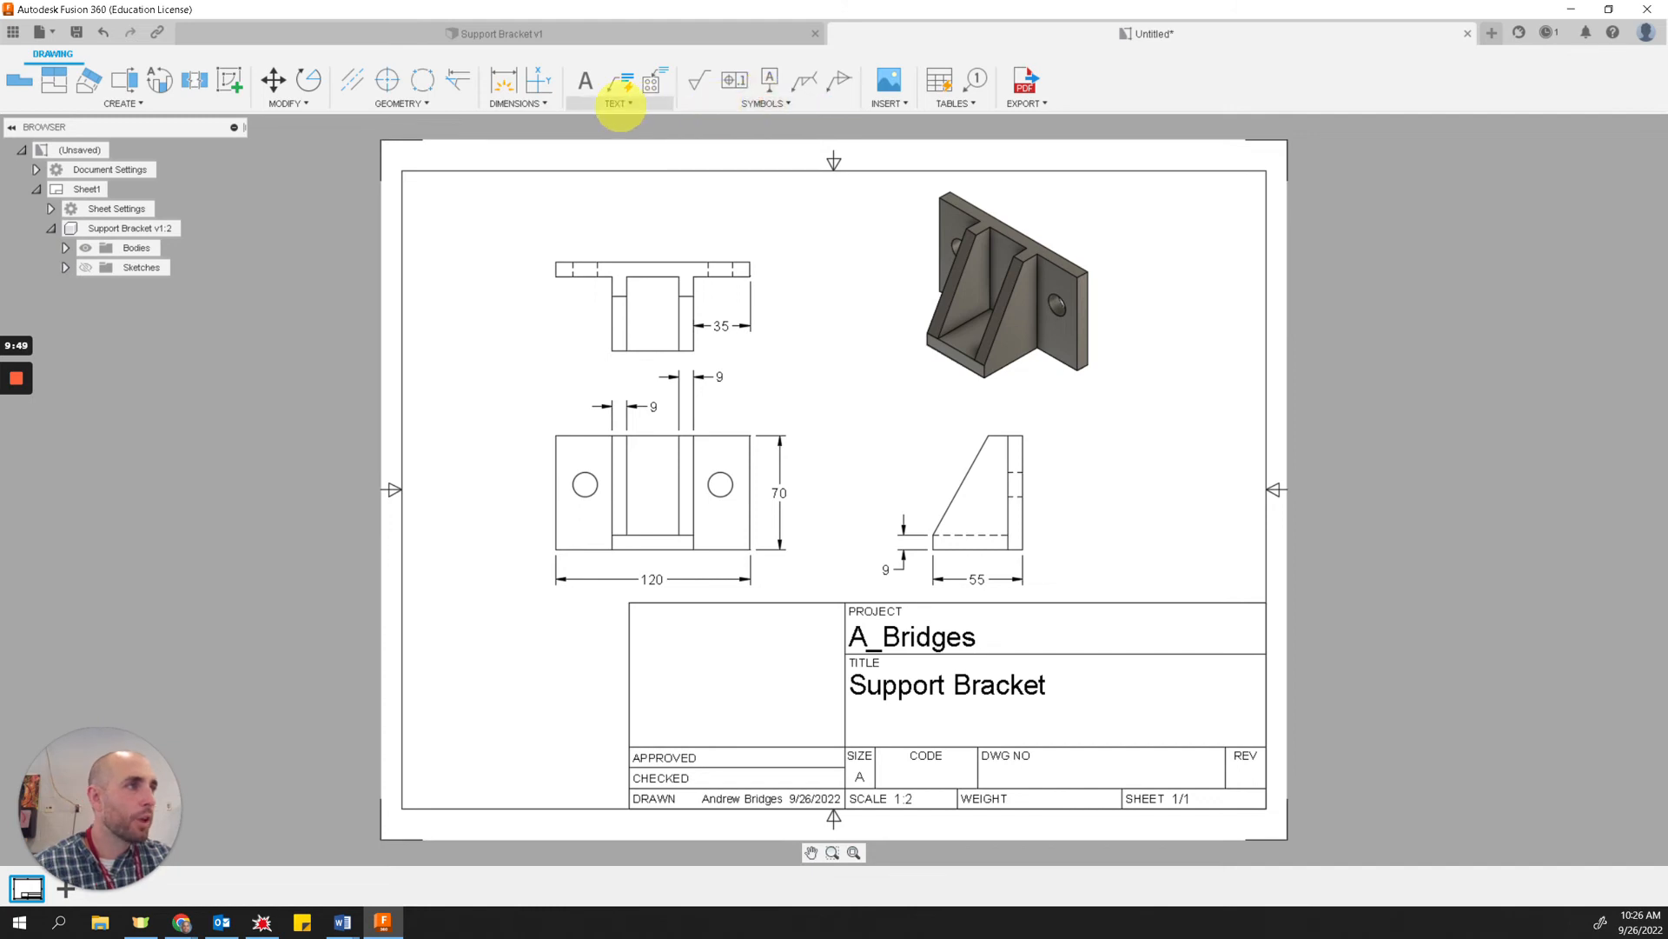
left_click(619, 103)
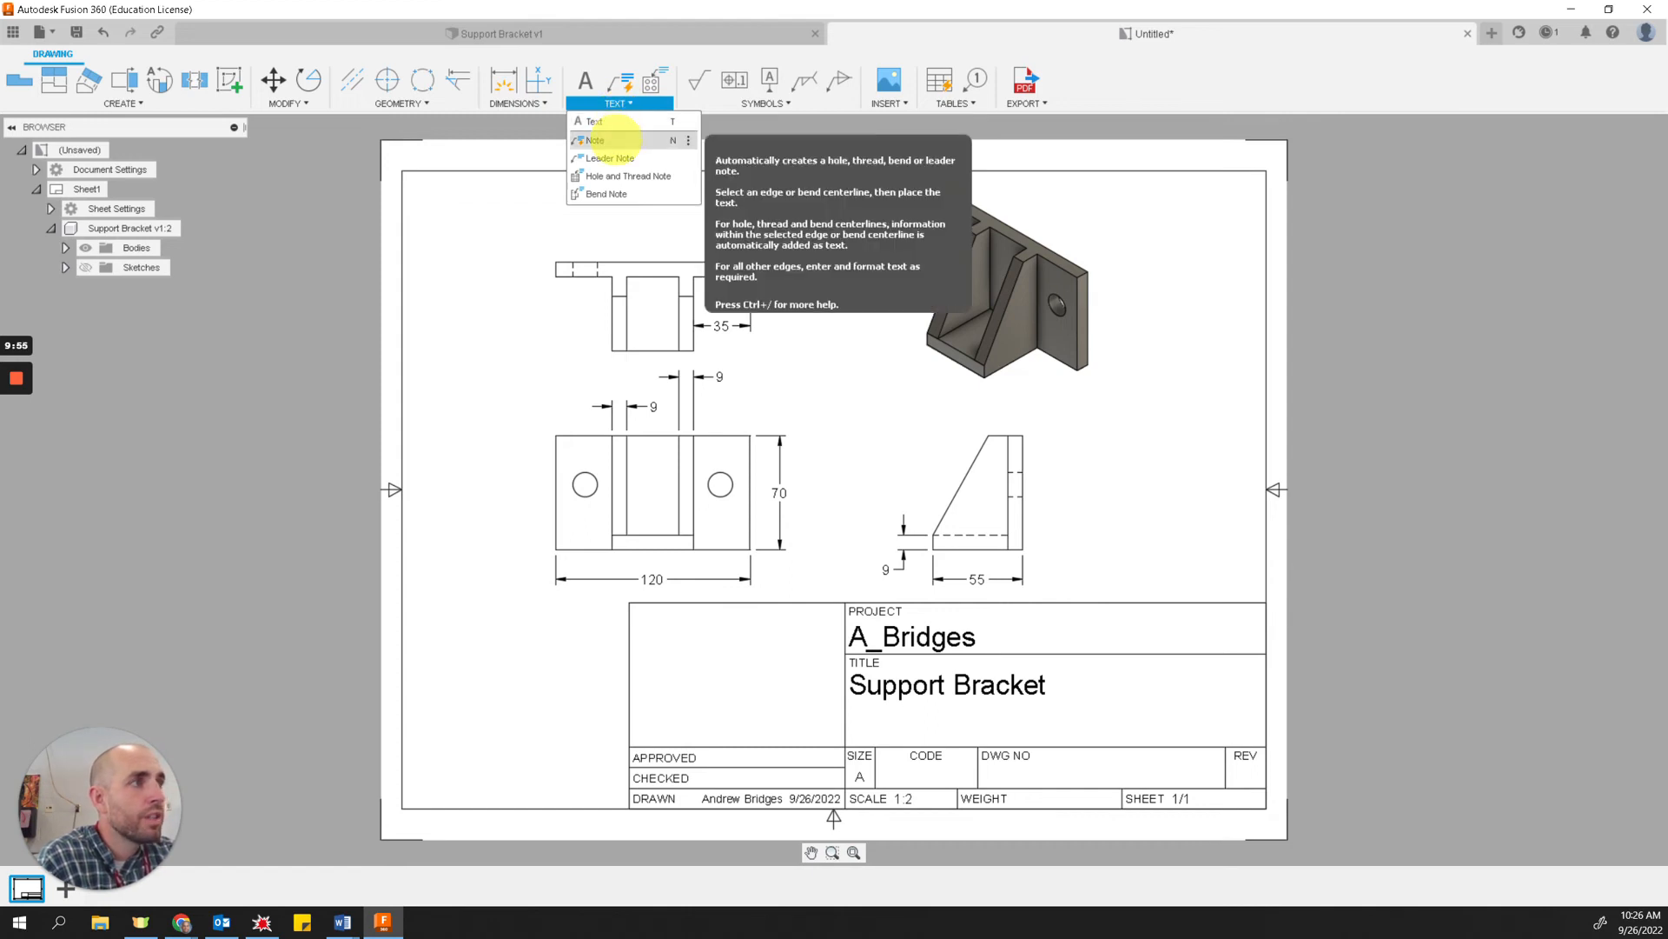
left_click(594, 139)
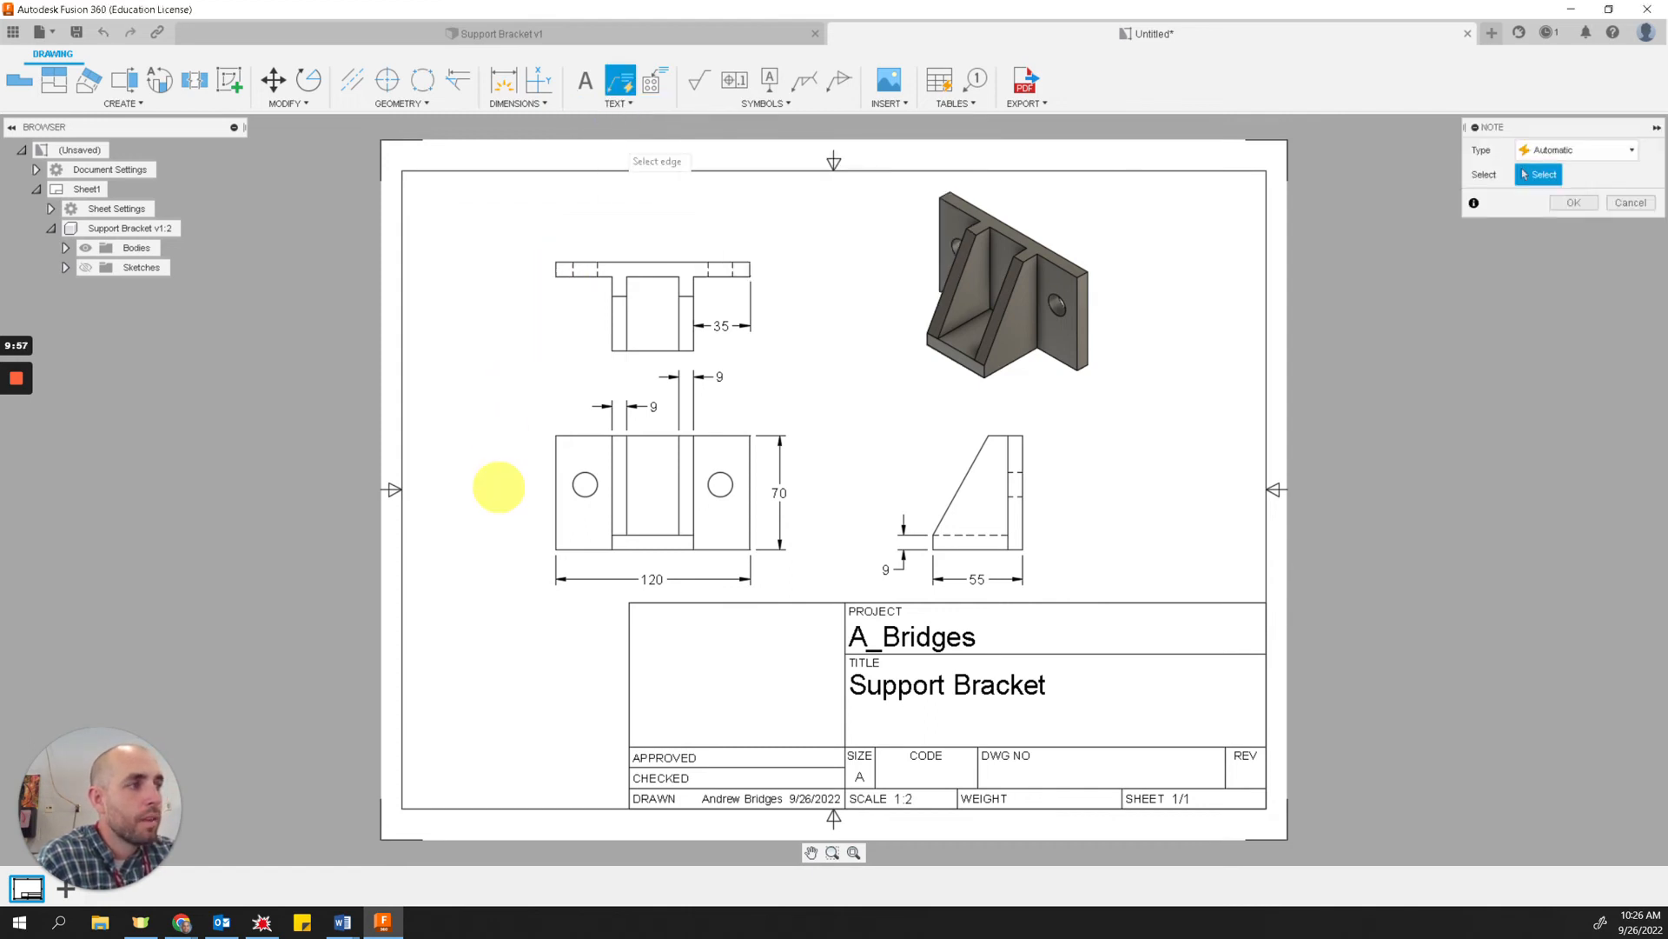
left_click(577, 480)
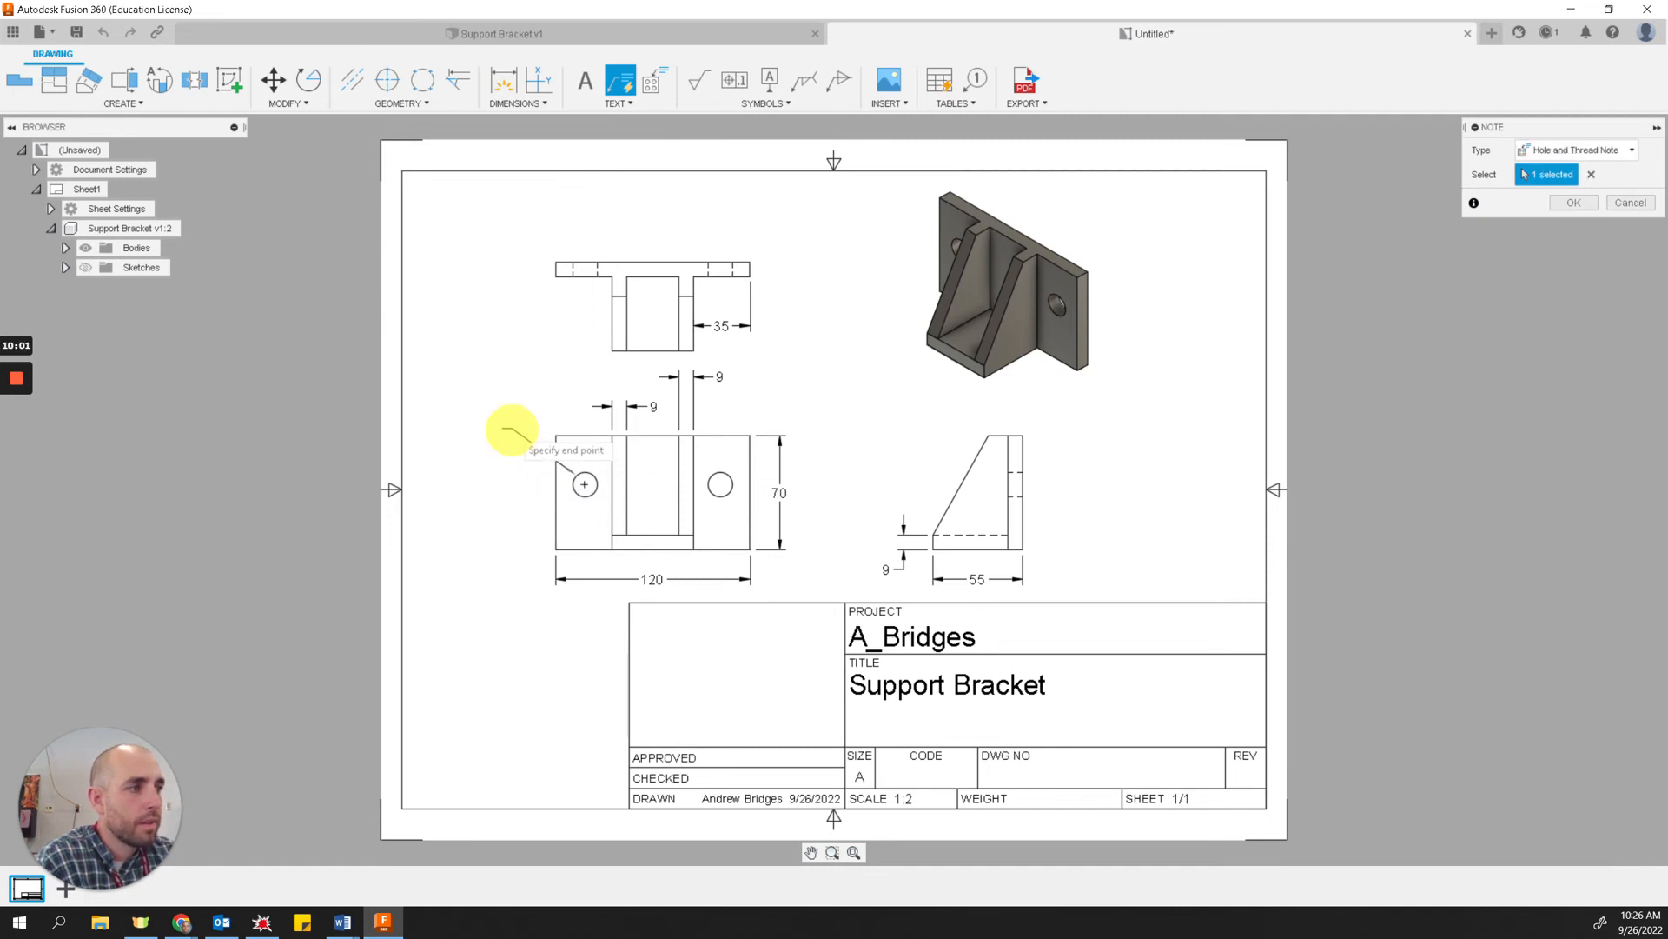
left_click(511, 430)
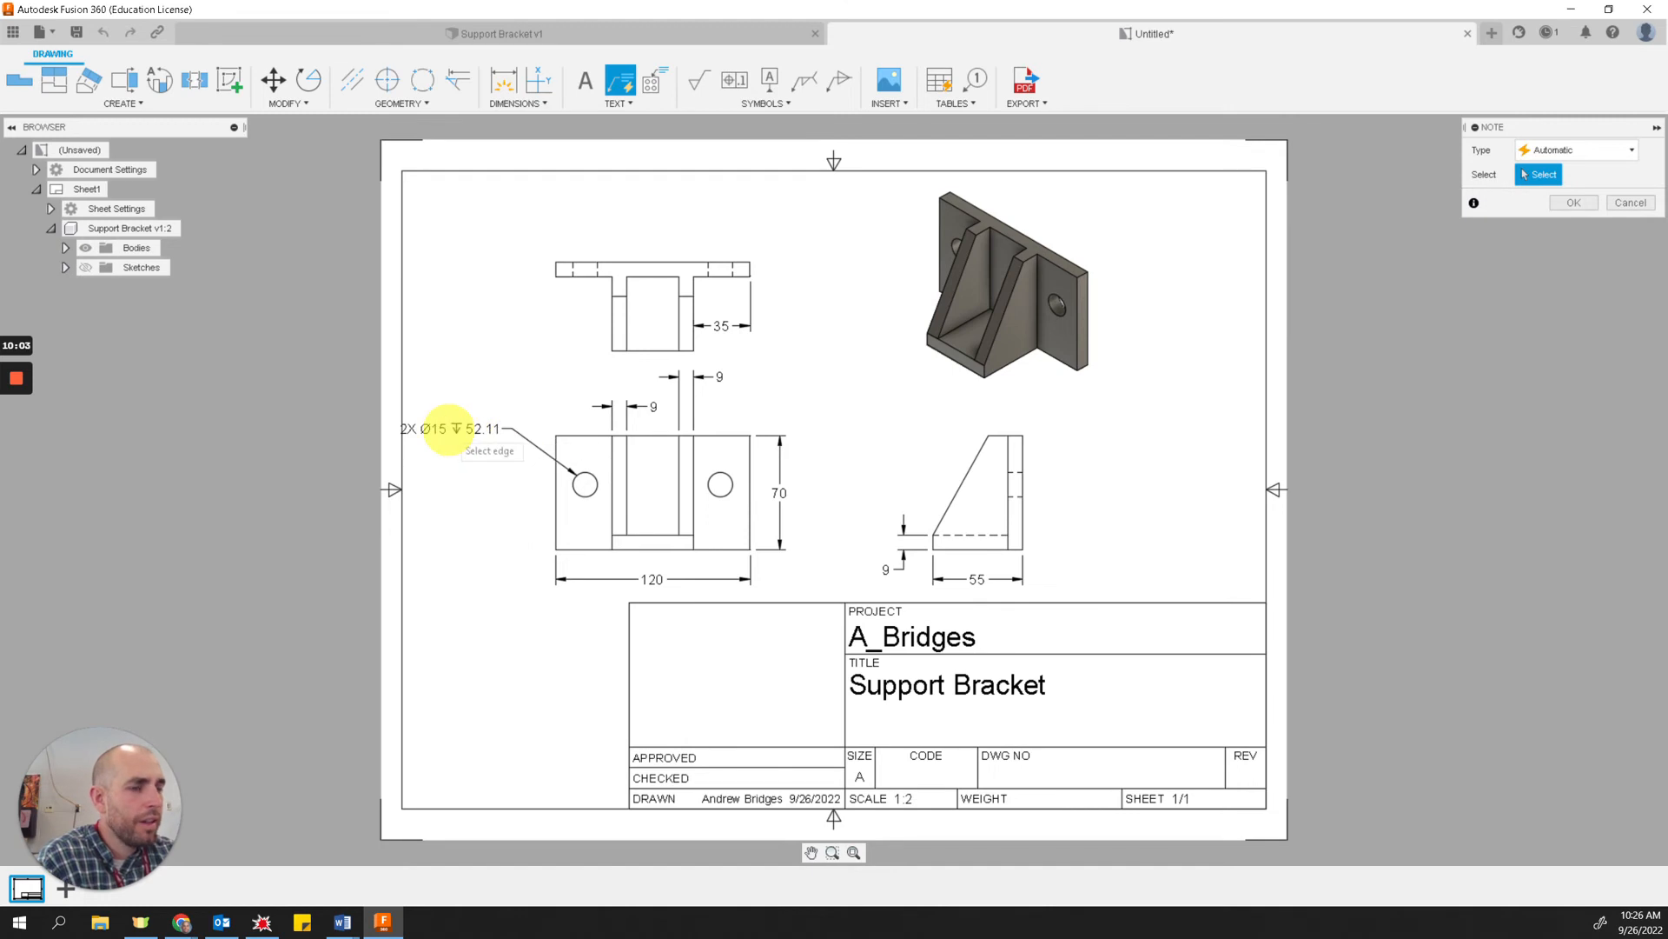
key("Escape")
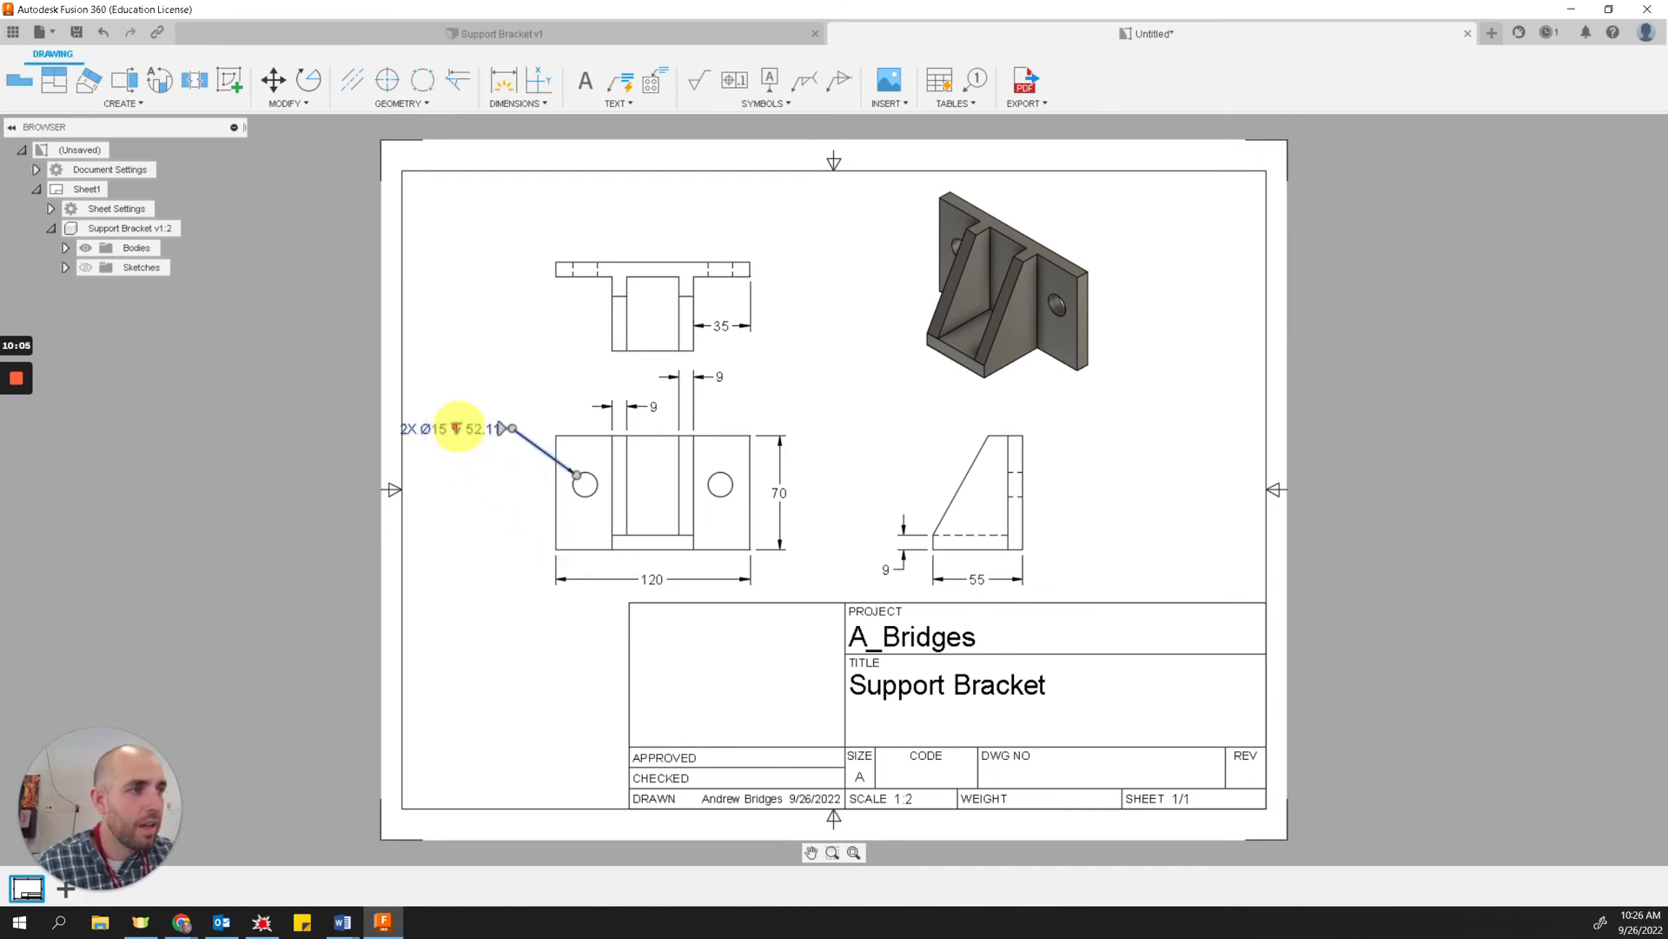
left_click_drag(512, 429, 535, 429)
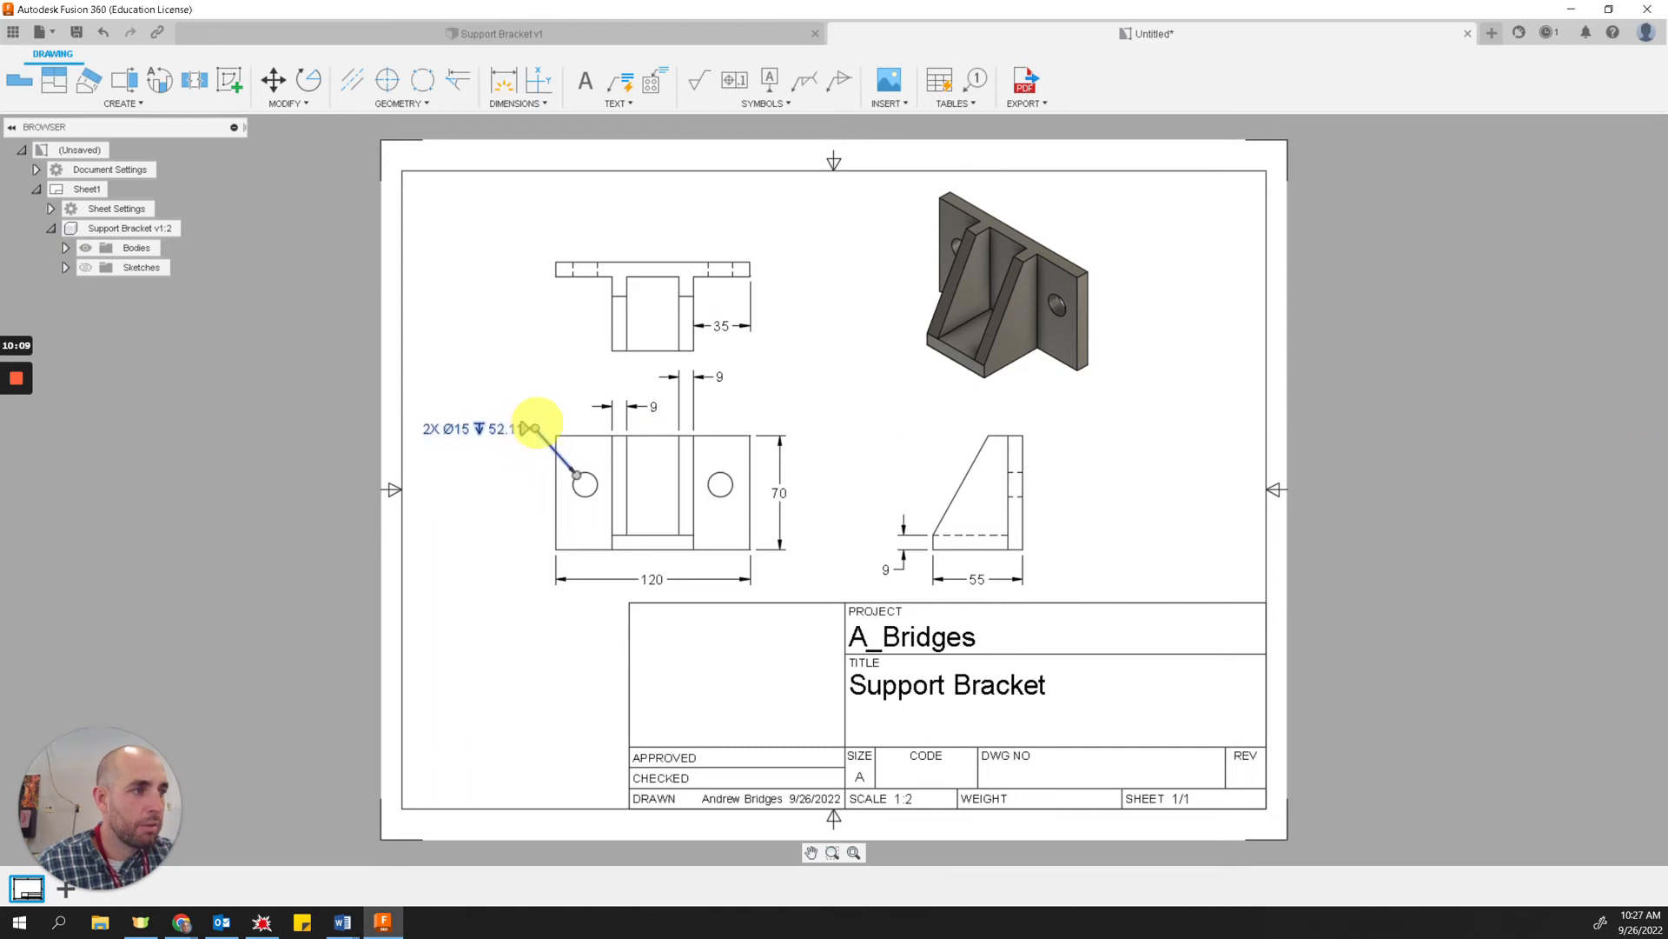
left_click_drag(536, 428, 526, 441)
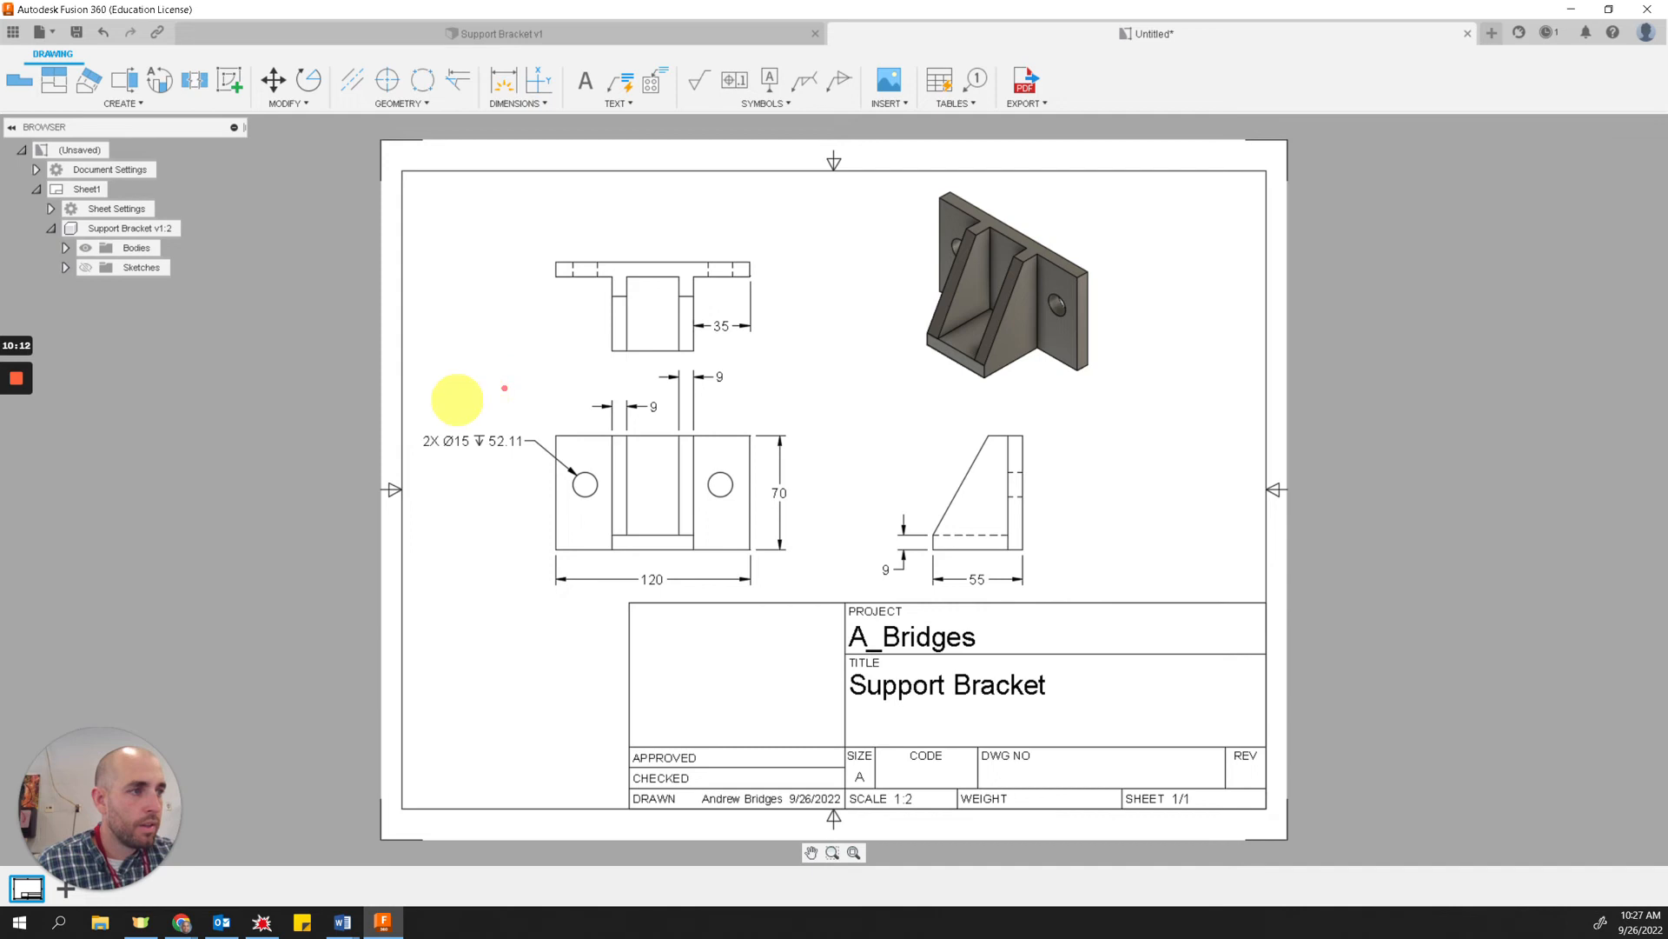
- Try to overwrite the depth value in the hole note with THRU
left_click(457, 446)
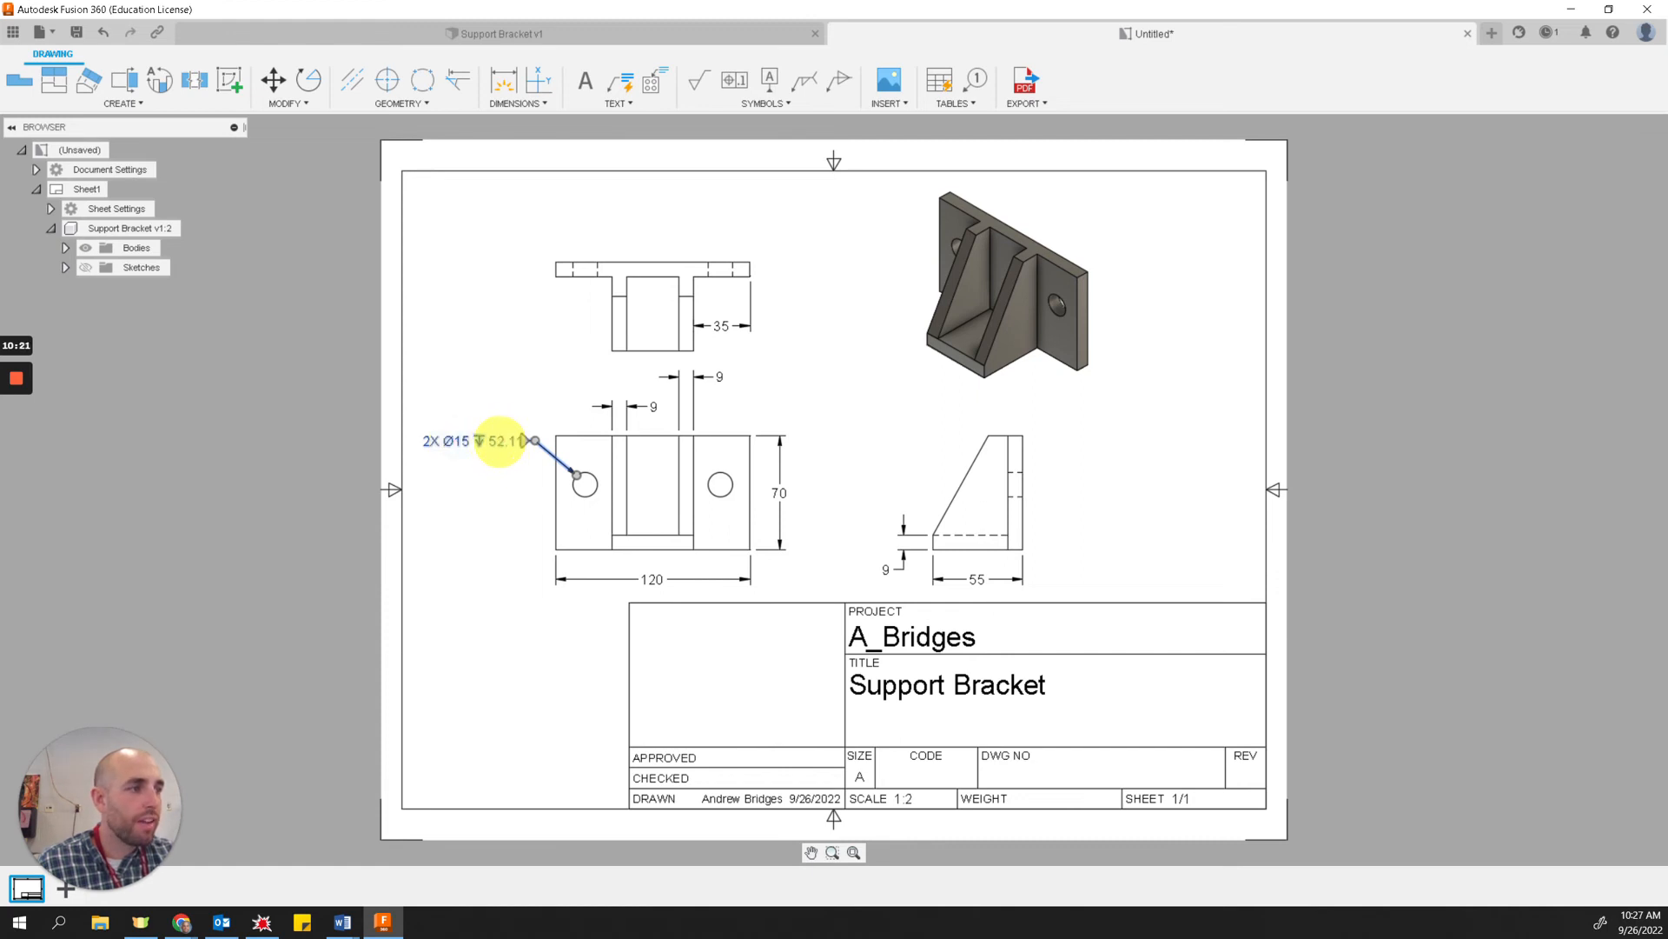
double_click(499, 442)
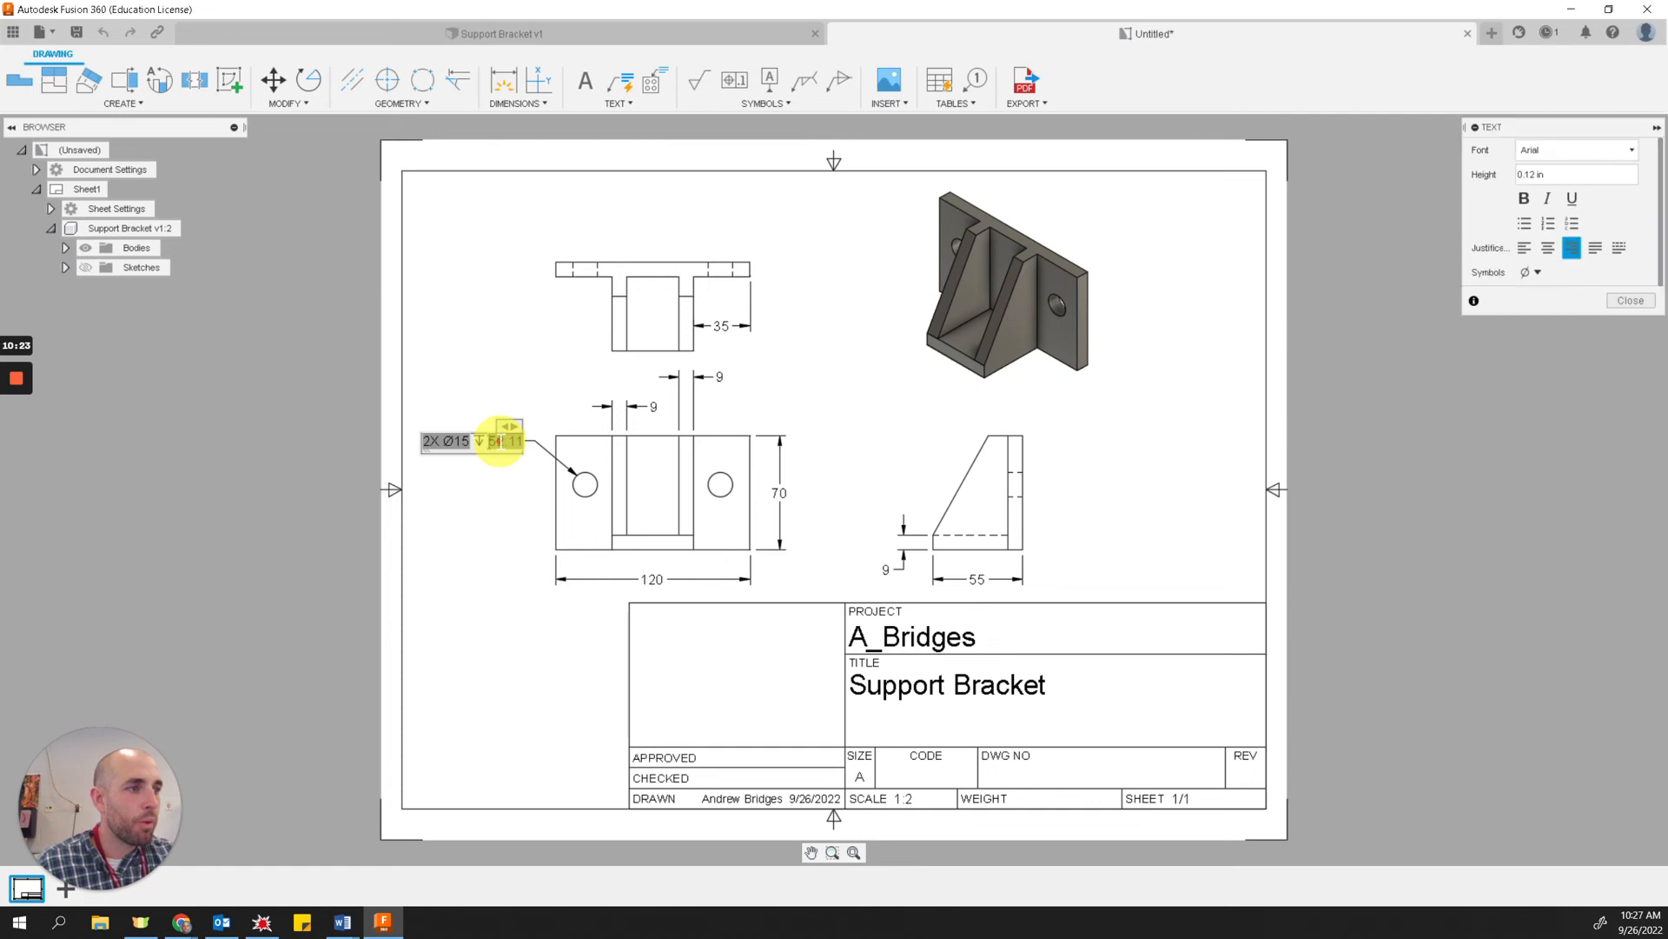
left_click_drag(491, 442, 524, 441)
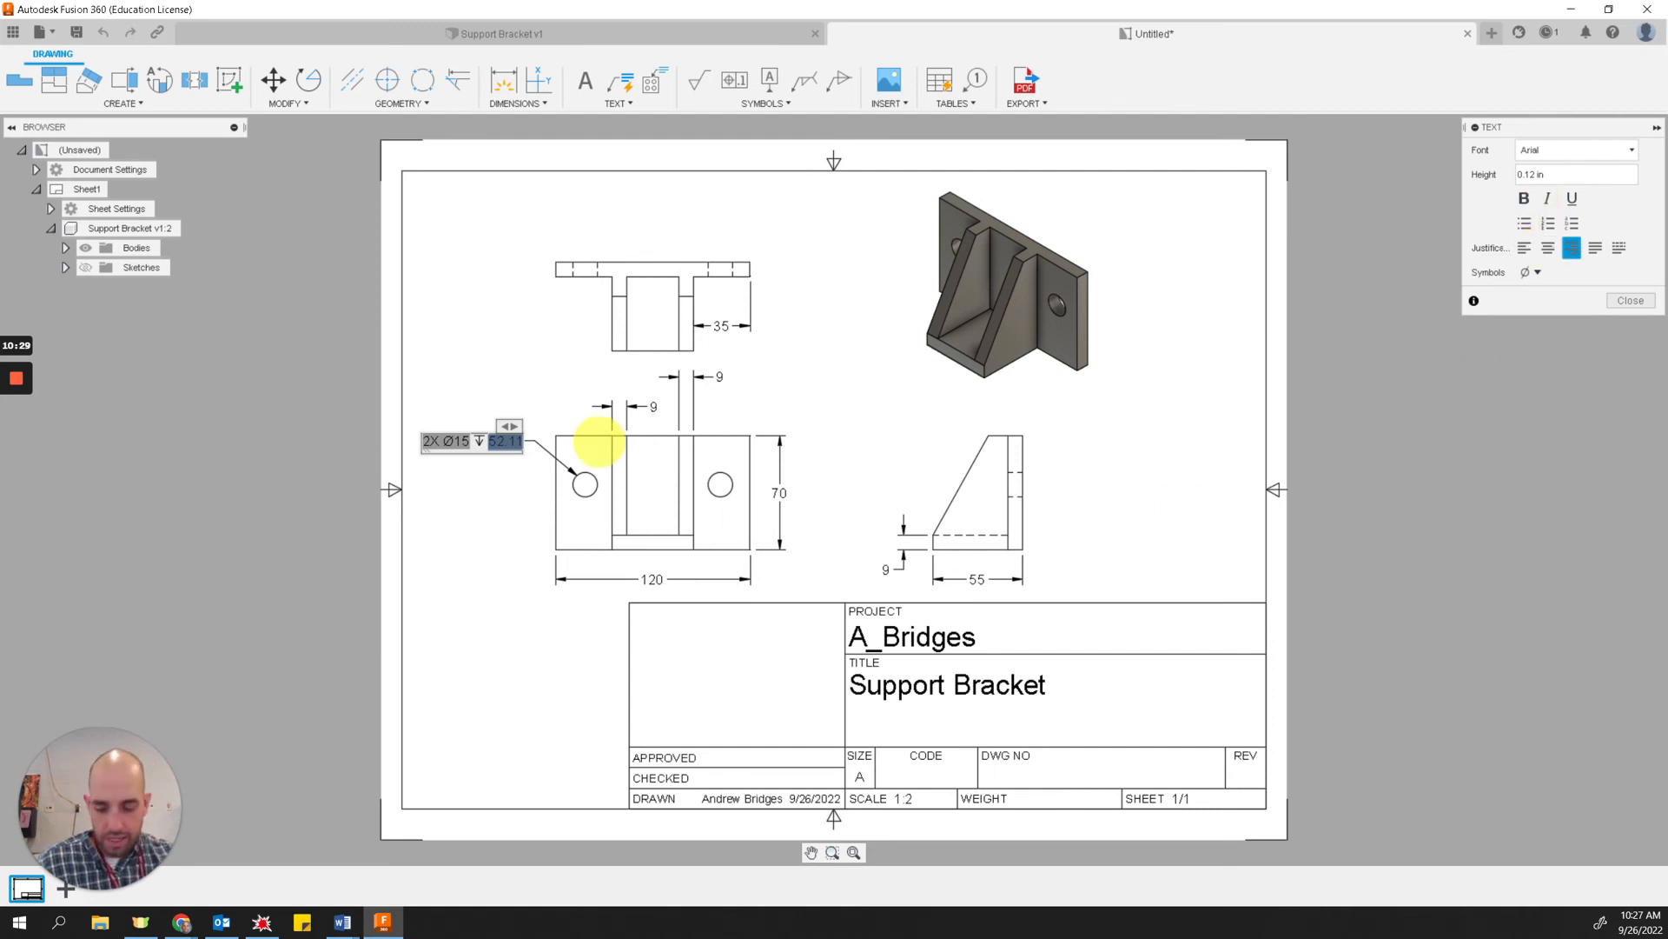
type("THRU")
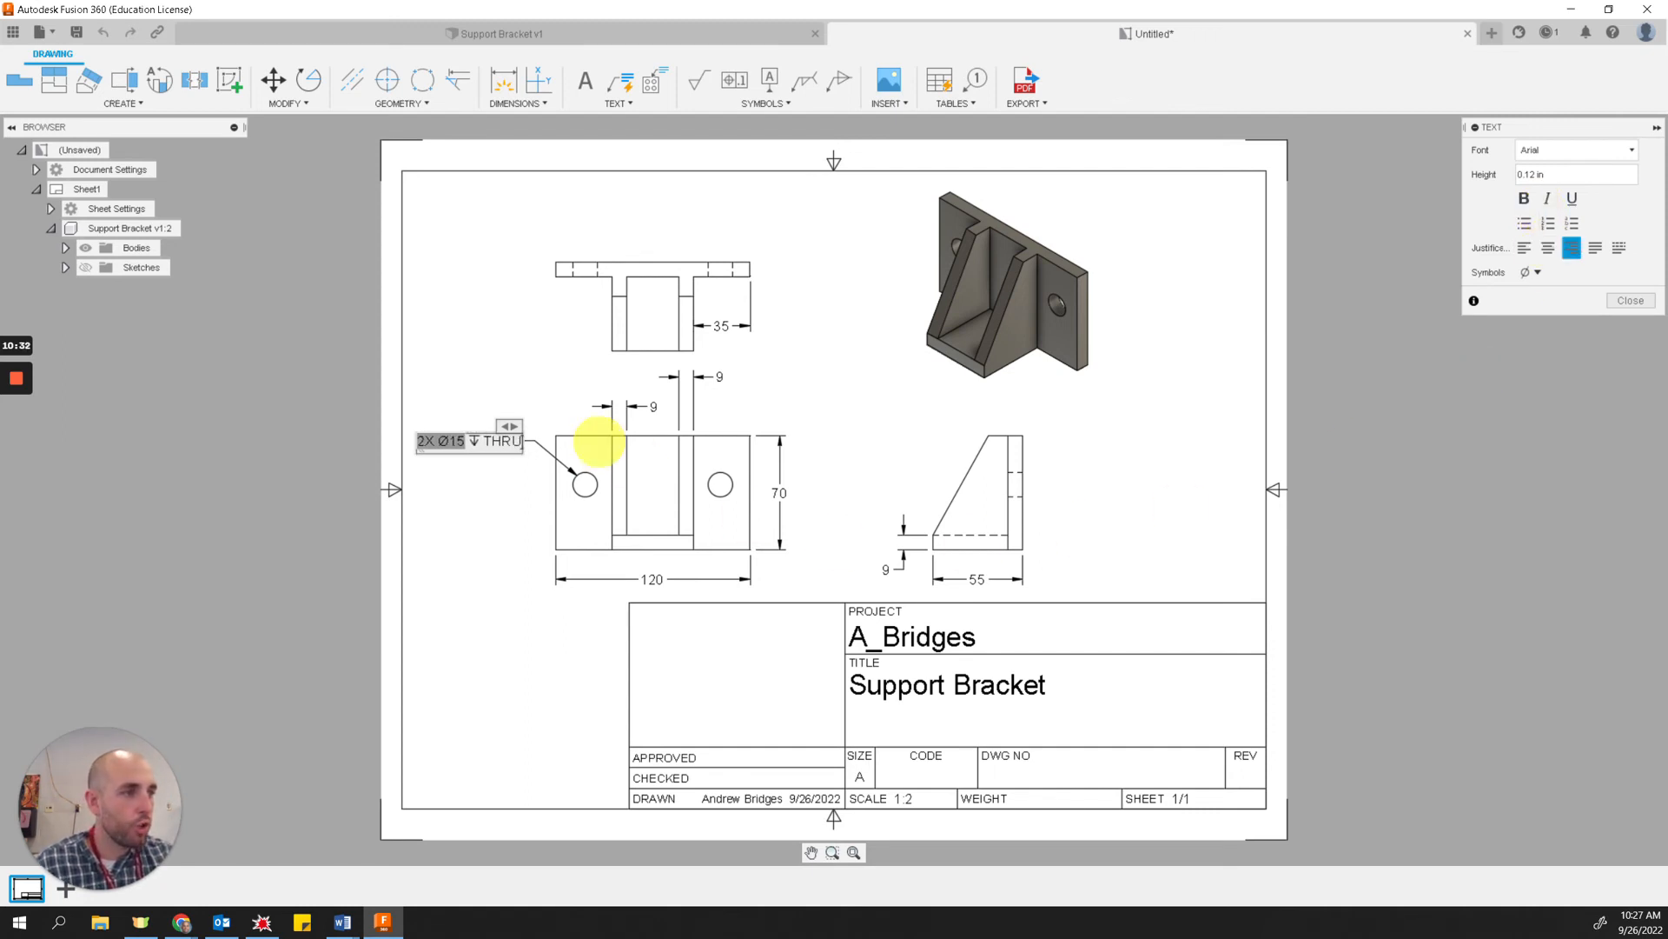
key("Escape")
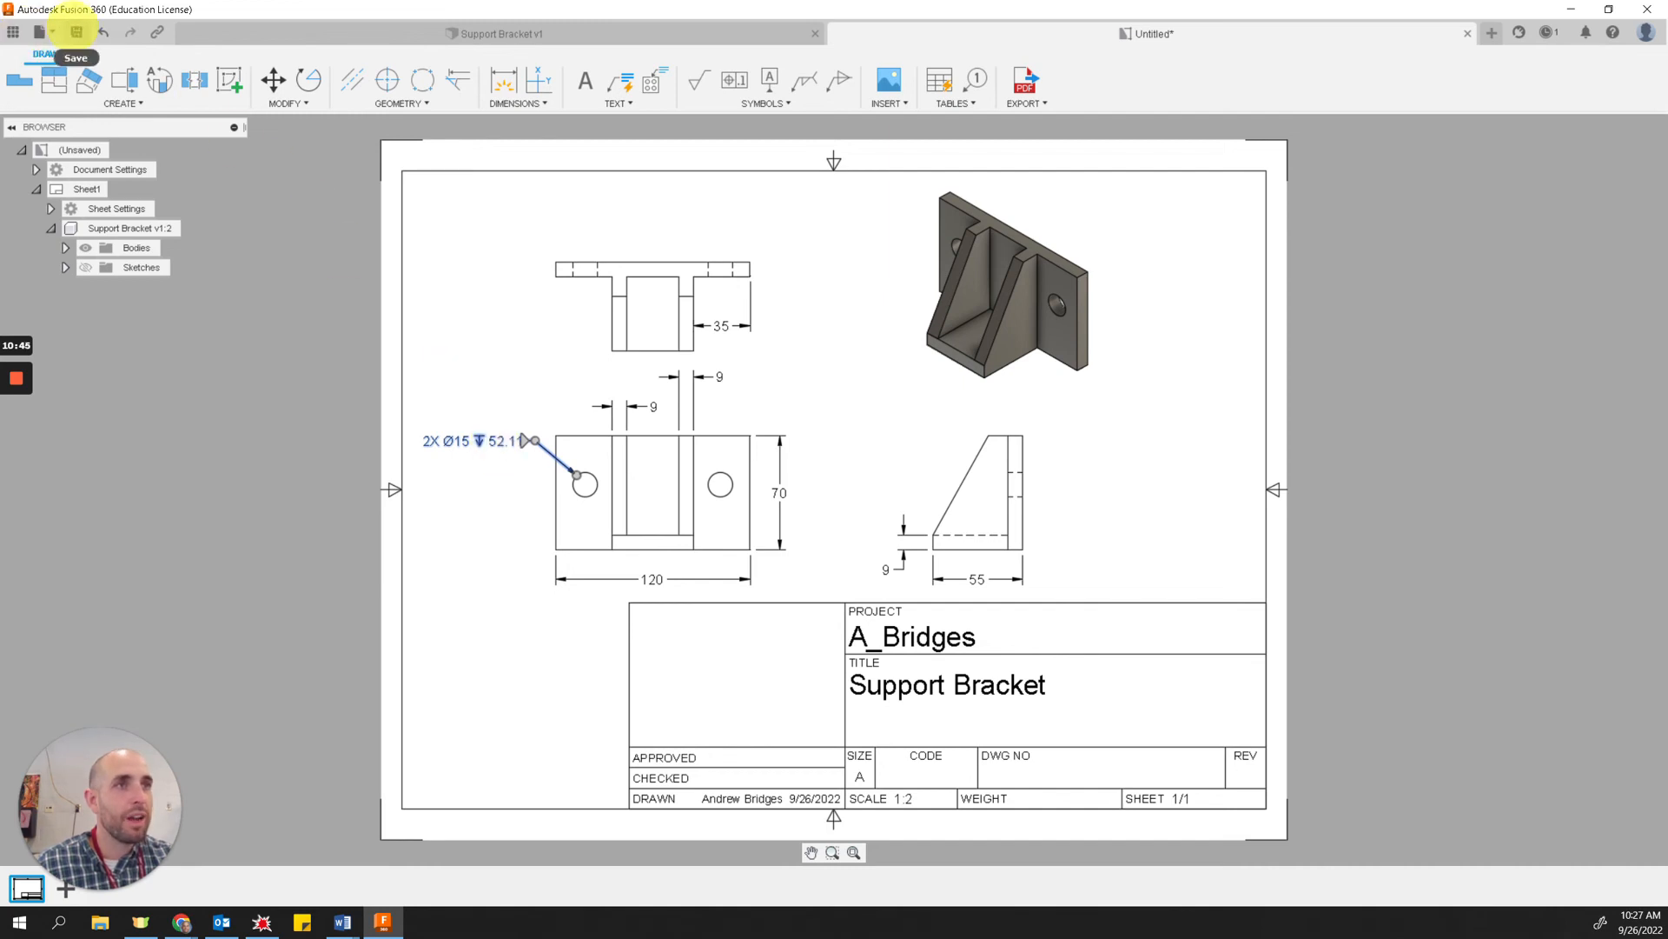
- Save the drawing as Support Bracket Drawing in the project folder
left_click(76, 32)
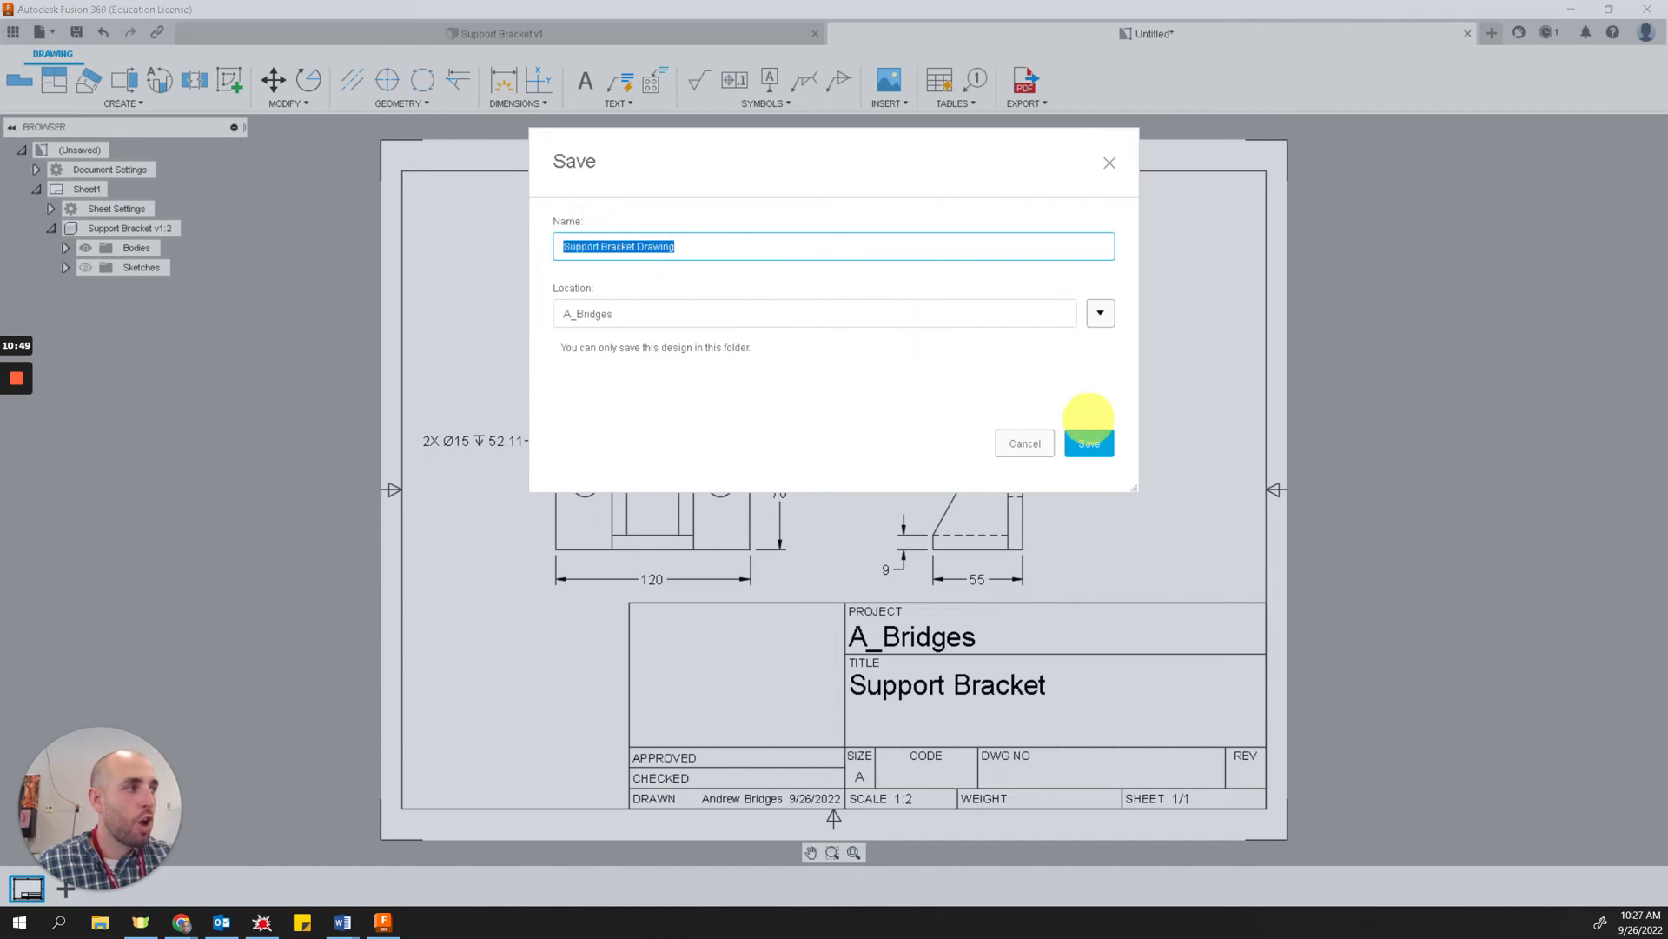
left_click(1090, 442)
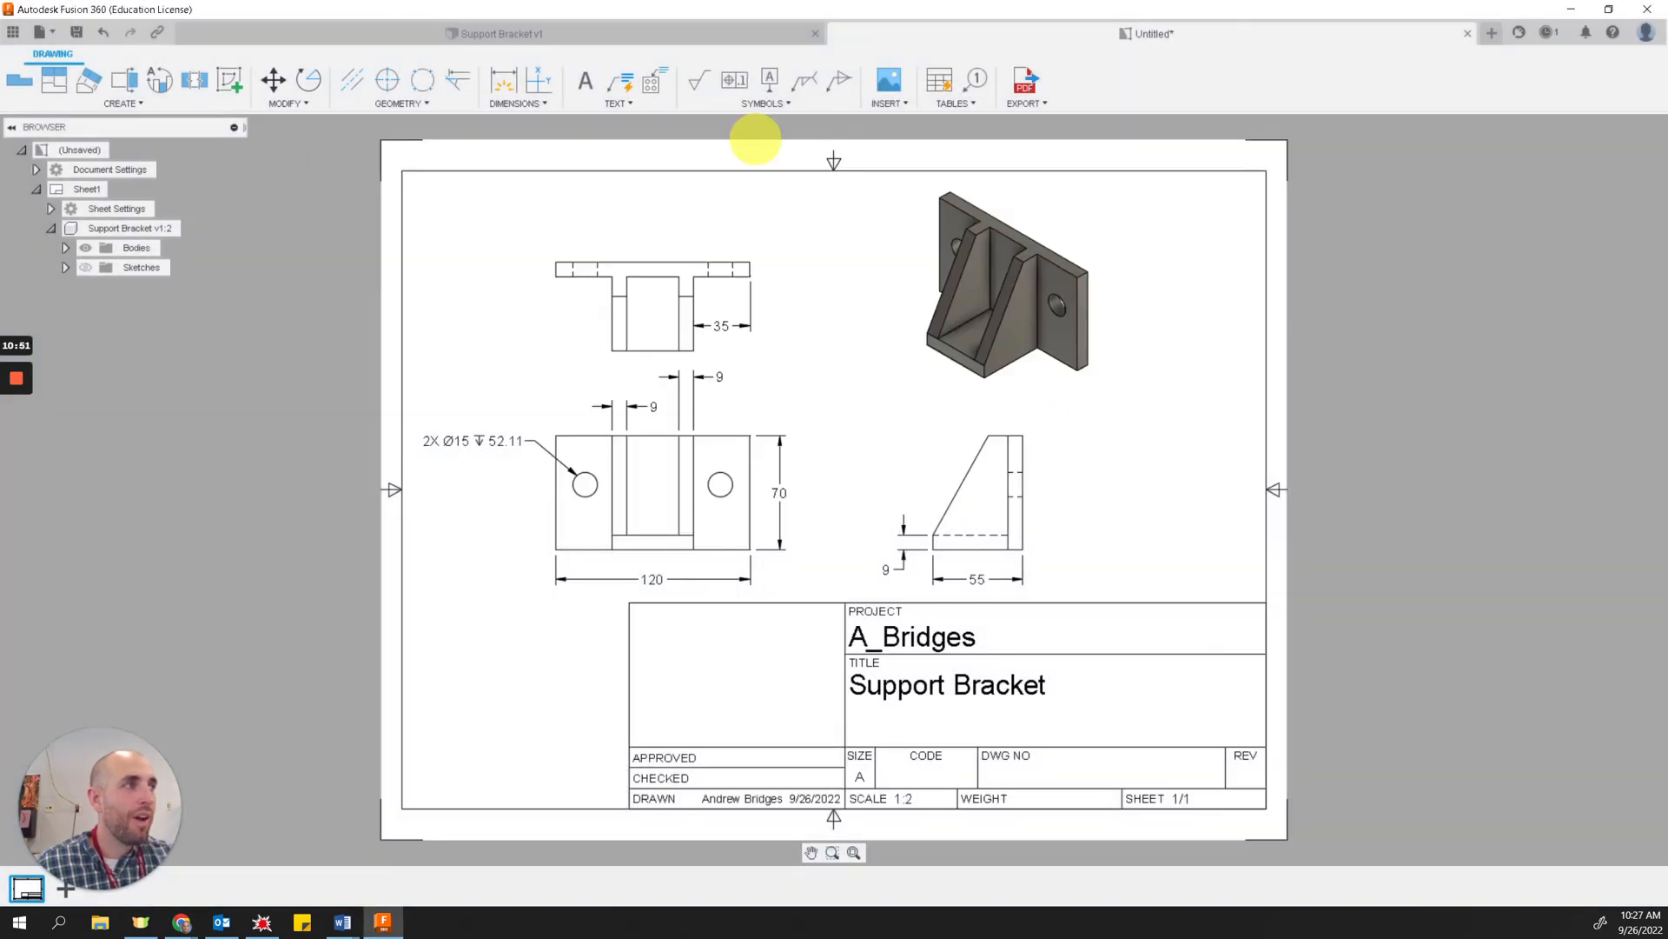
- In the Support Bracket design, edit the hole feature so both holes have their extents set to All
left_click(461, 33)
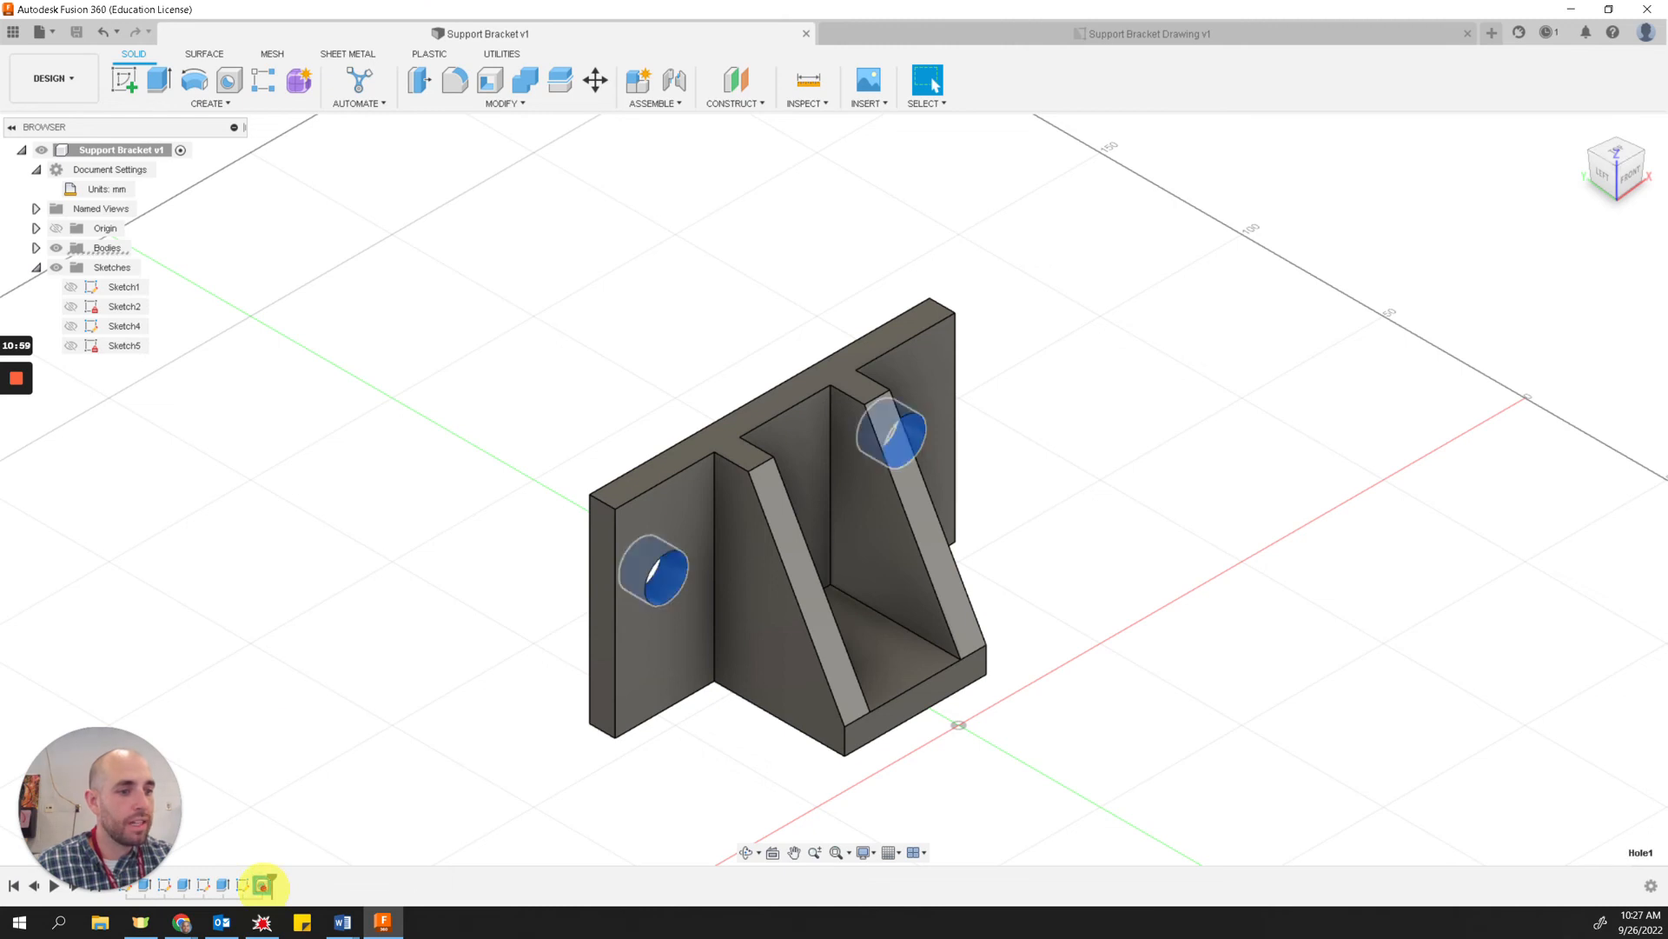
right_click(262, 885)
left_click(302, 741)
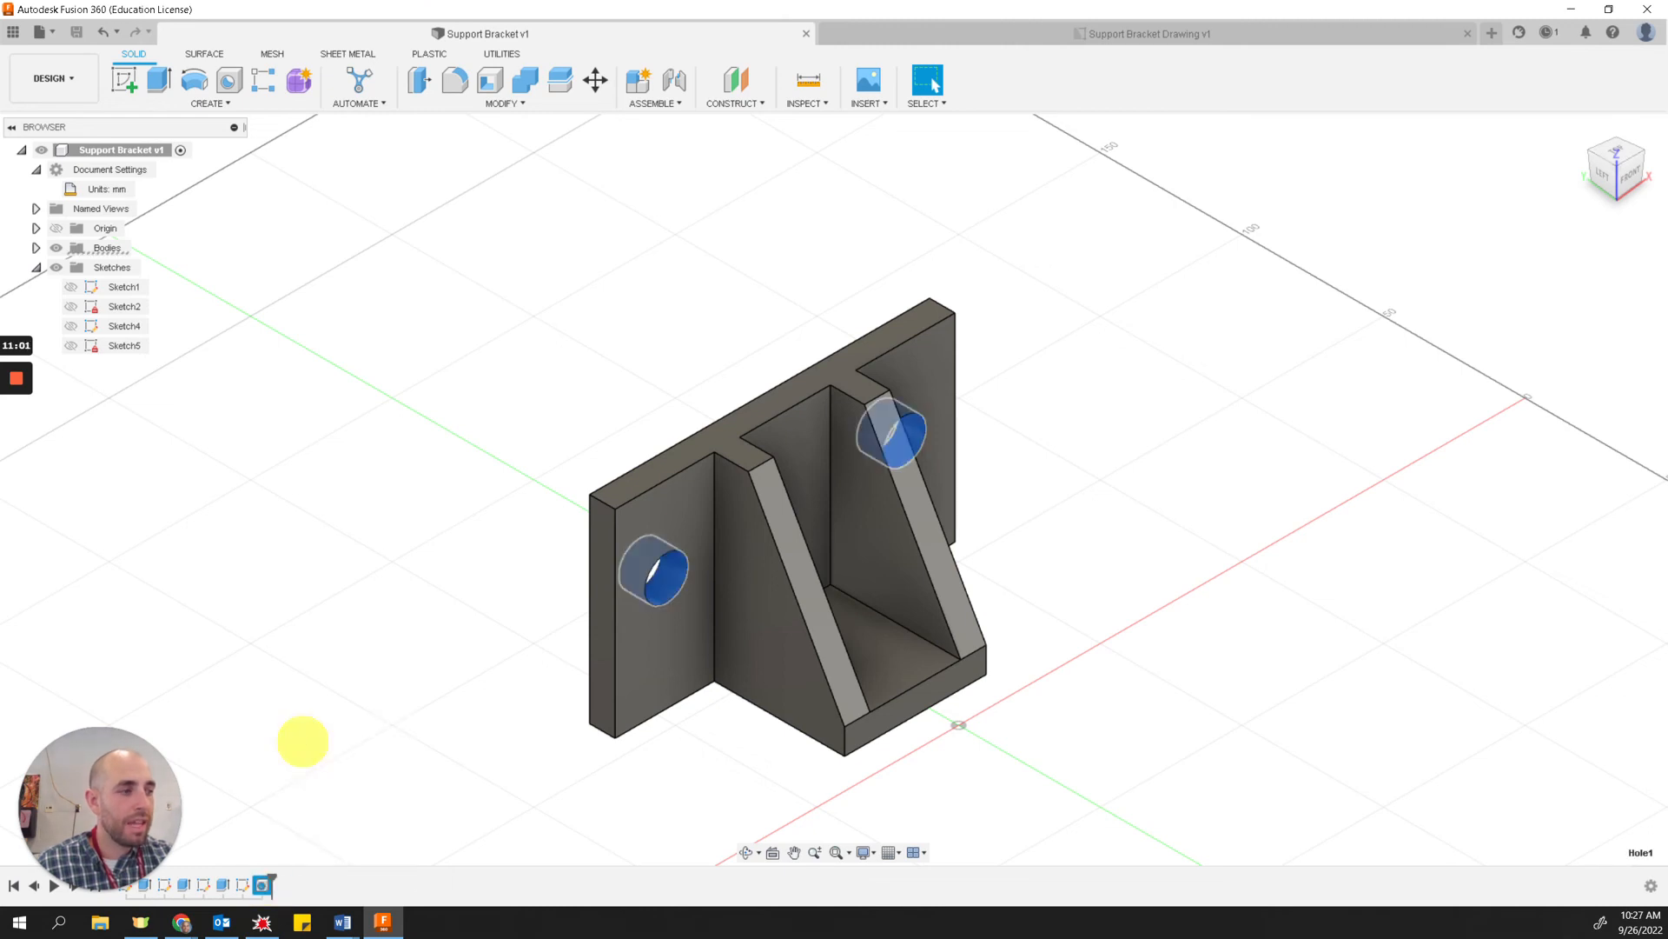
left_click(561, 540)
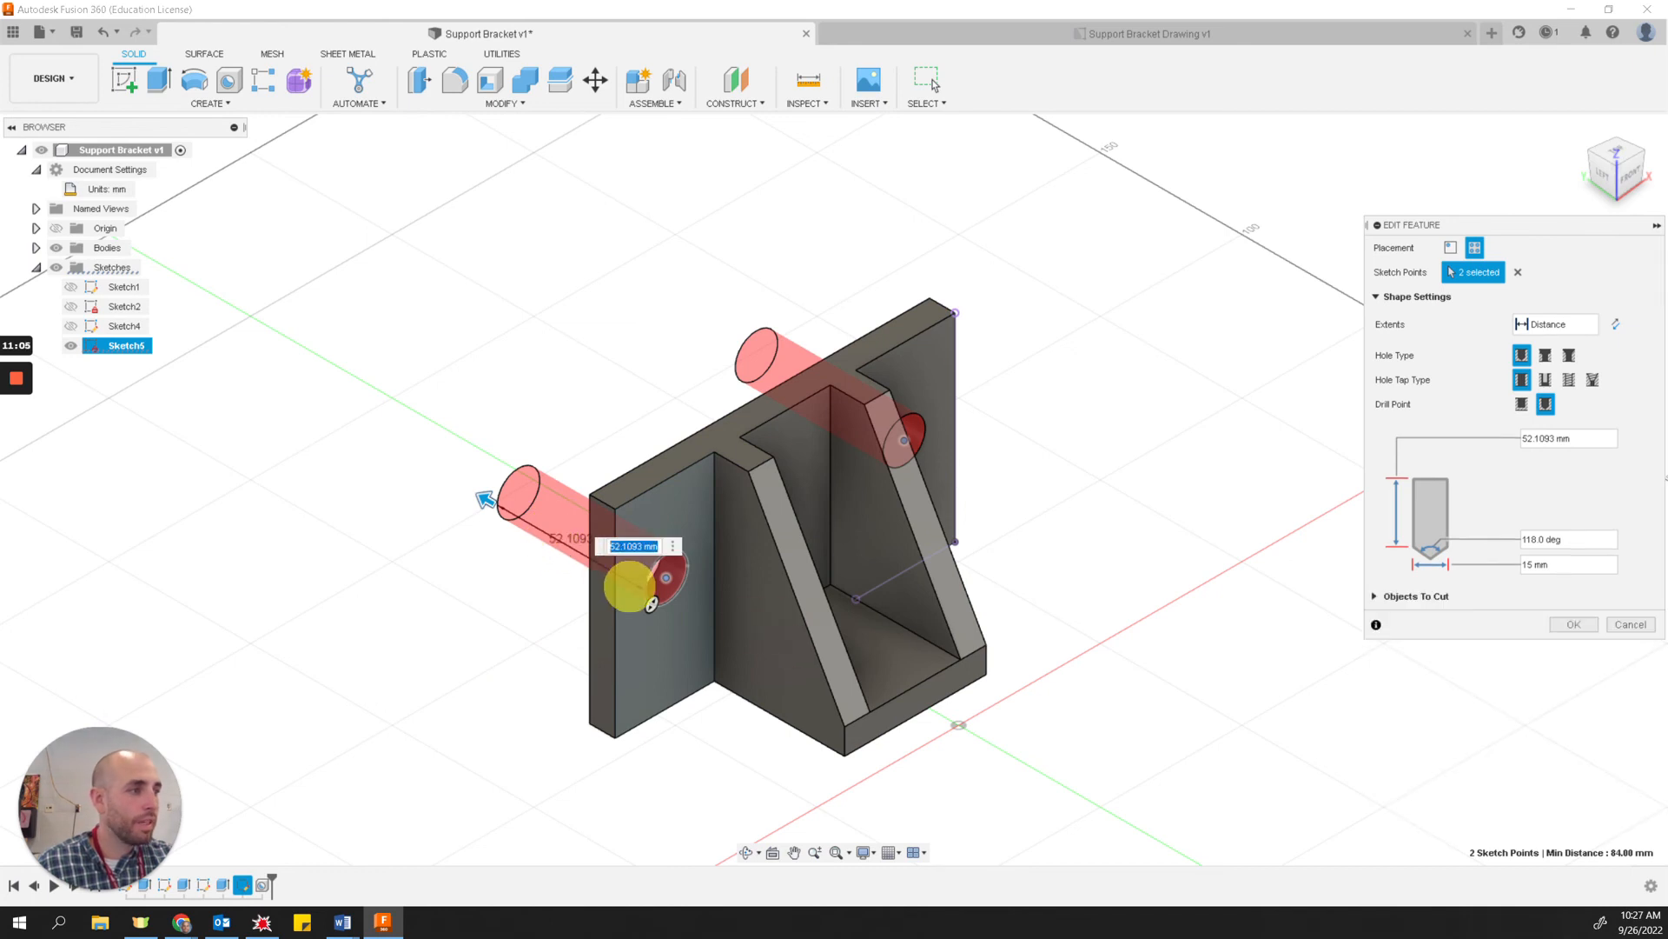
left_click(1532, 323)
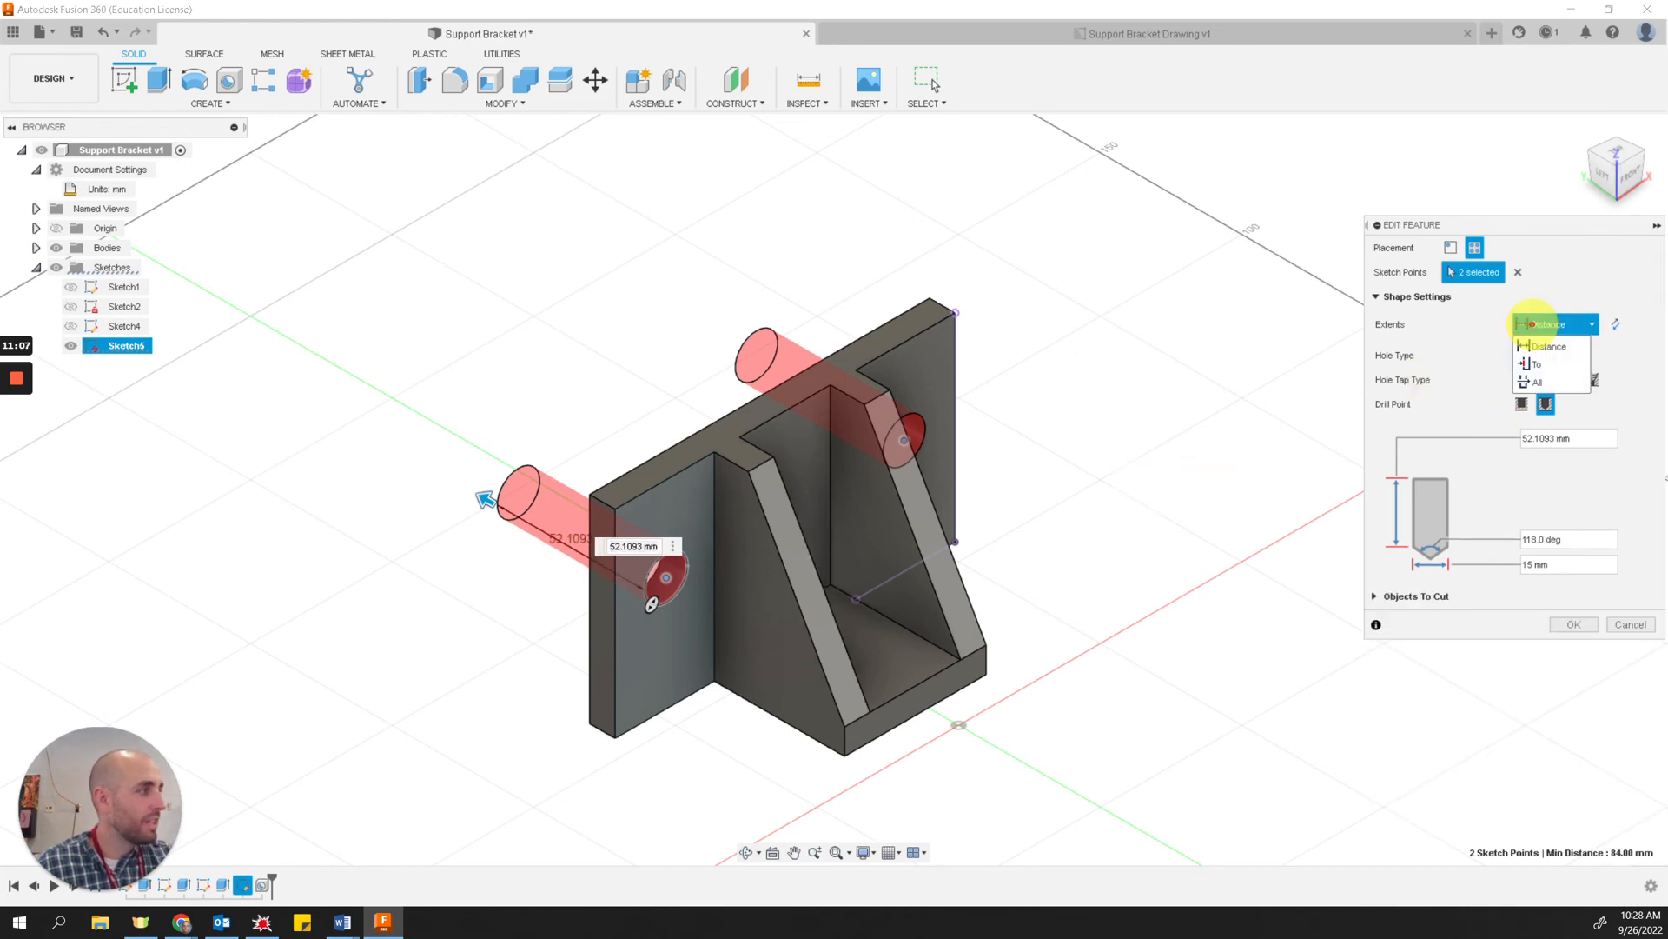
left_click(1543, 381)
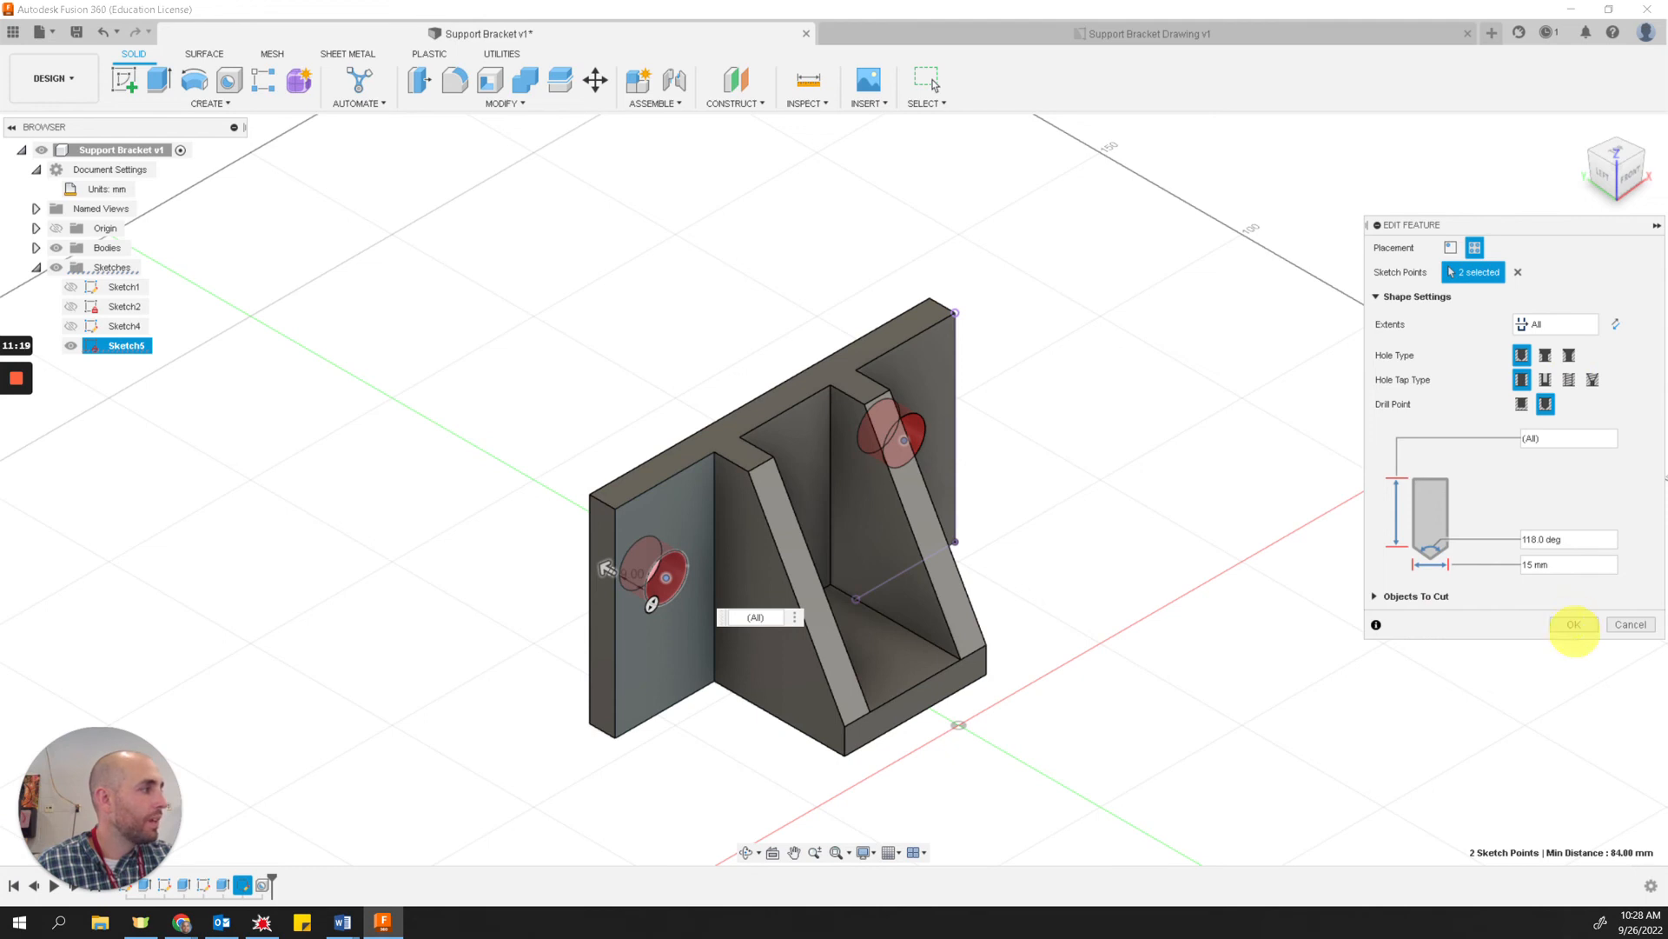
left_click(1573, 625)
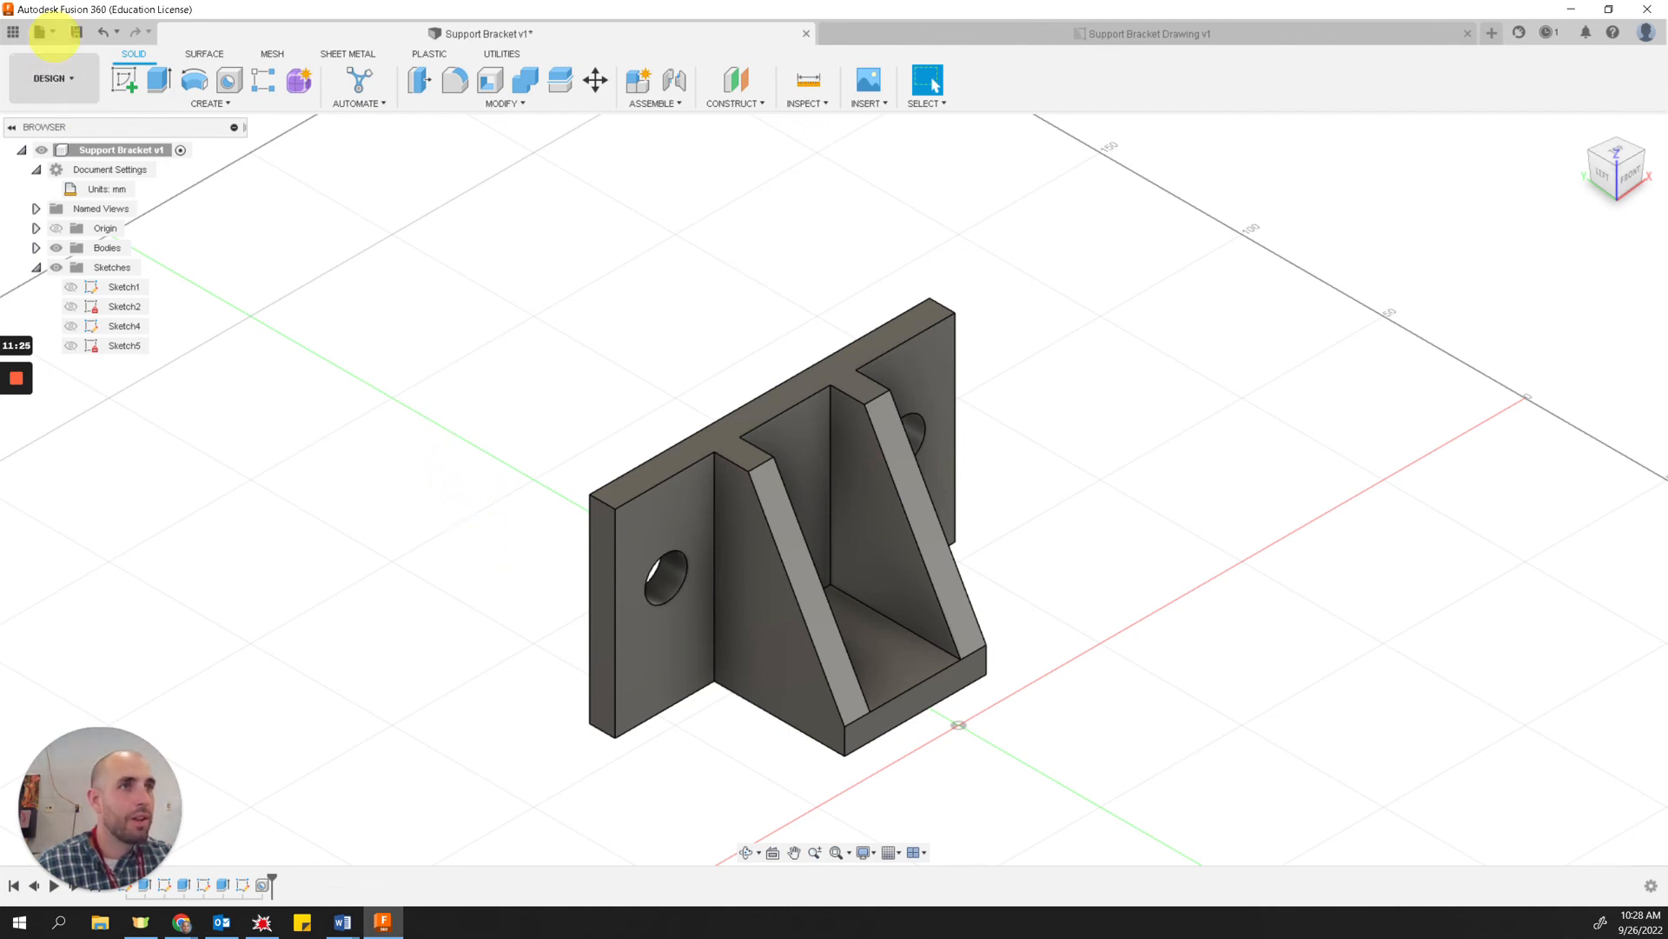
- Save the bracket design as a new version, and update the Support Bracket drawing to that latest version
left_click(76, 32)
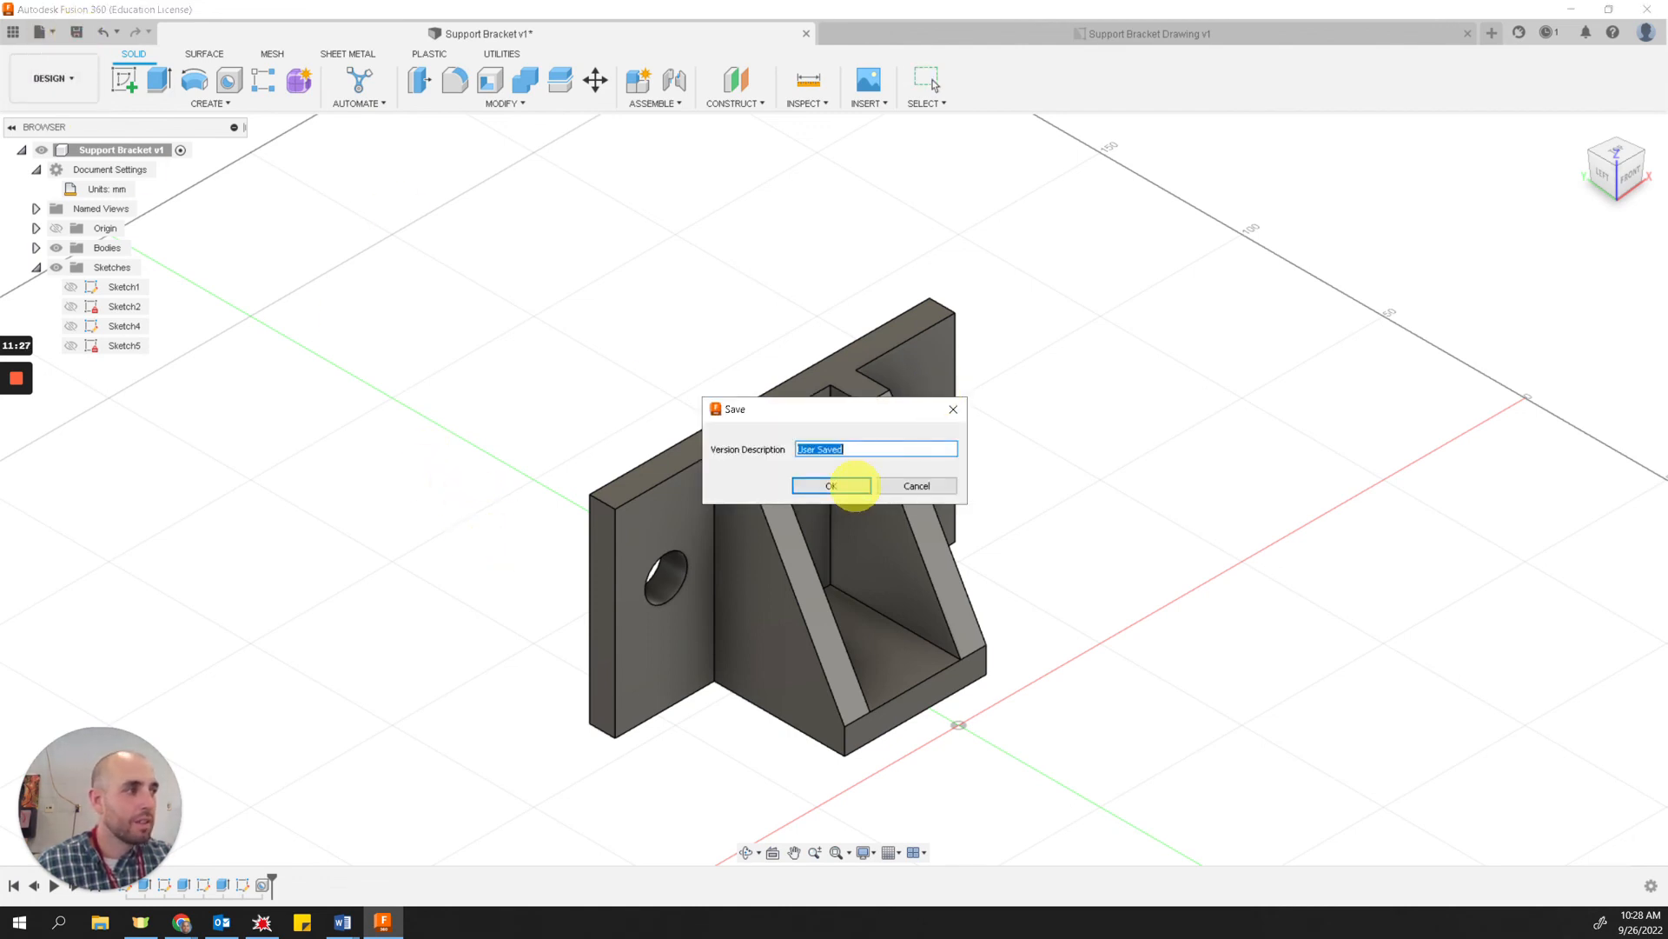
left_click(821, 483)
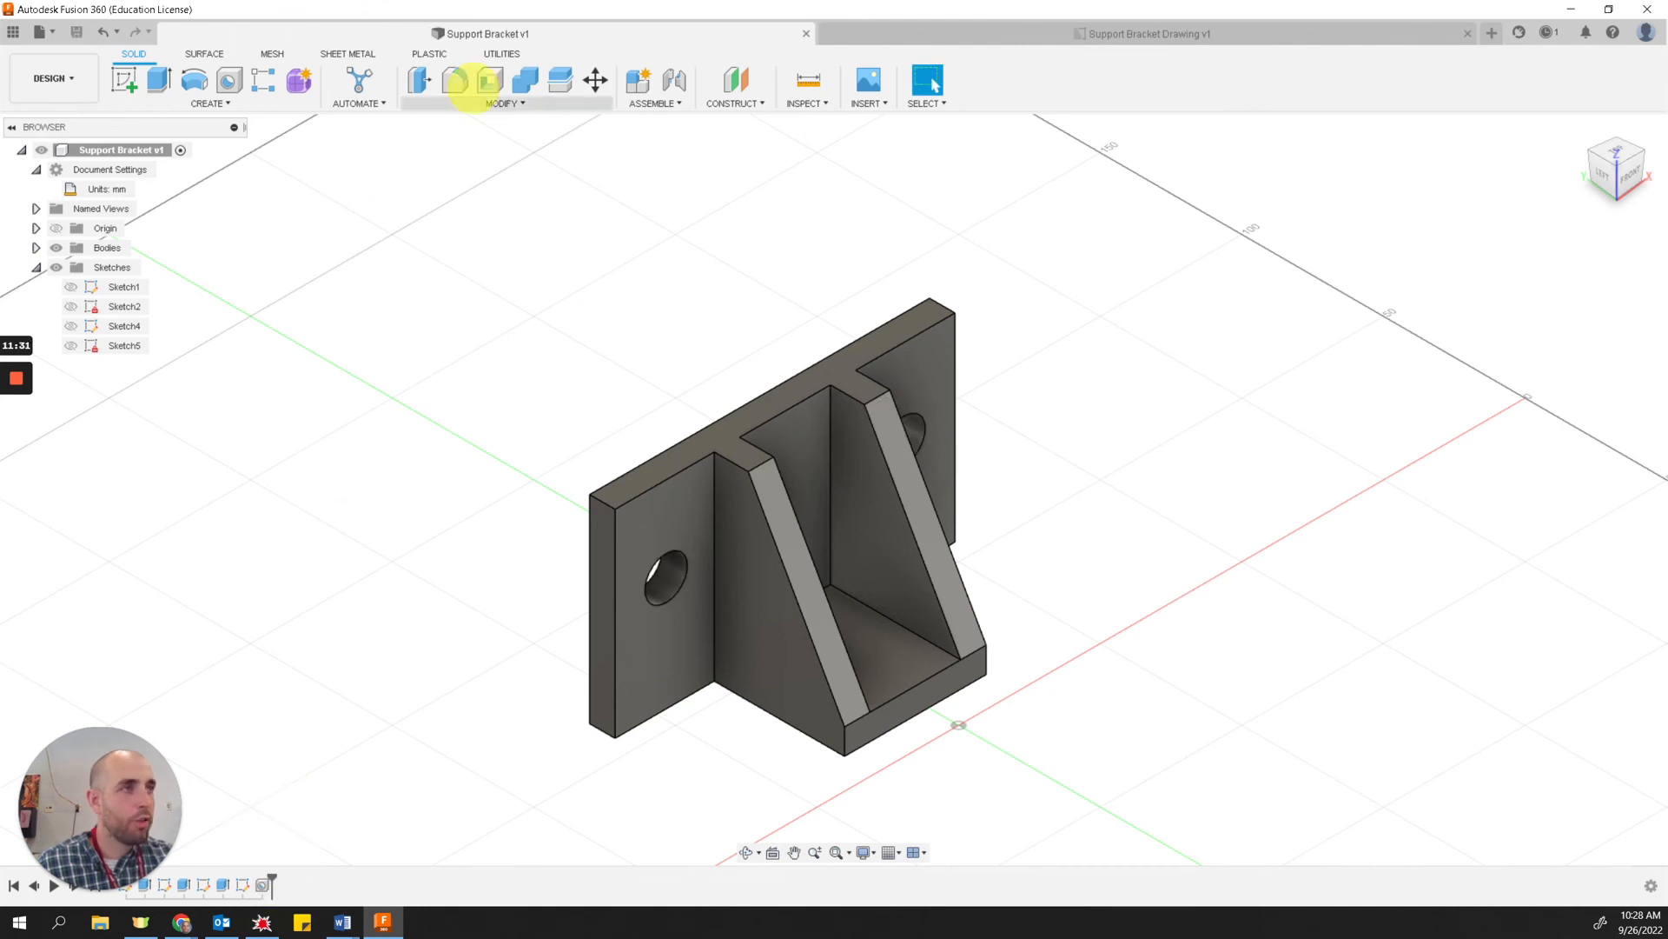
left_click(1022, 35)
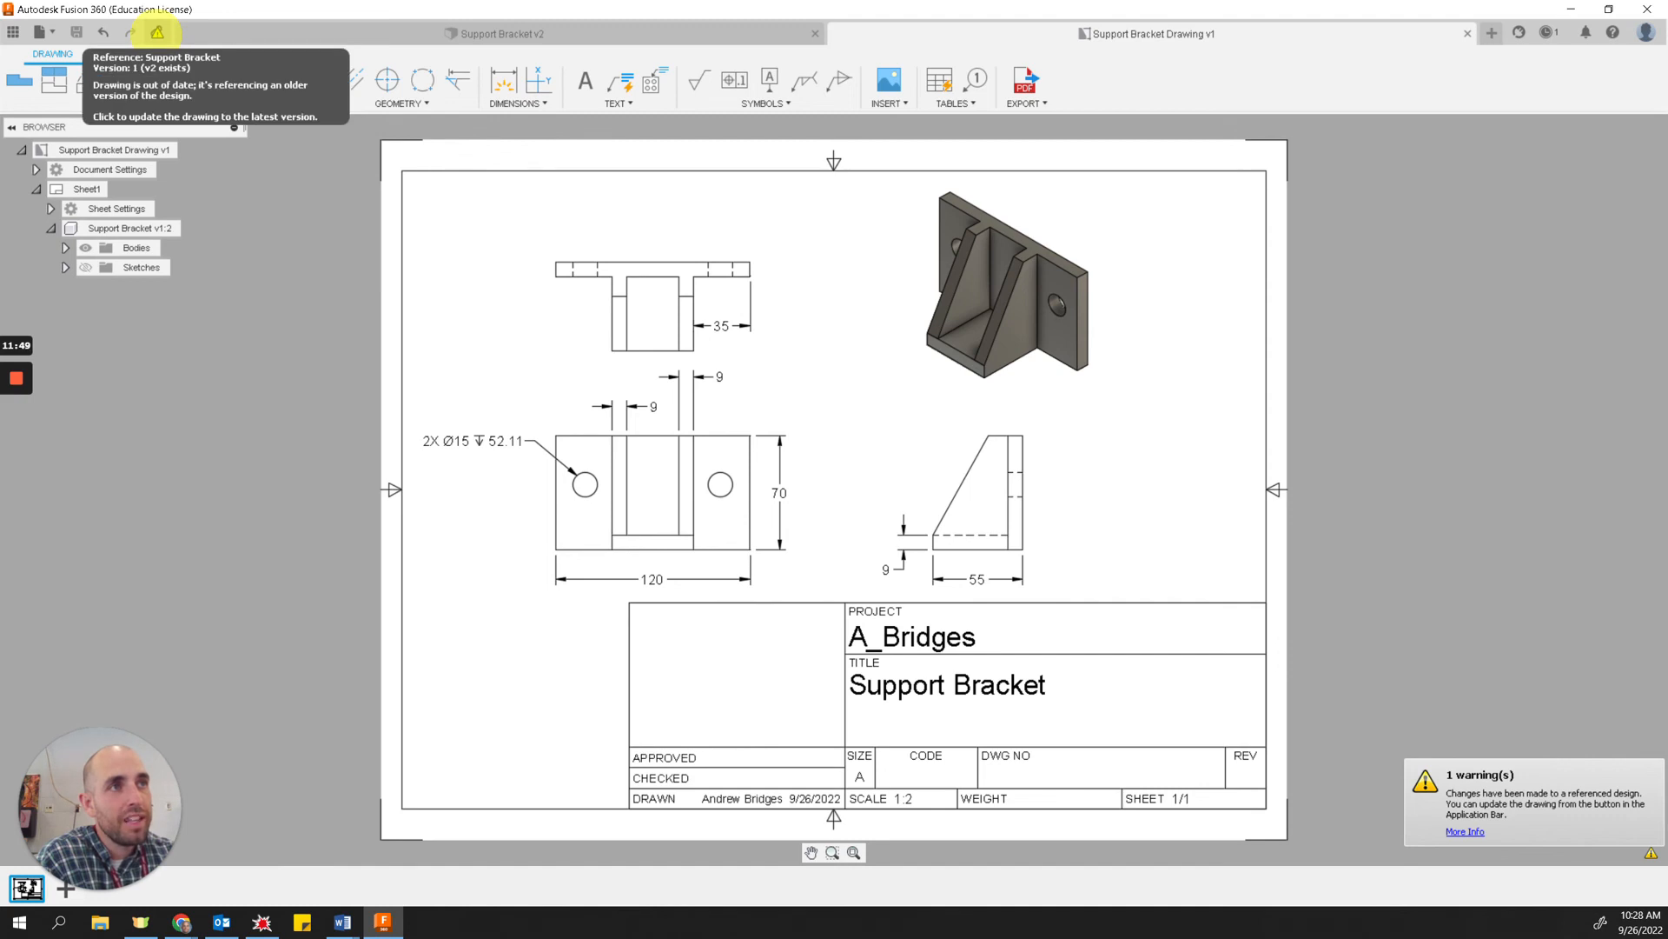
left_click(157, 32)
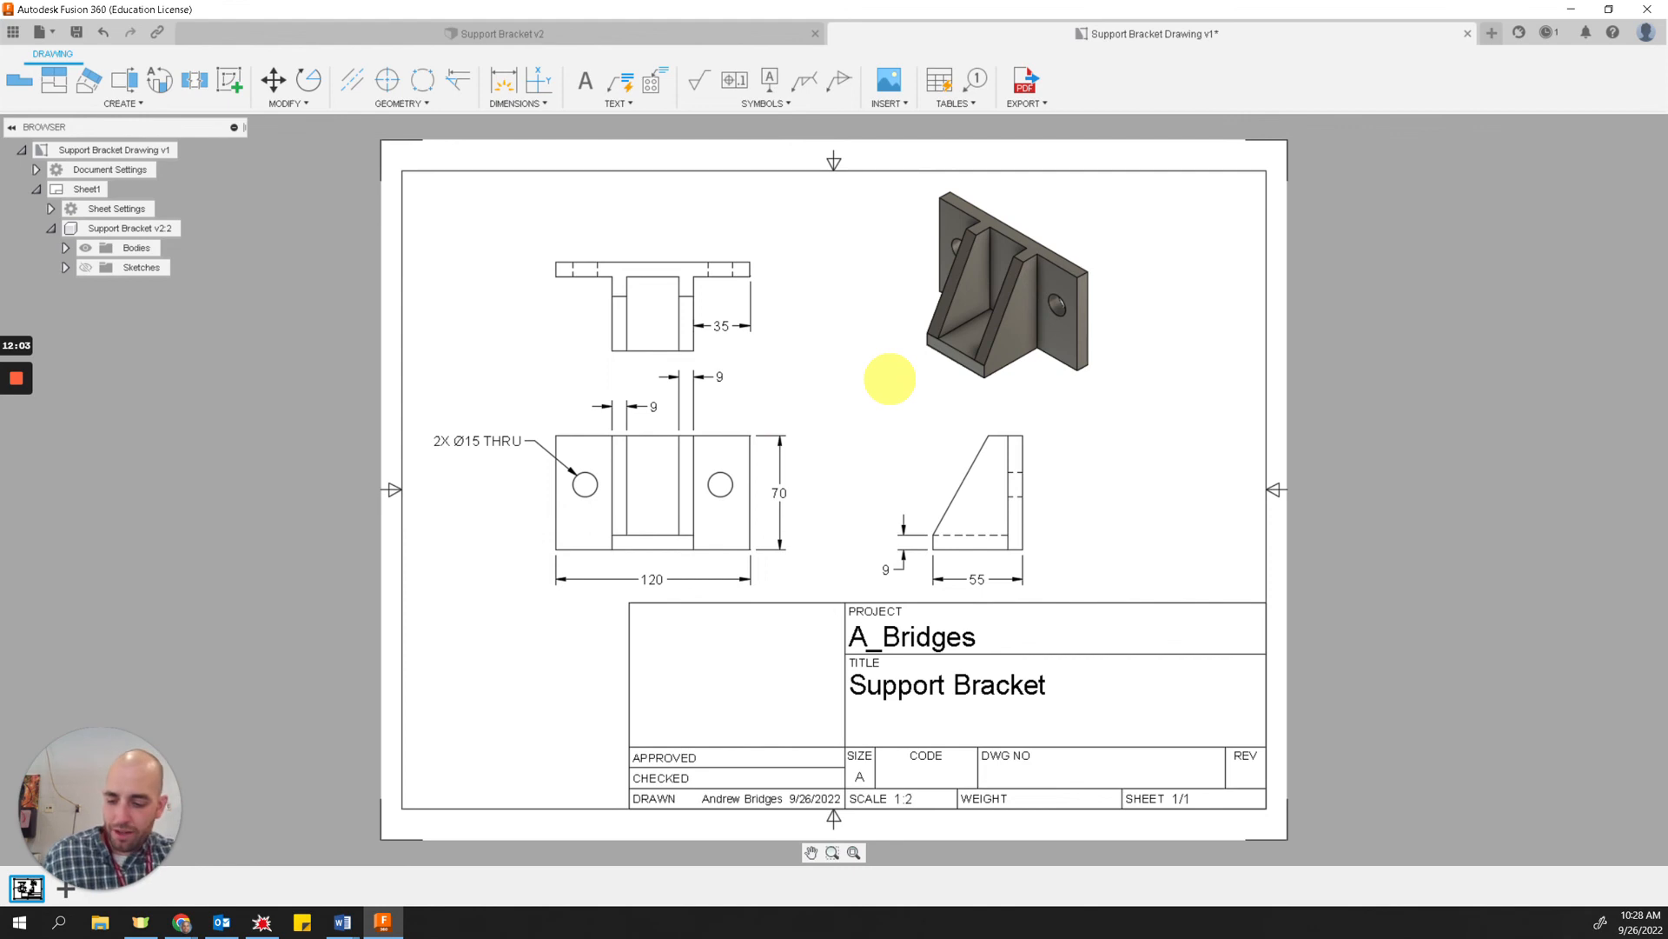
- Check the support bracket exercise PDF in Chrome, and add center marks to both holes in the Fusion 360 drawing's front view
key("alt+Tab")
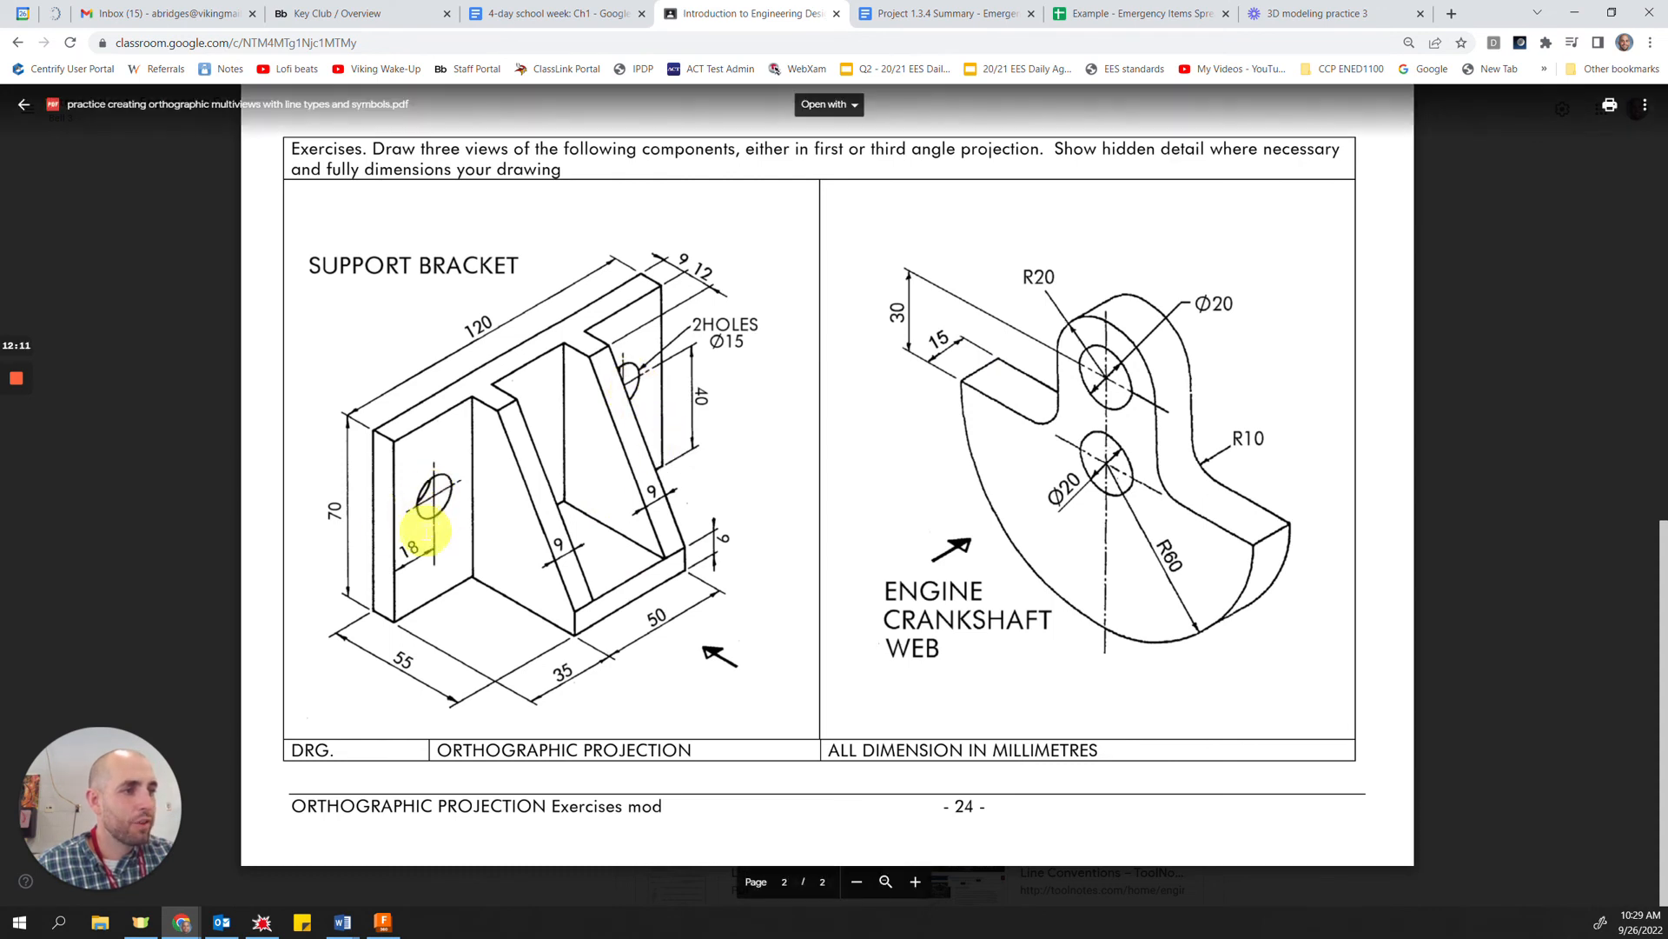
key("alt+Tab")
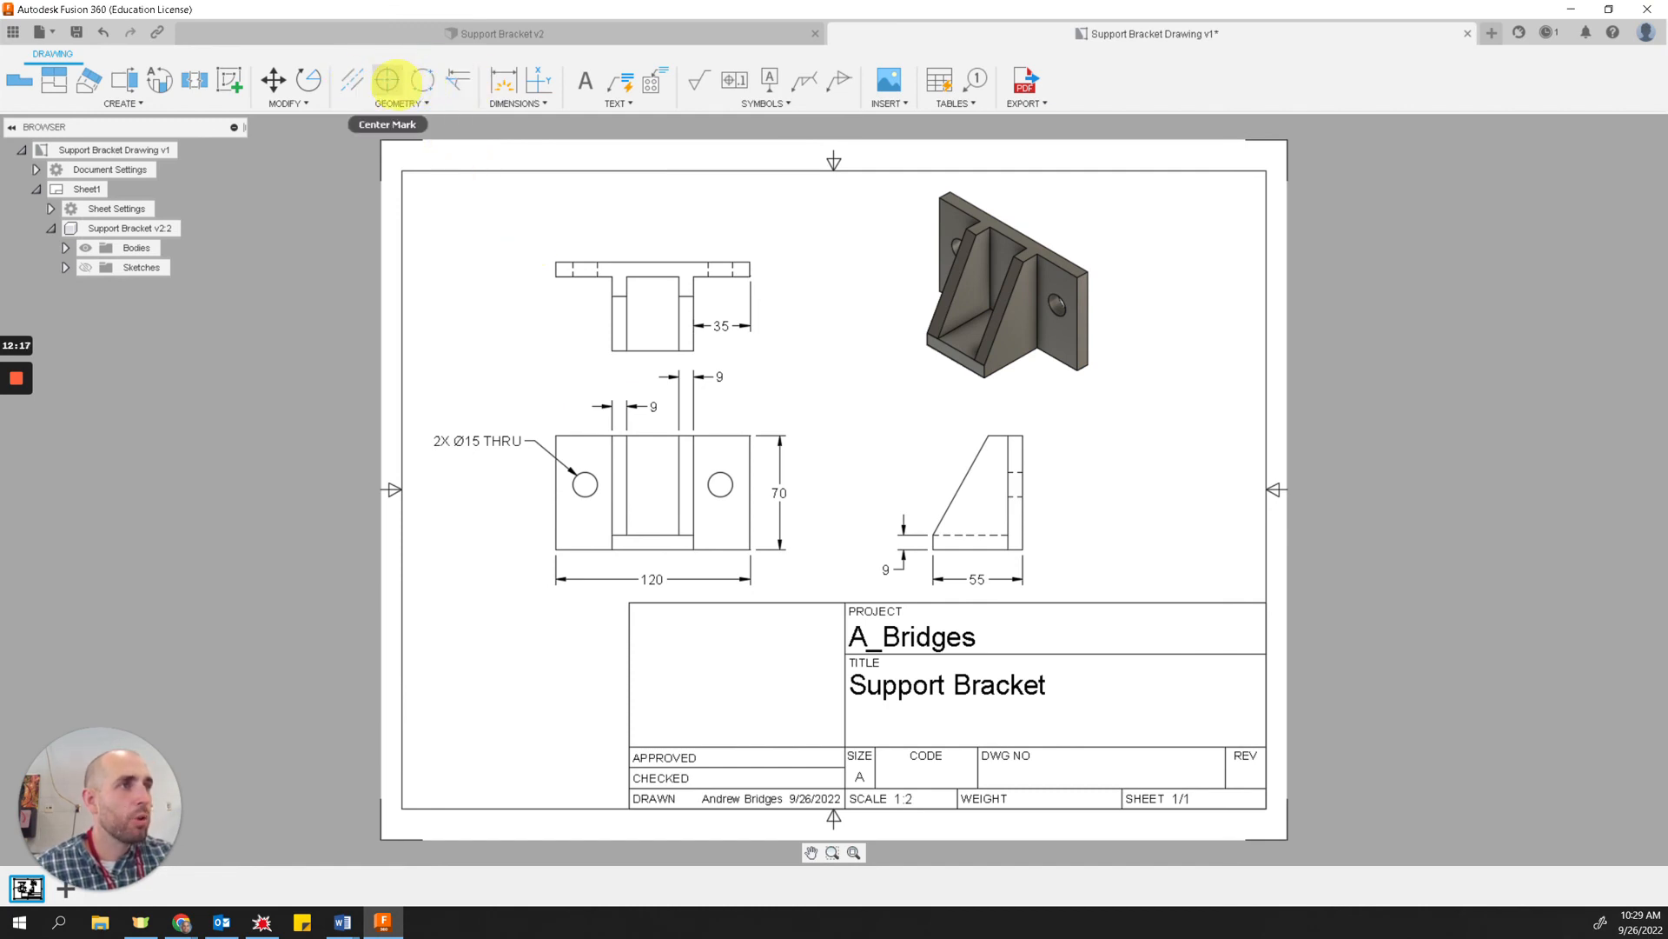
left_click(387, 79)
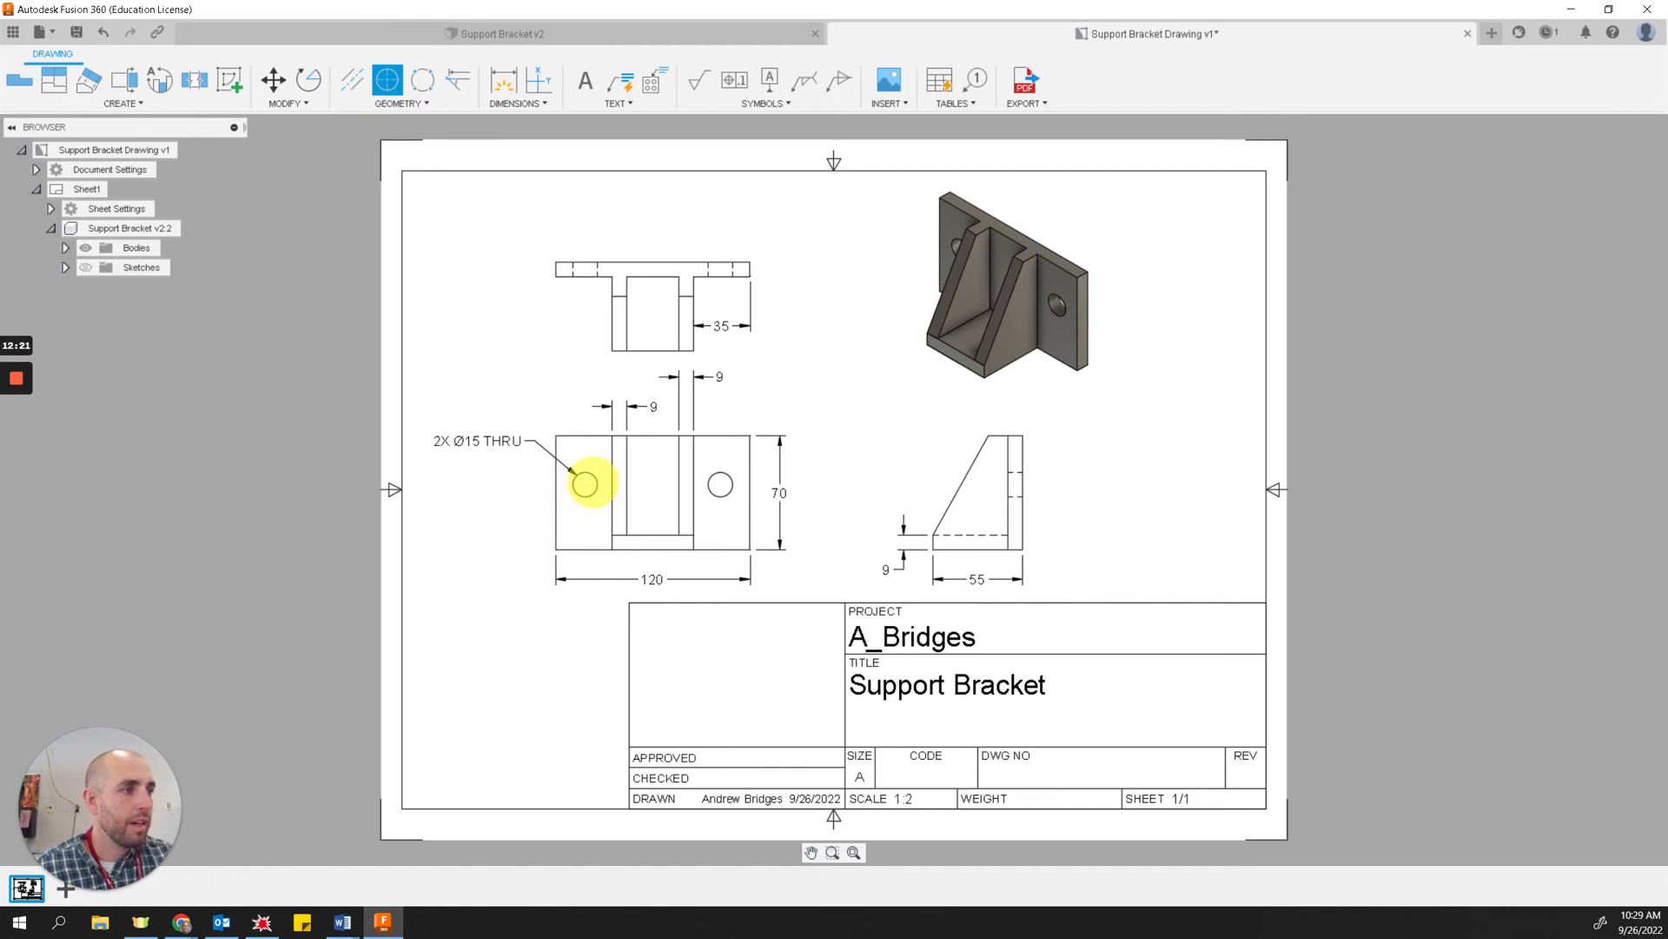
scroll(585, 483, "up", 2)
left_click(579, 483)
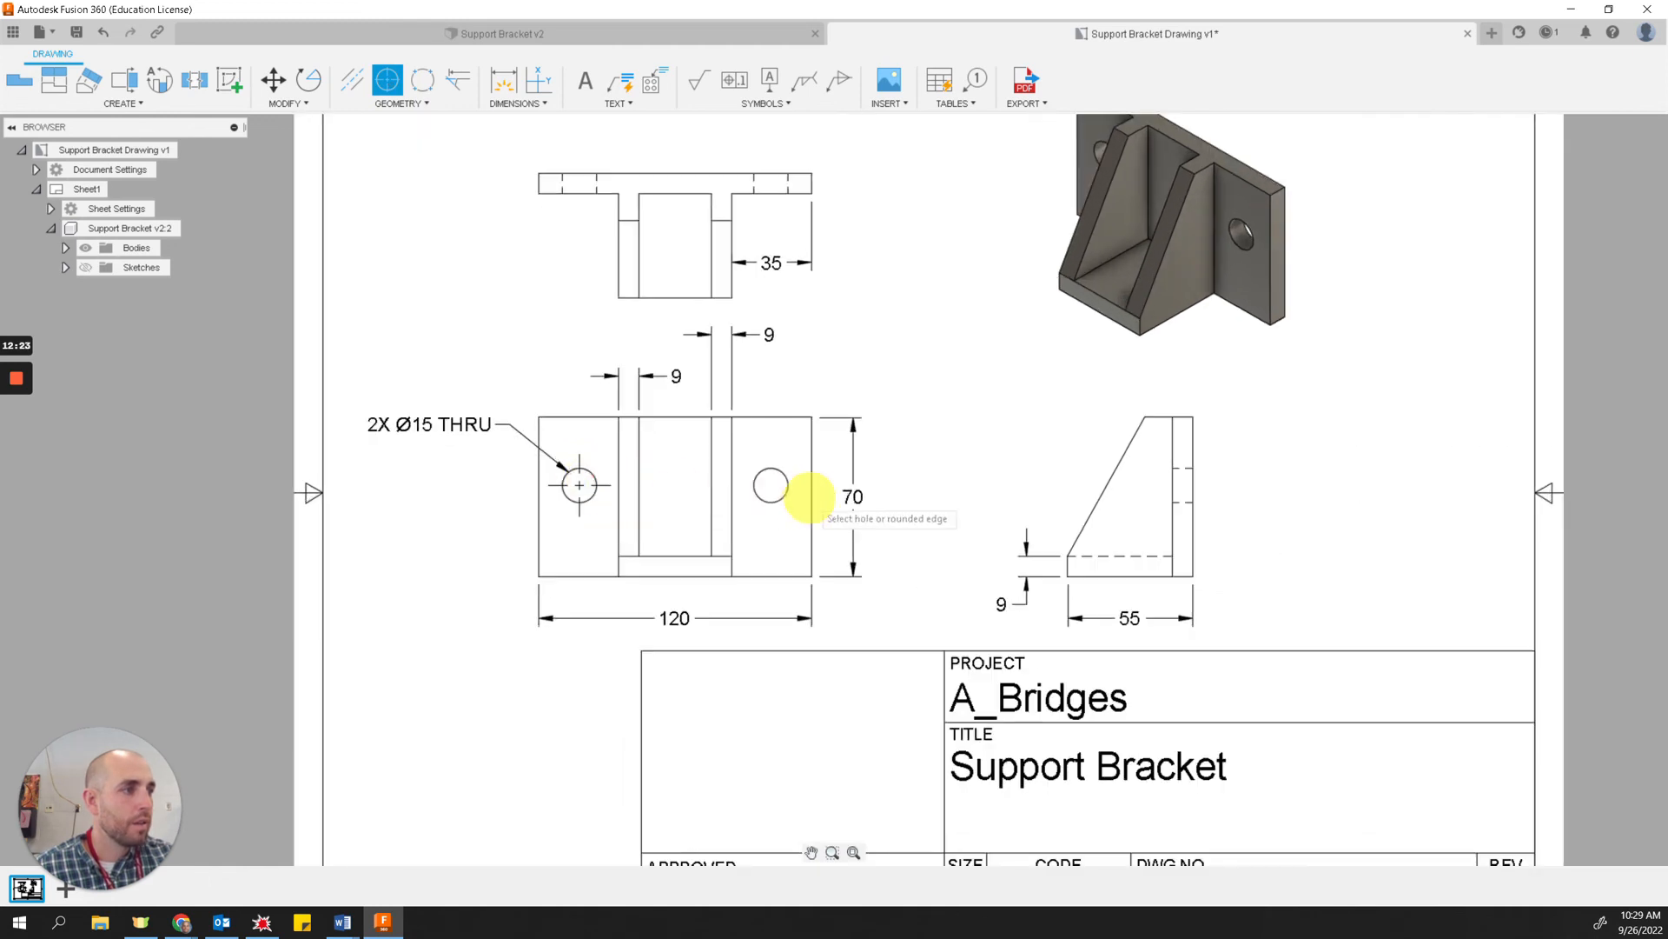
left_click(780, 477)
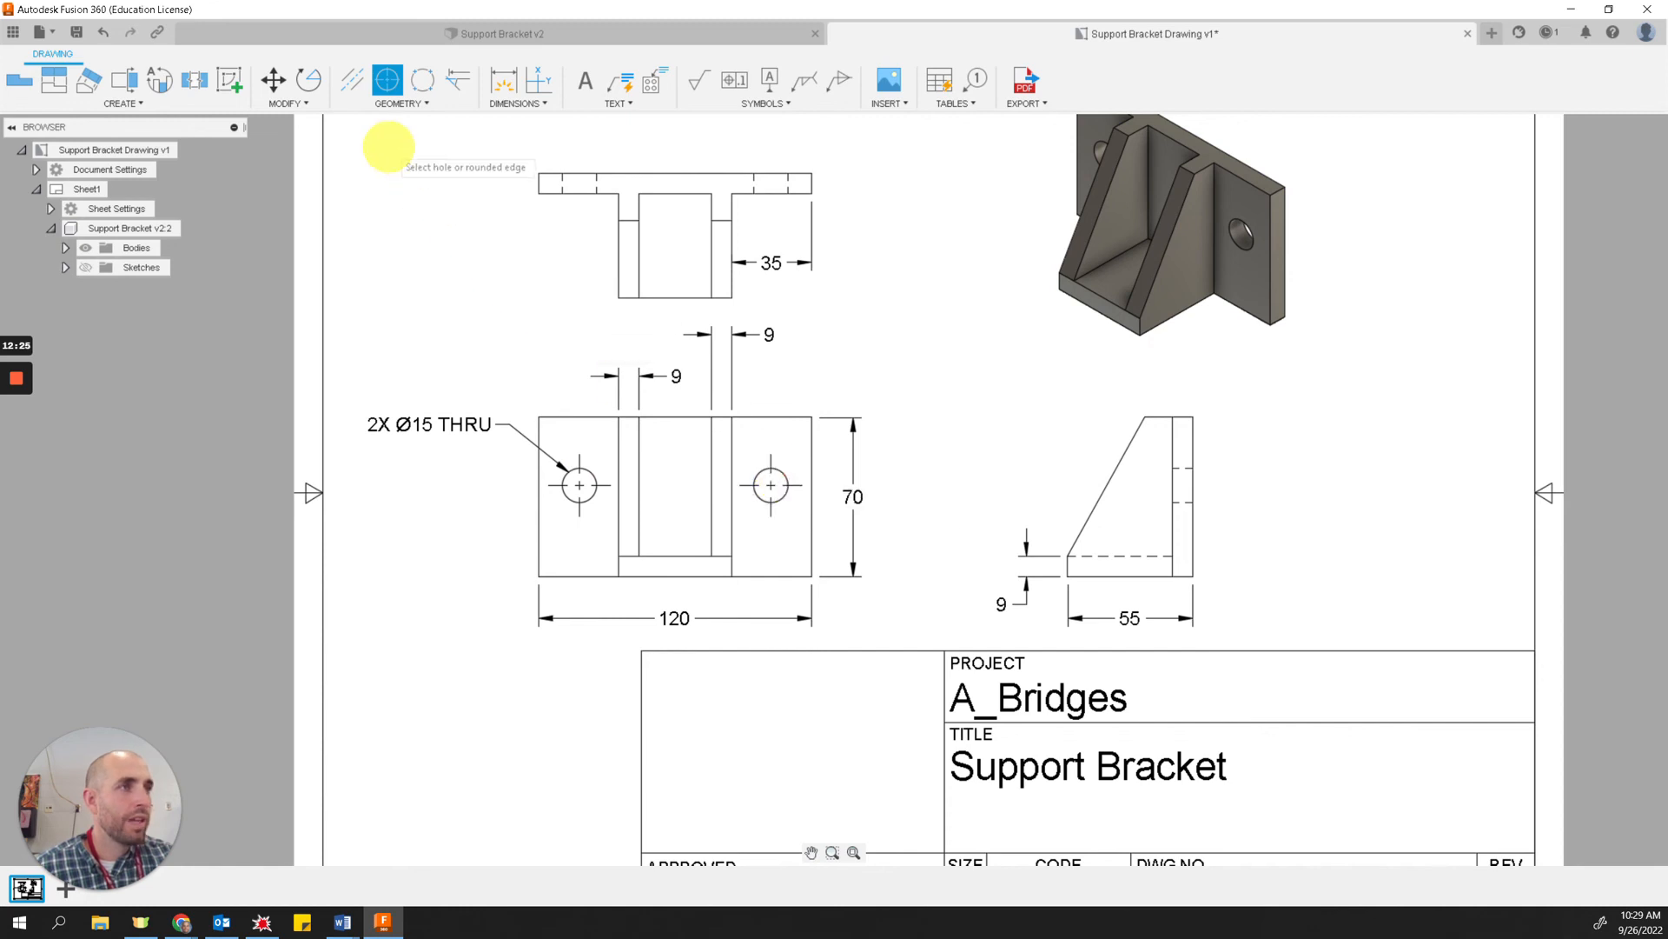
- Add centerlines between the hidden edges of both holes in the top view
scroll(388, 142, "down", 4)
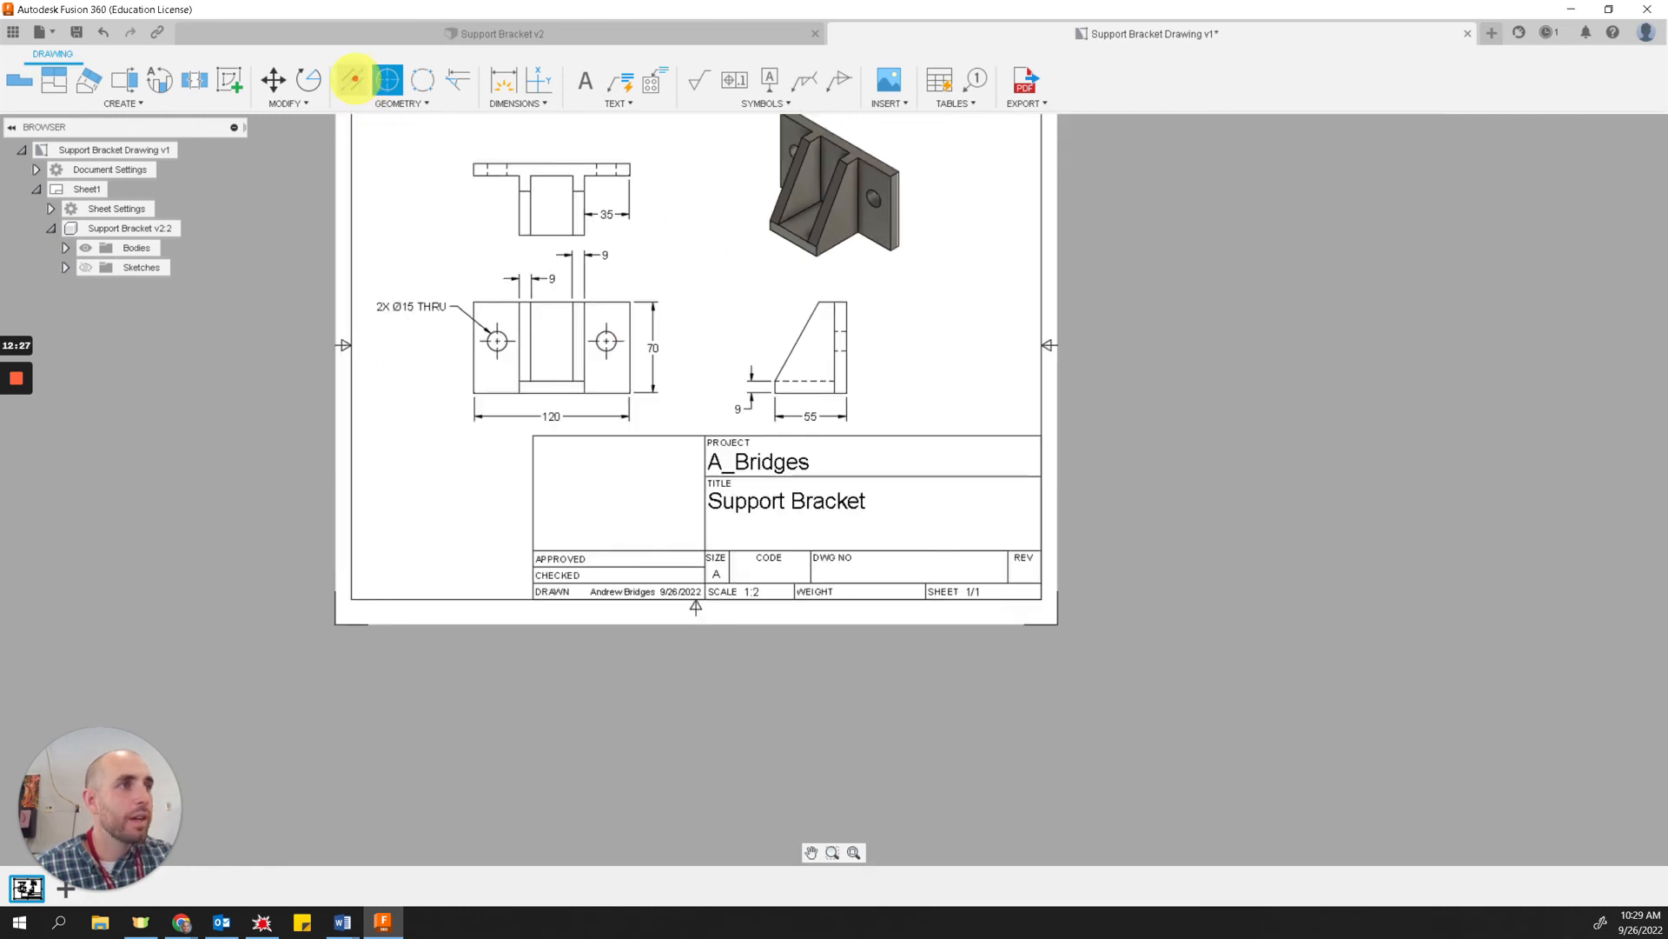
left_click(352, 80)
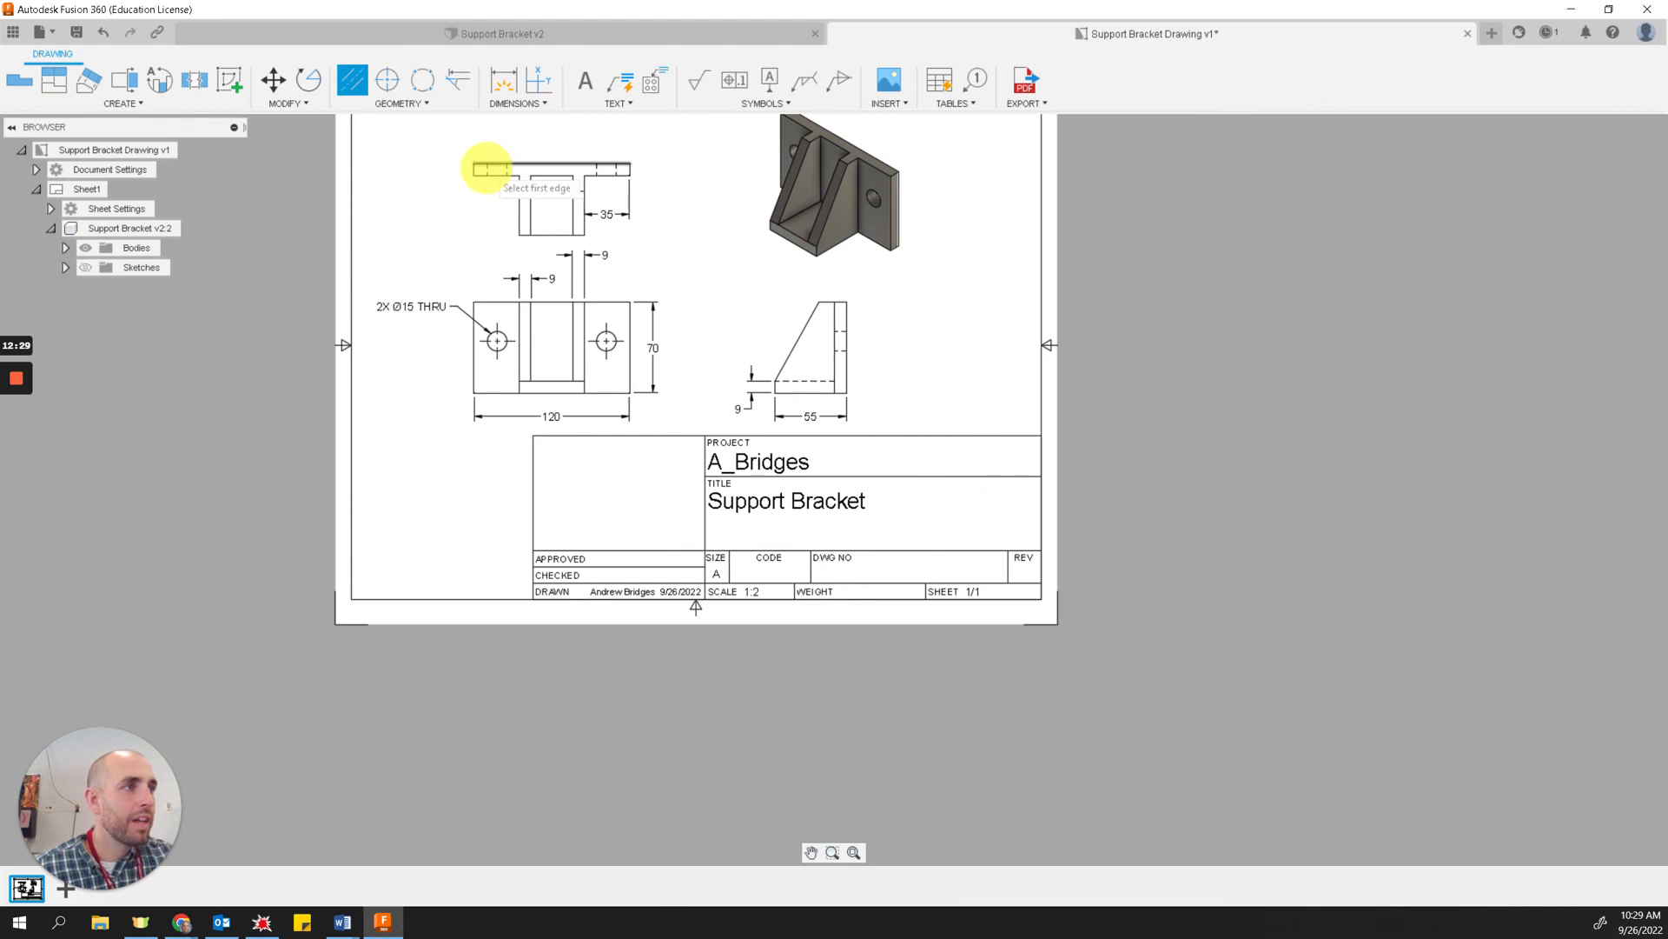
scroll(488, 167, "up", 2)
left_click(512, 167)
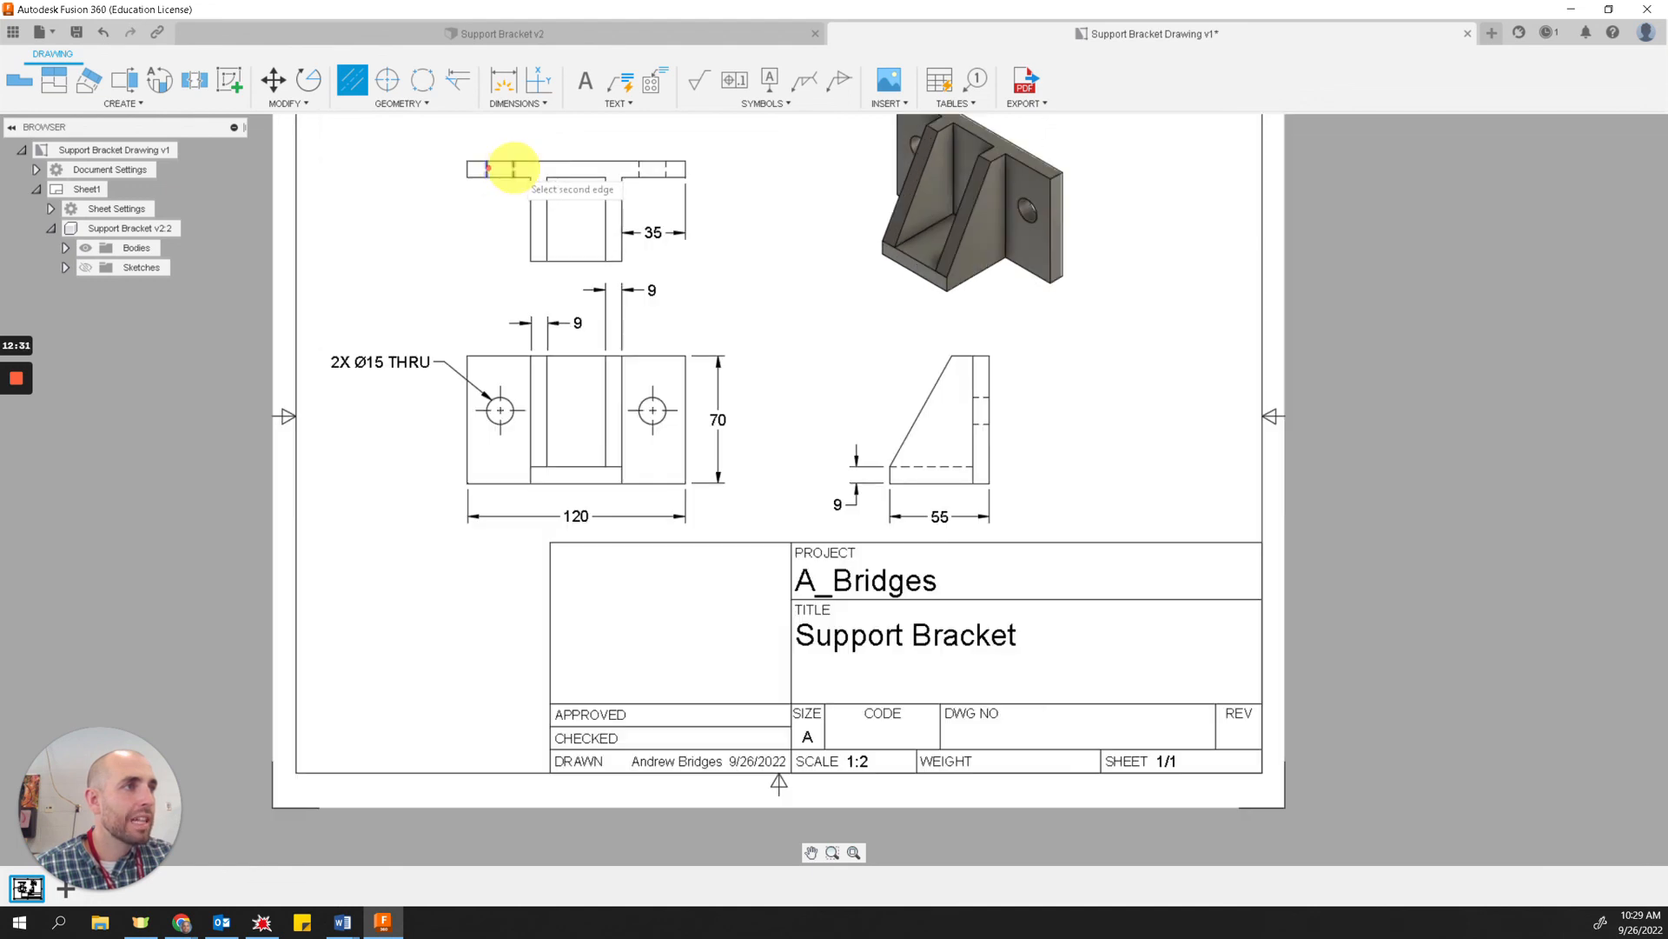
left_click(637, 167)
left_click(664, 167)
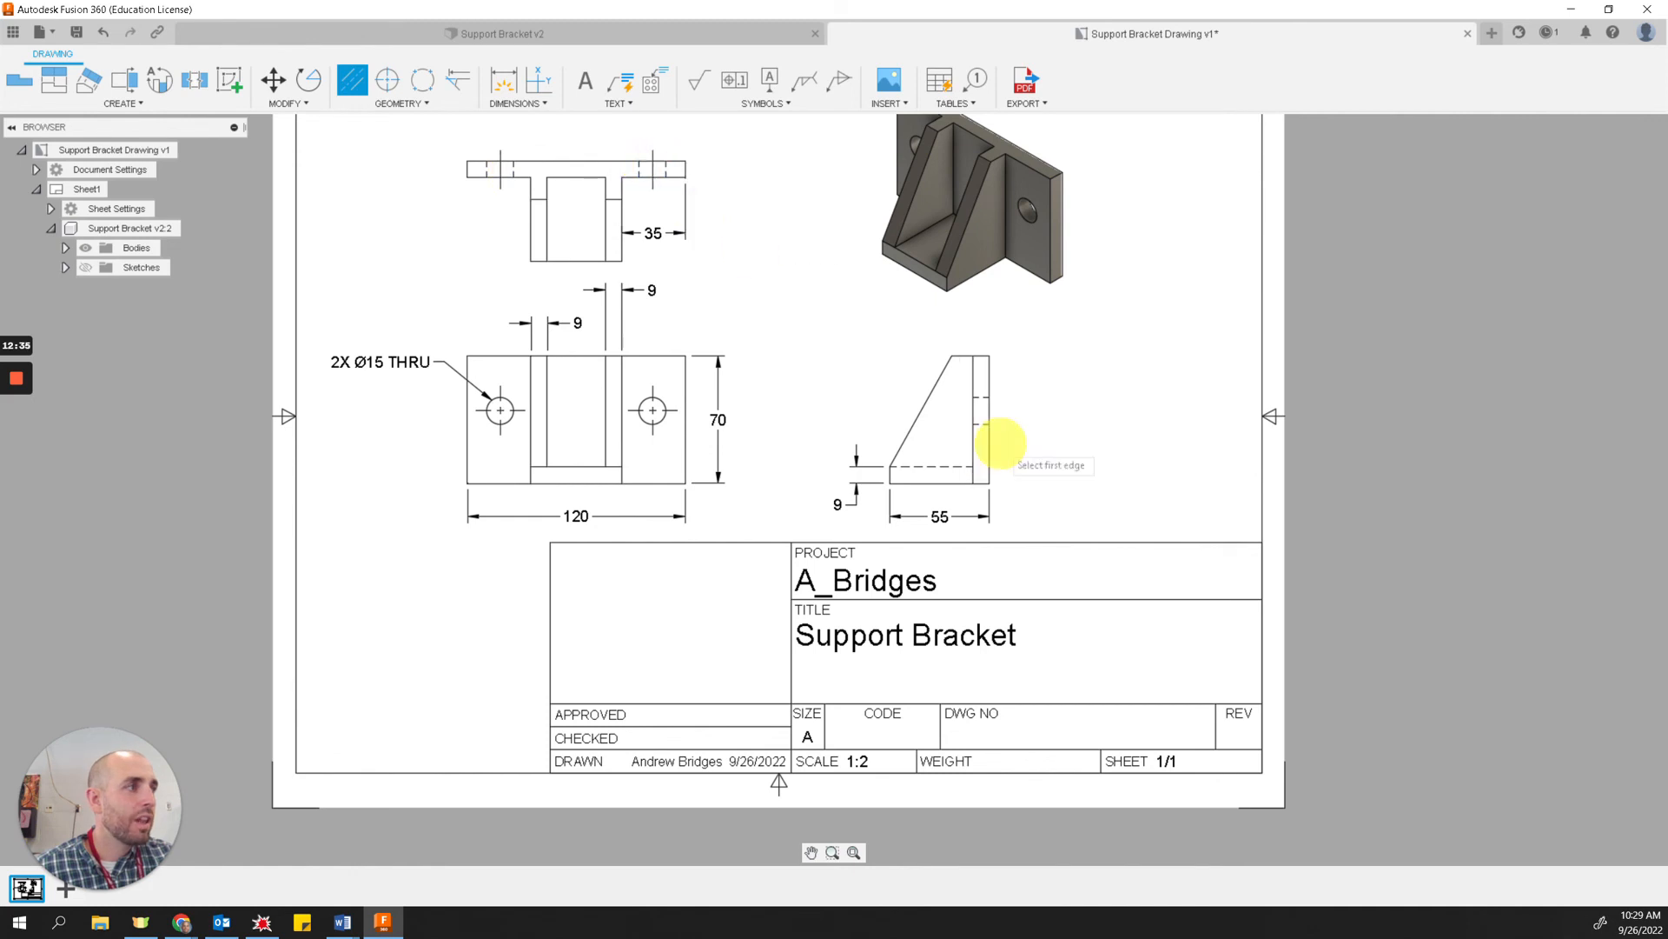
- Add a centerline between the hidden hole edges in the side view and lengthen both of its ends
left_click(982, 423)
key("Escape")
left_click(985, 410)
left_click(999, 411)
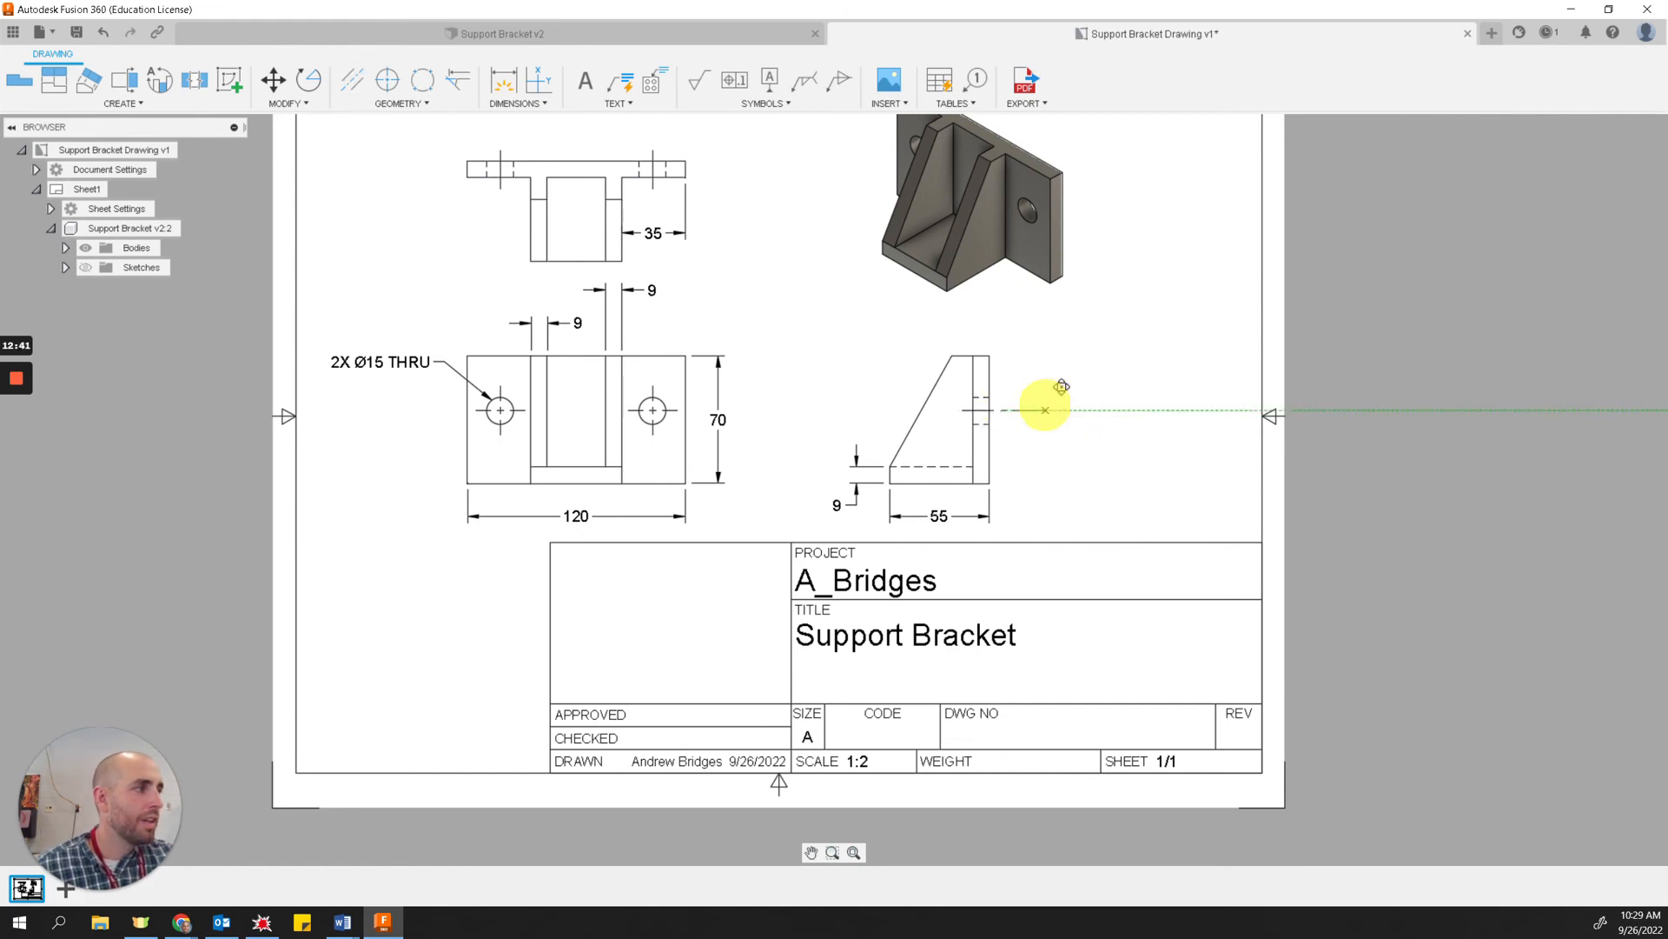
left_click(921, 411)
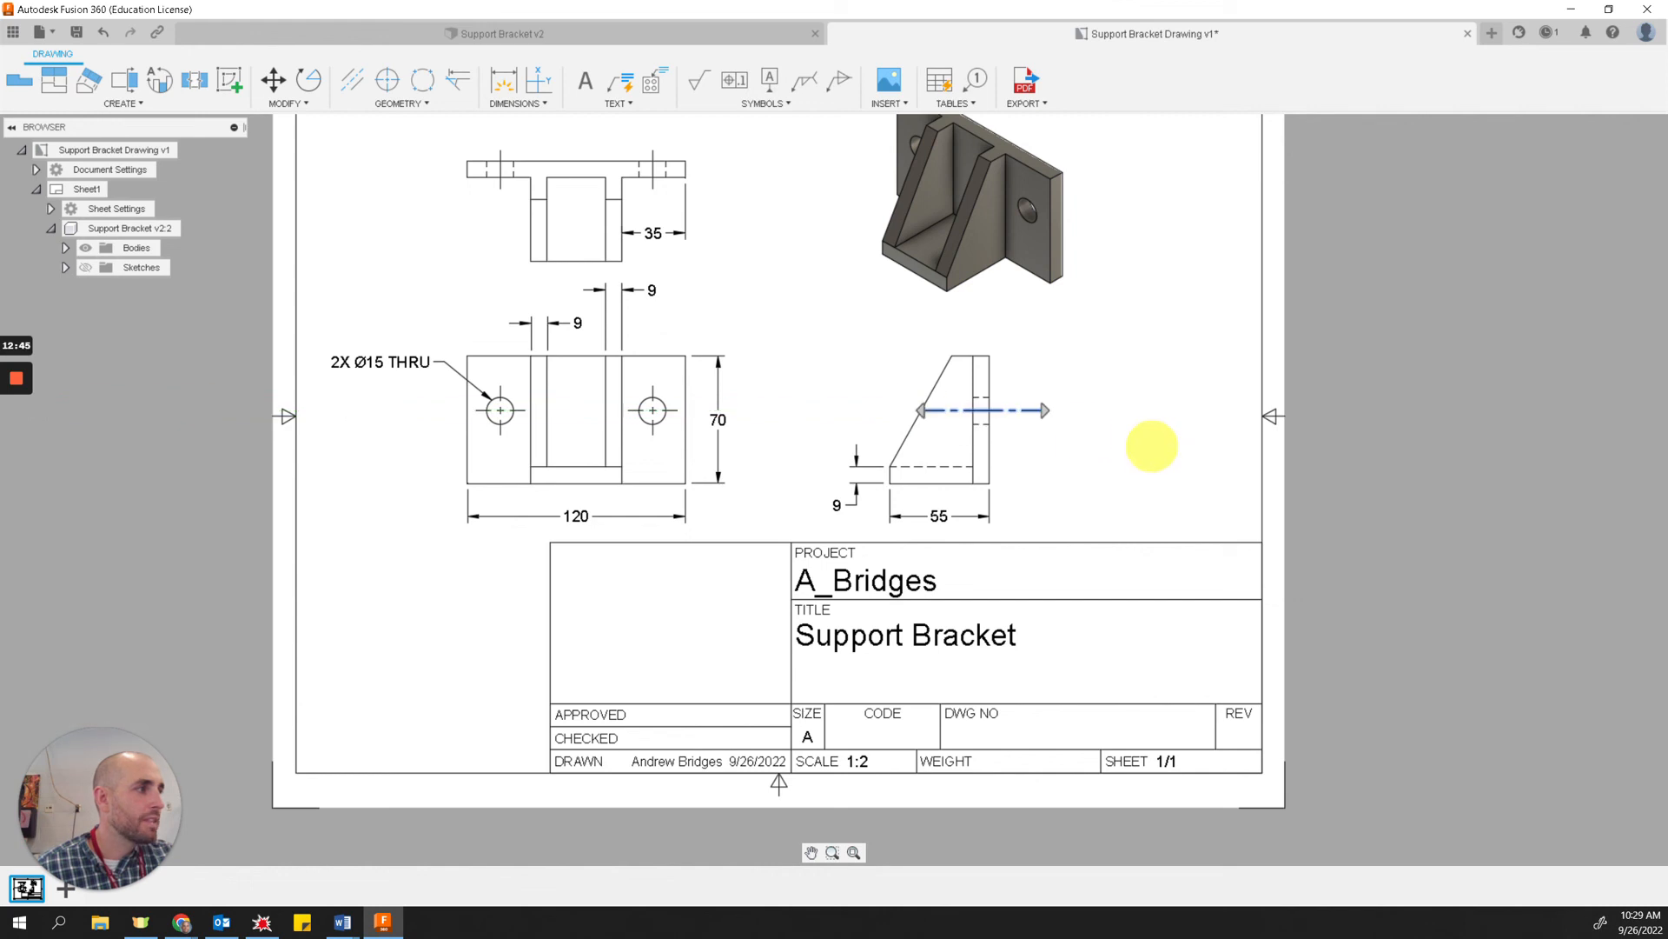
left_click(1152, 445)
- Shorten the left end of the side view's centerline so it stops just inside the sloped edge
left_click(923, 411)
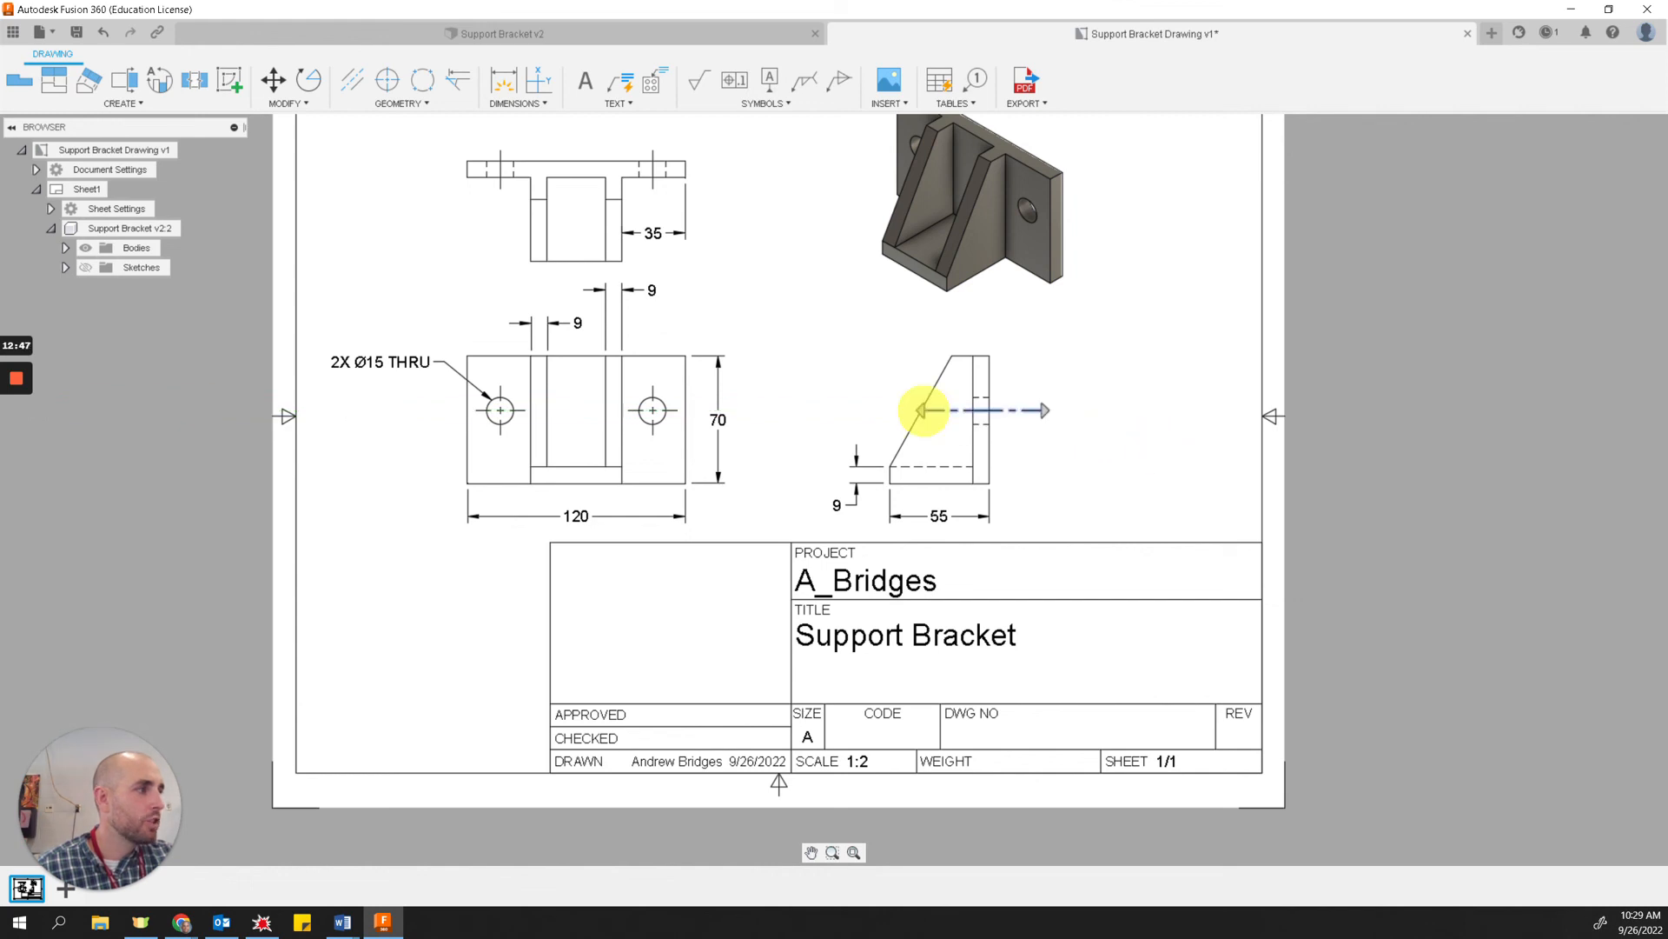
left_click(923, 410)
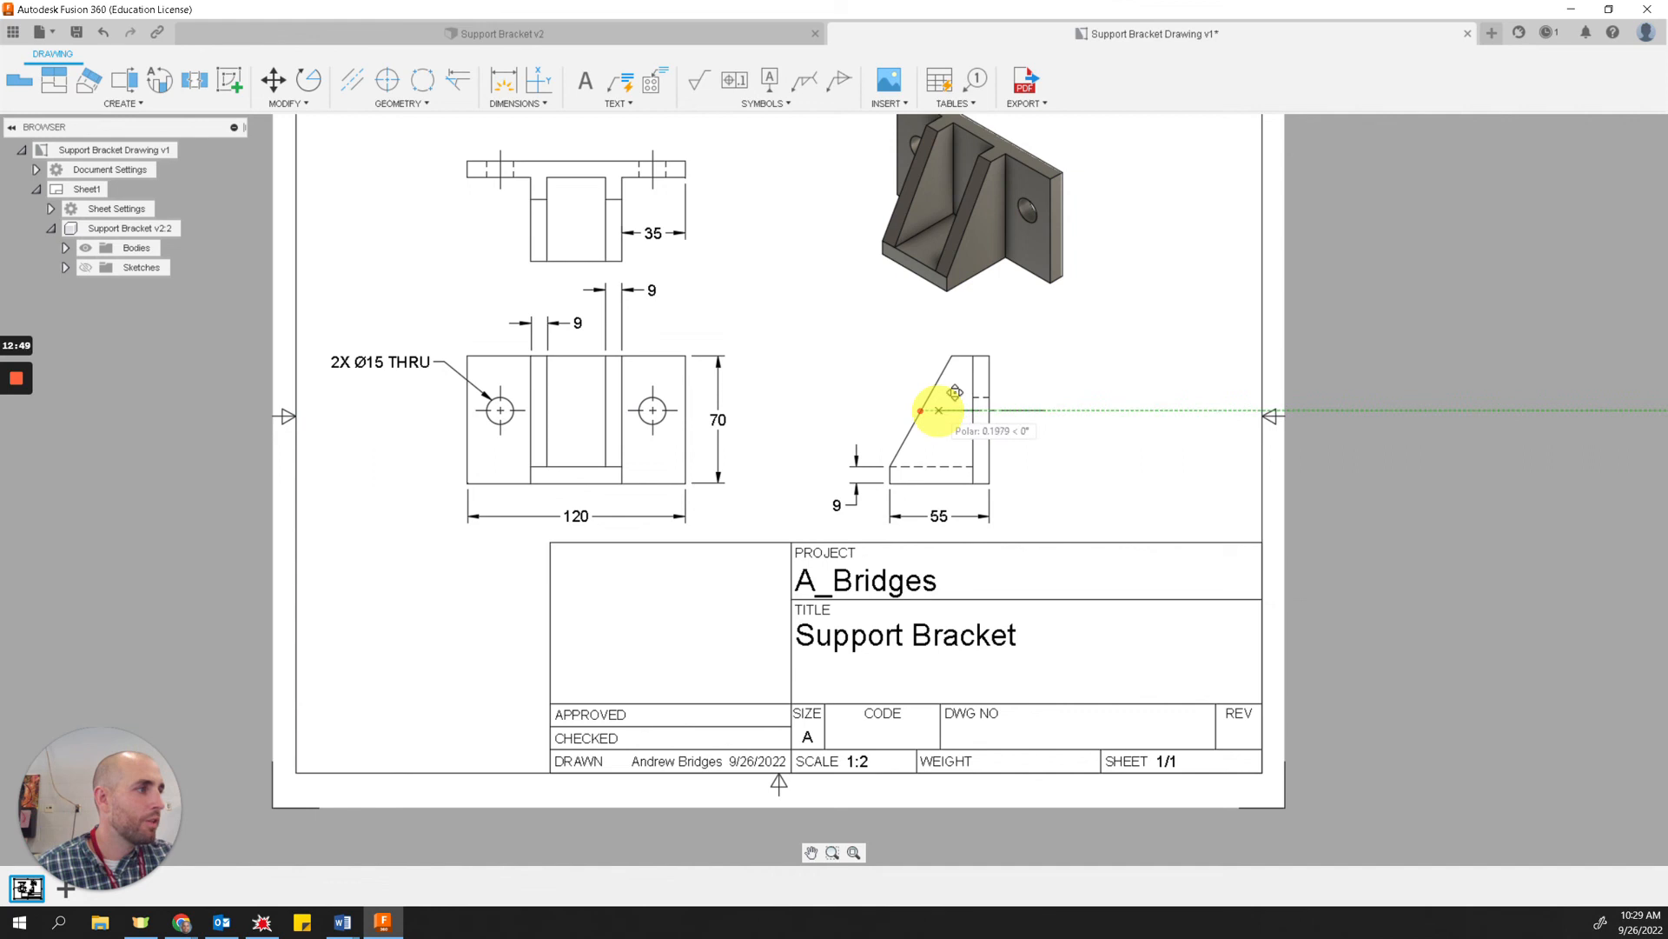
left_click(935, 410)
left_click(1108, 388)
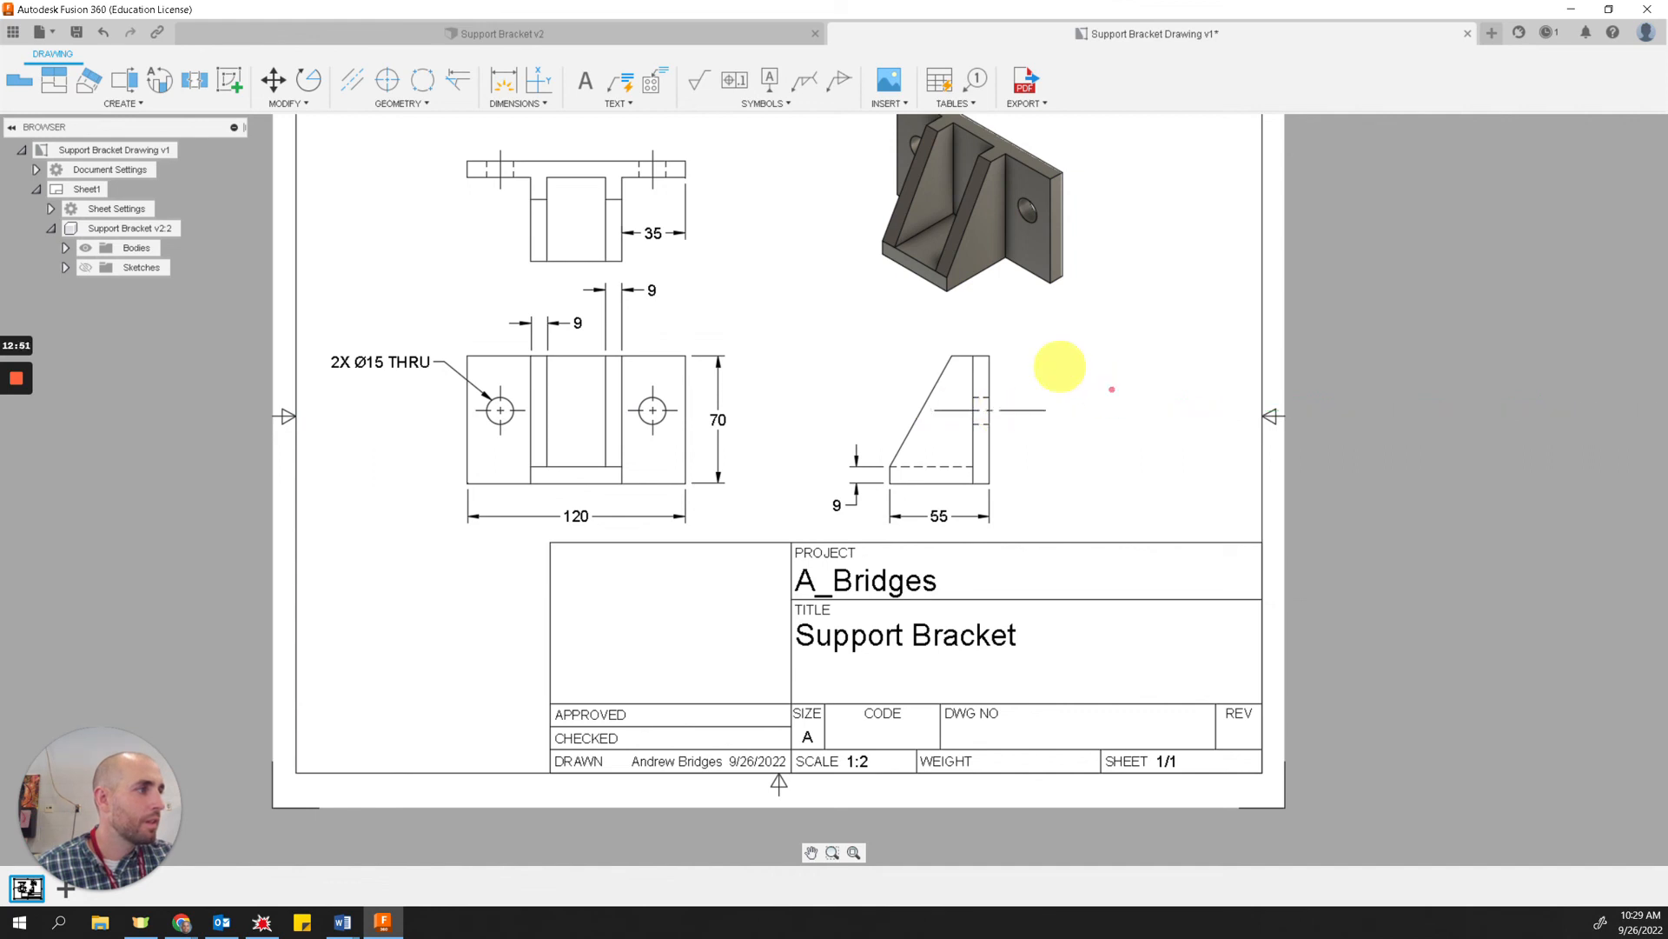
- Extend both hole centerlines in the top view farther above the plate's upper edge
left_click(652, 164)
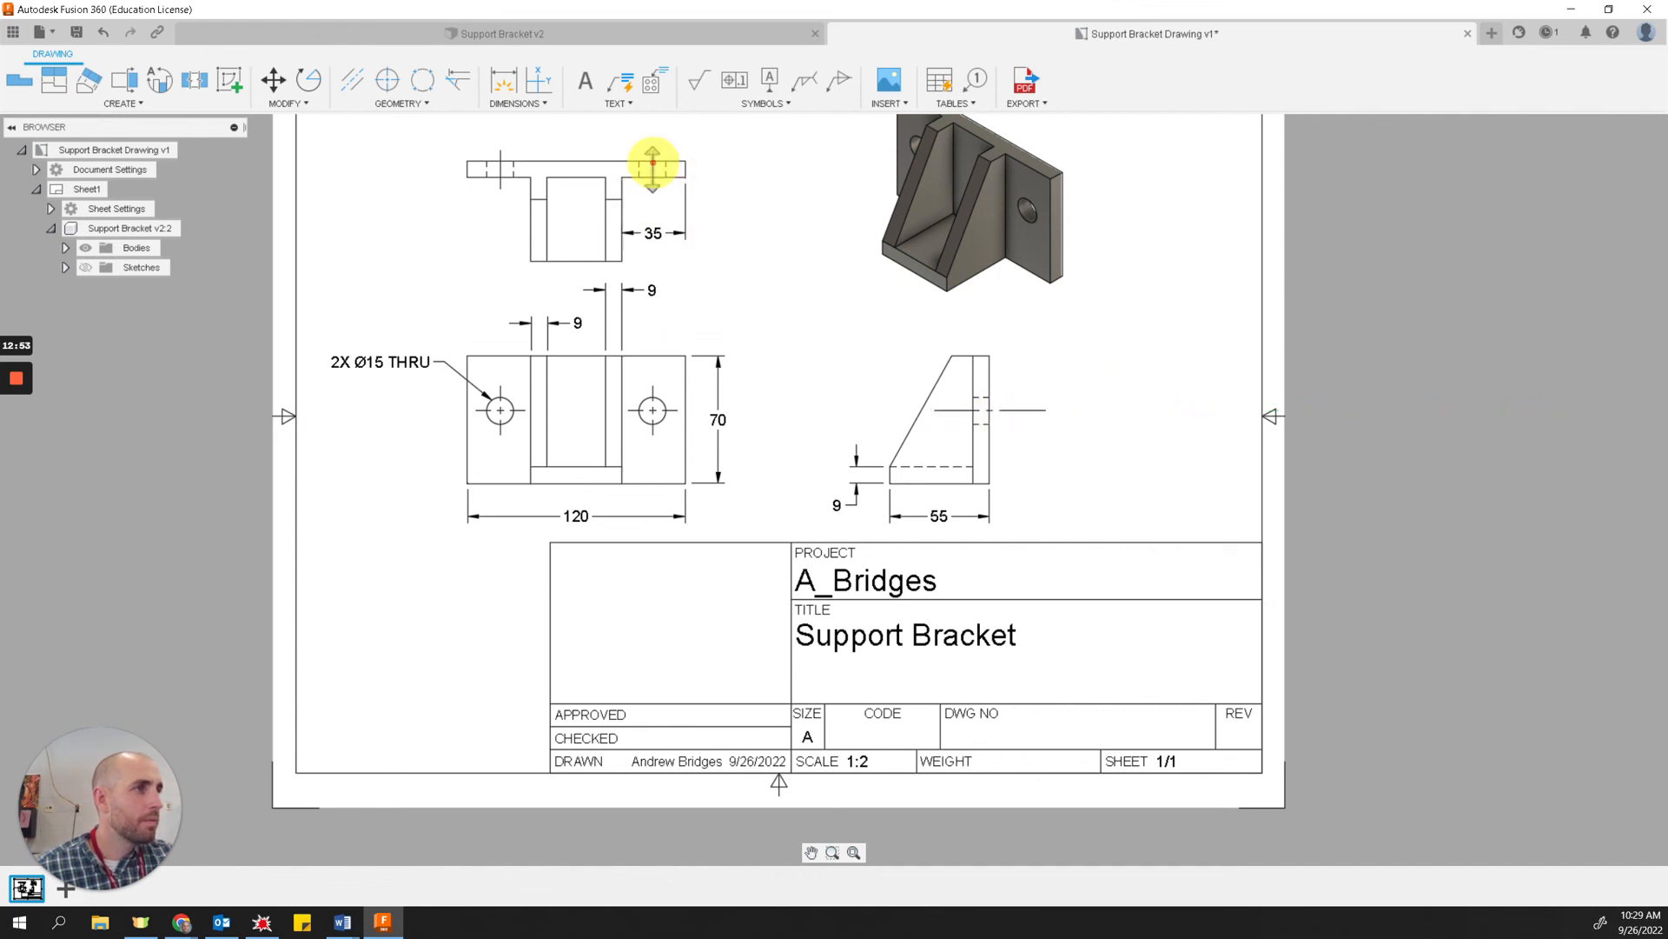
left_click(653, 156)
left_click(652, 137)
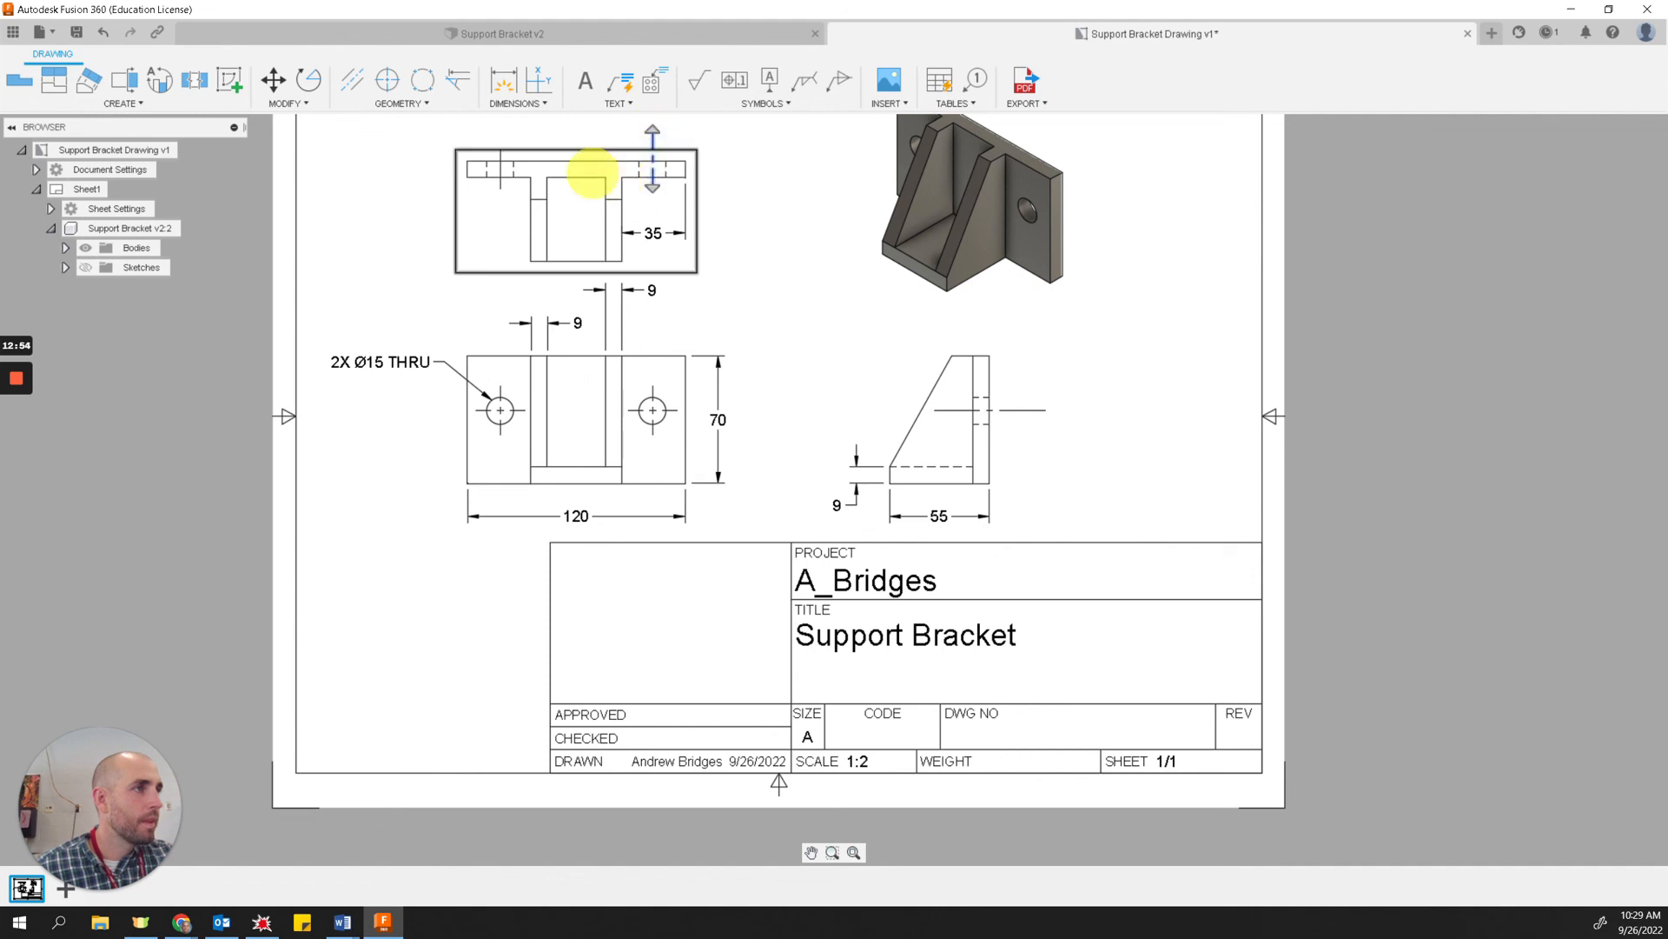
left_click(501, 166)
left_click(501, 151)
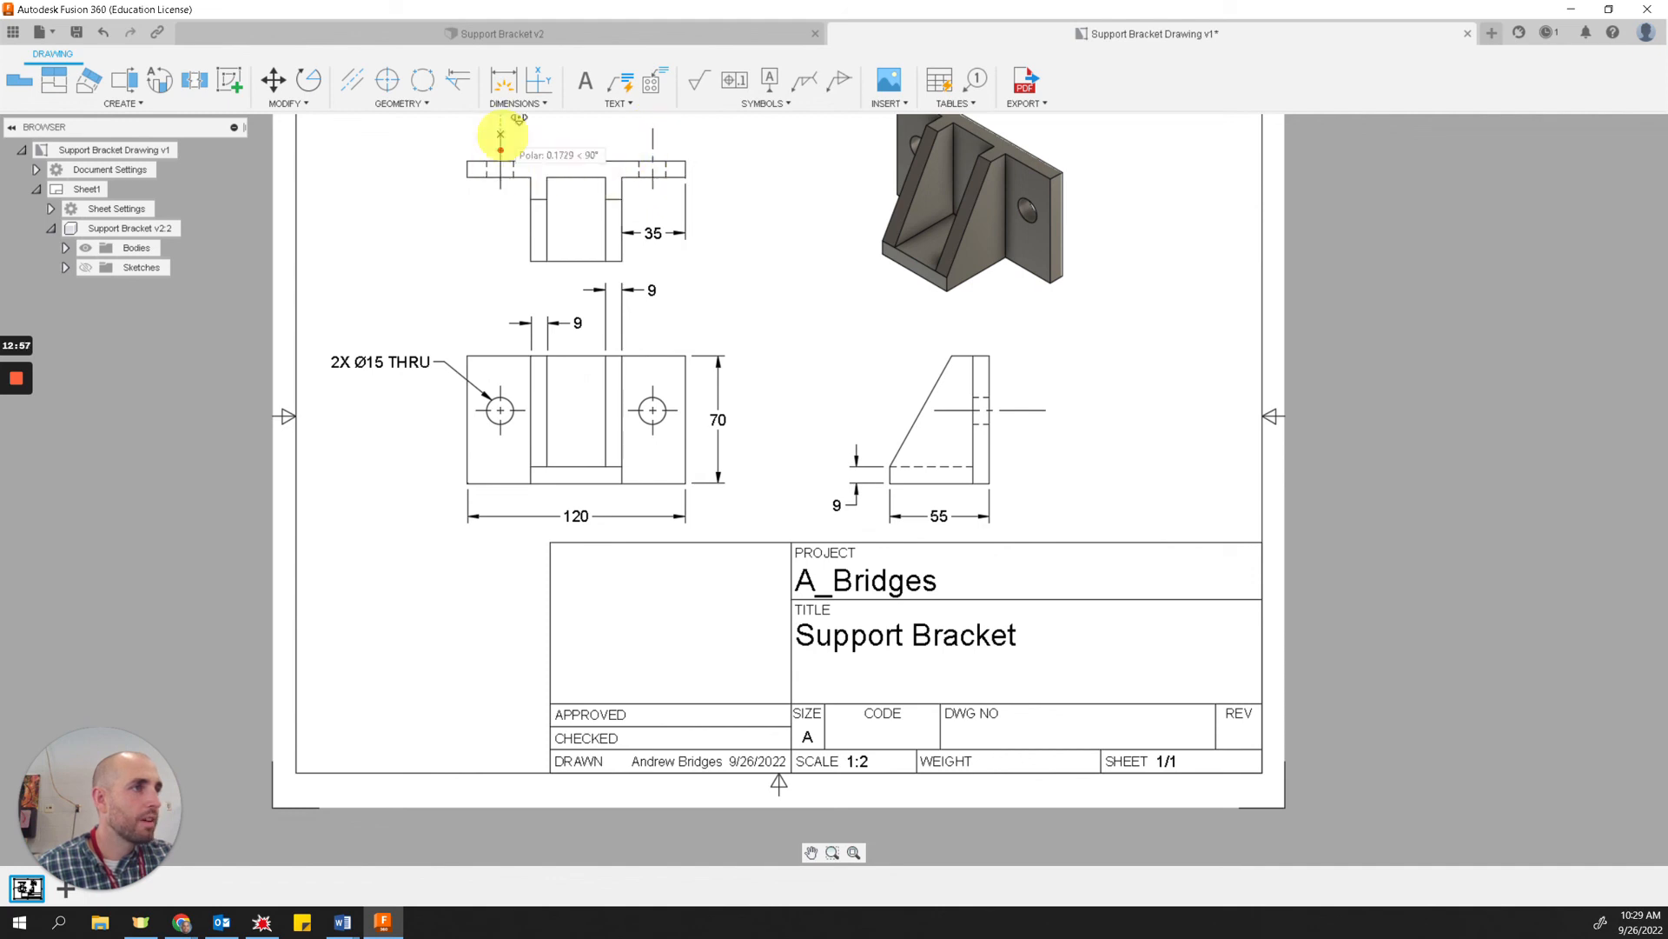
left_click(501, 133)
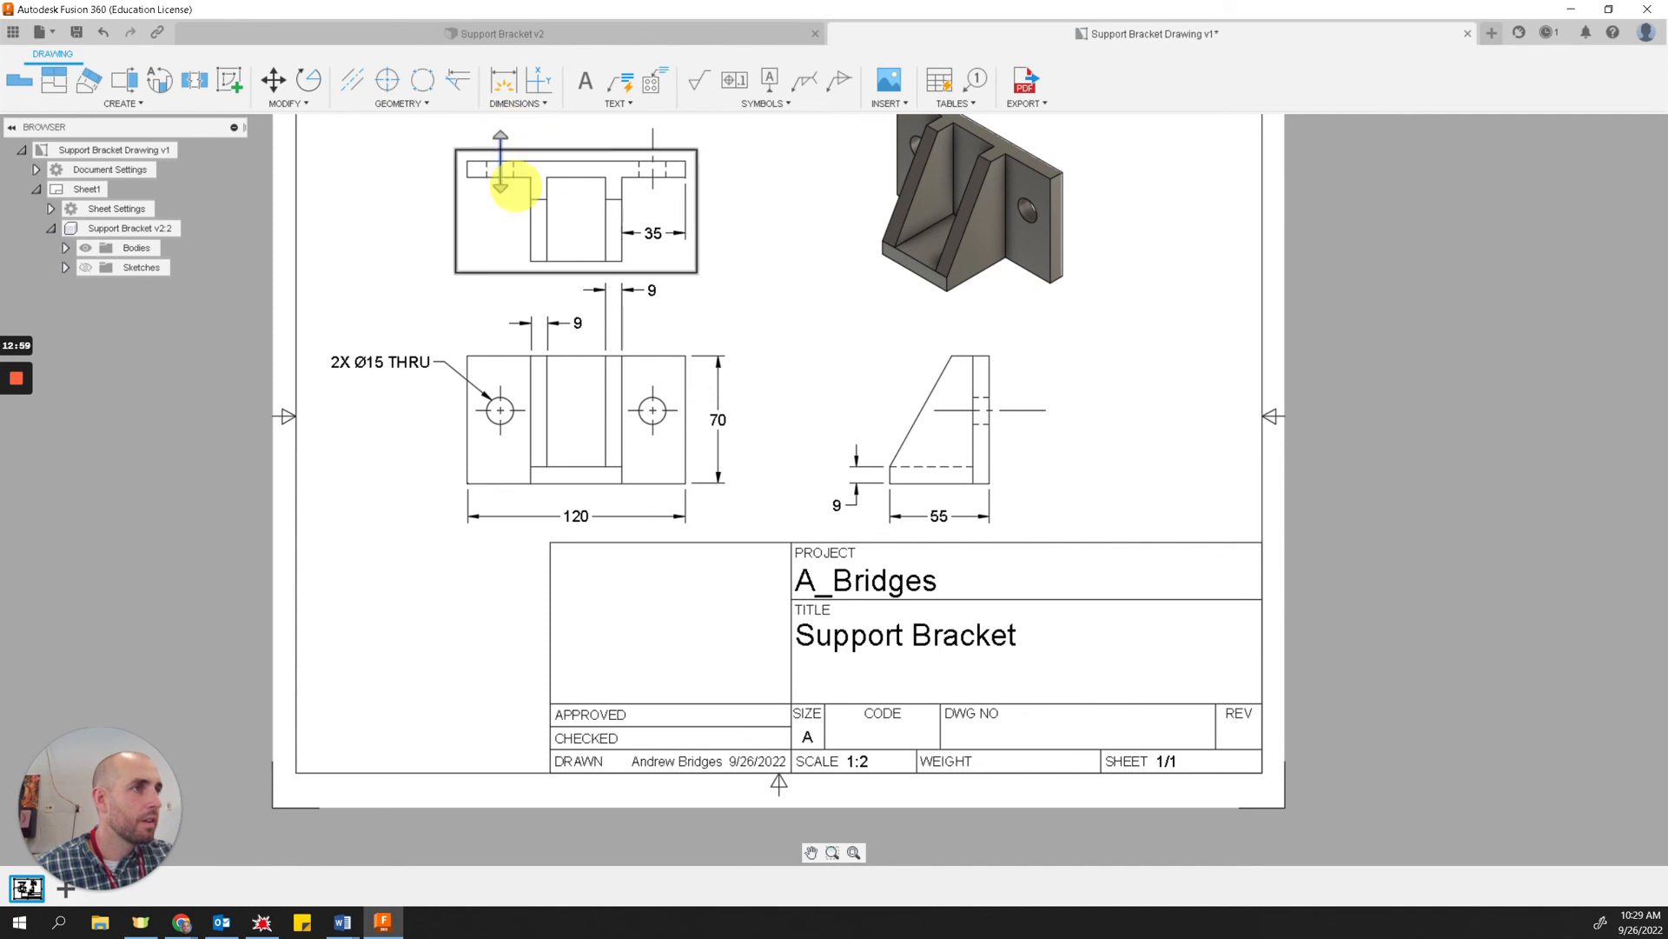
key("Escape")
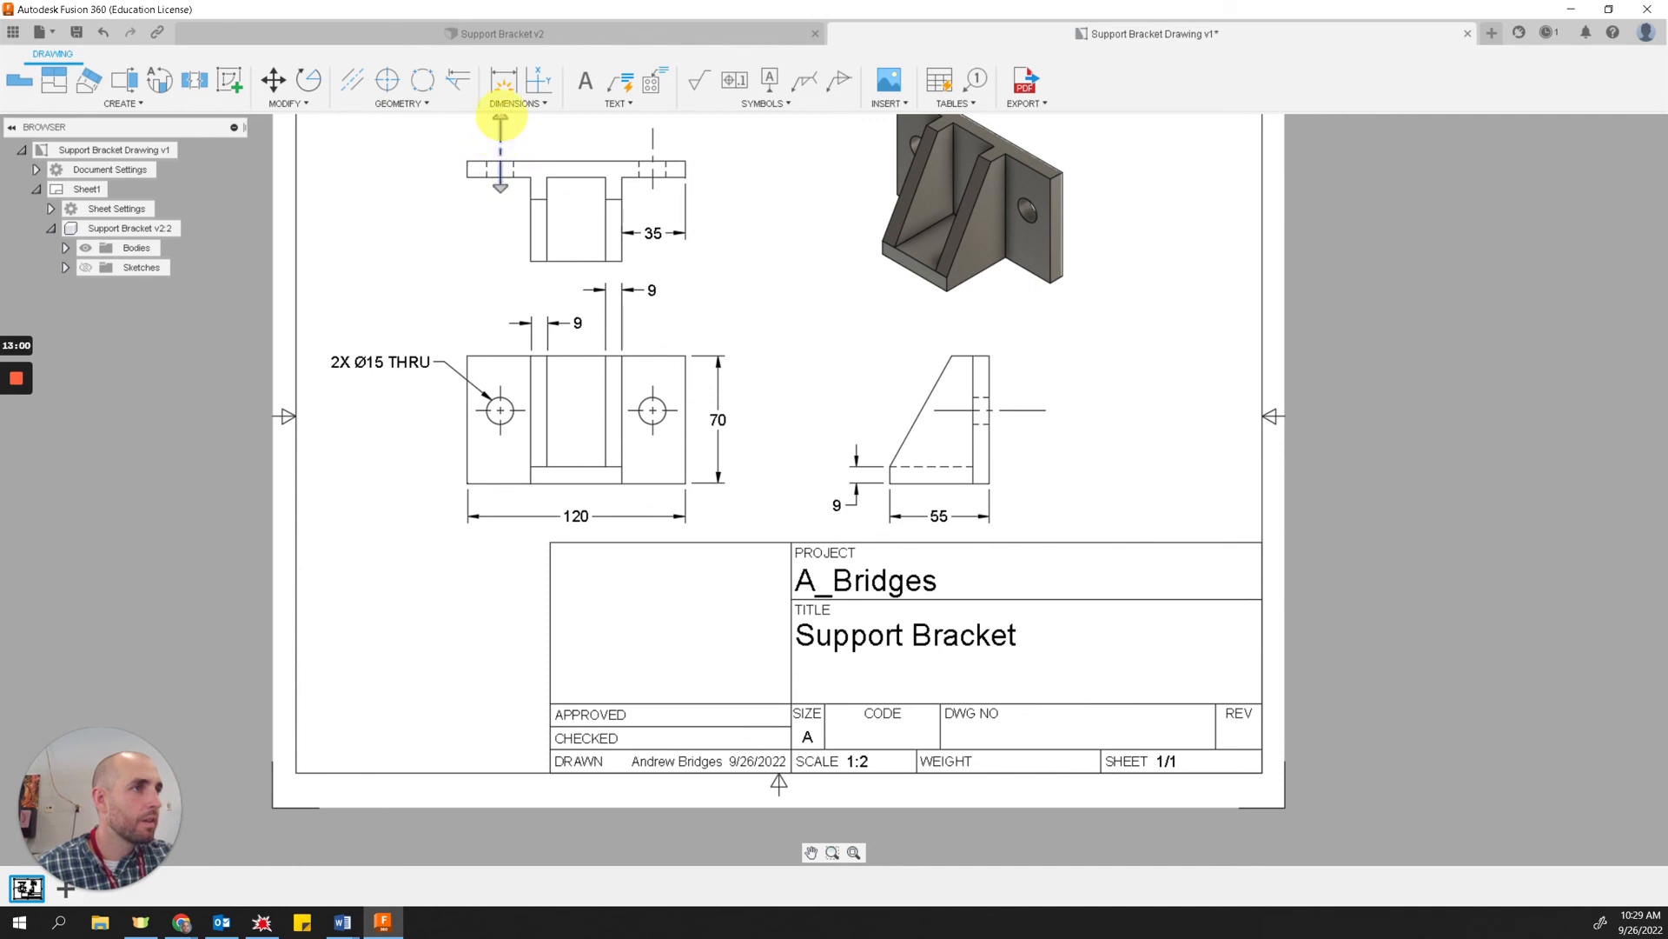
left_click(652, 133)
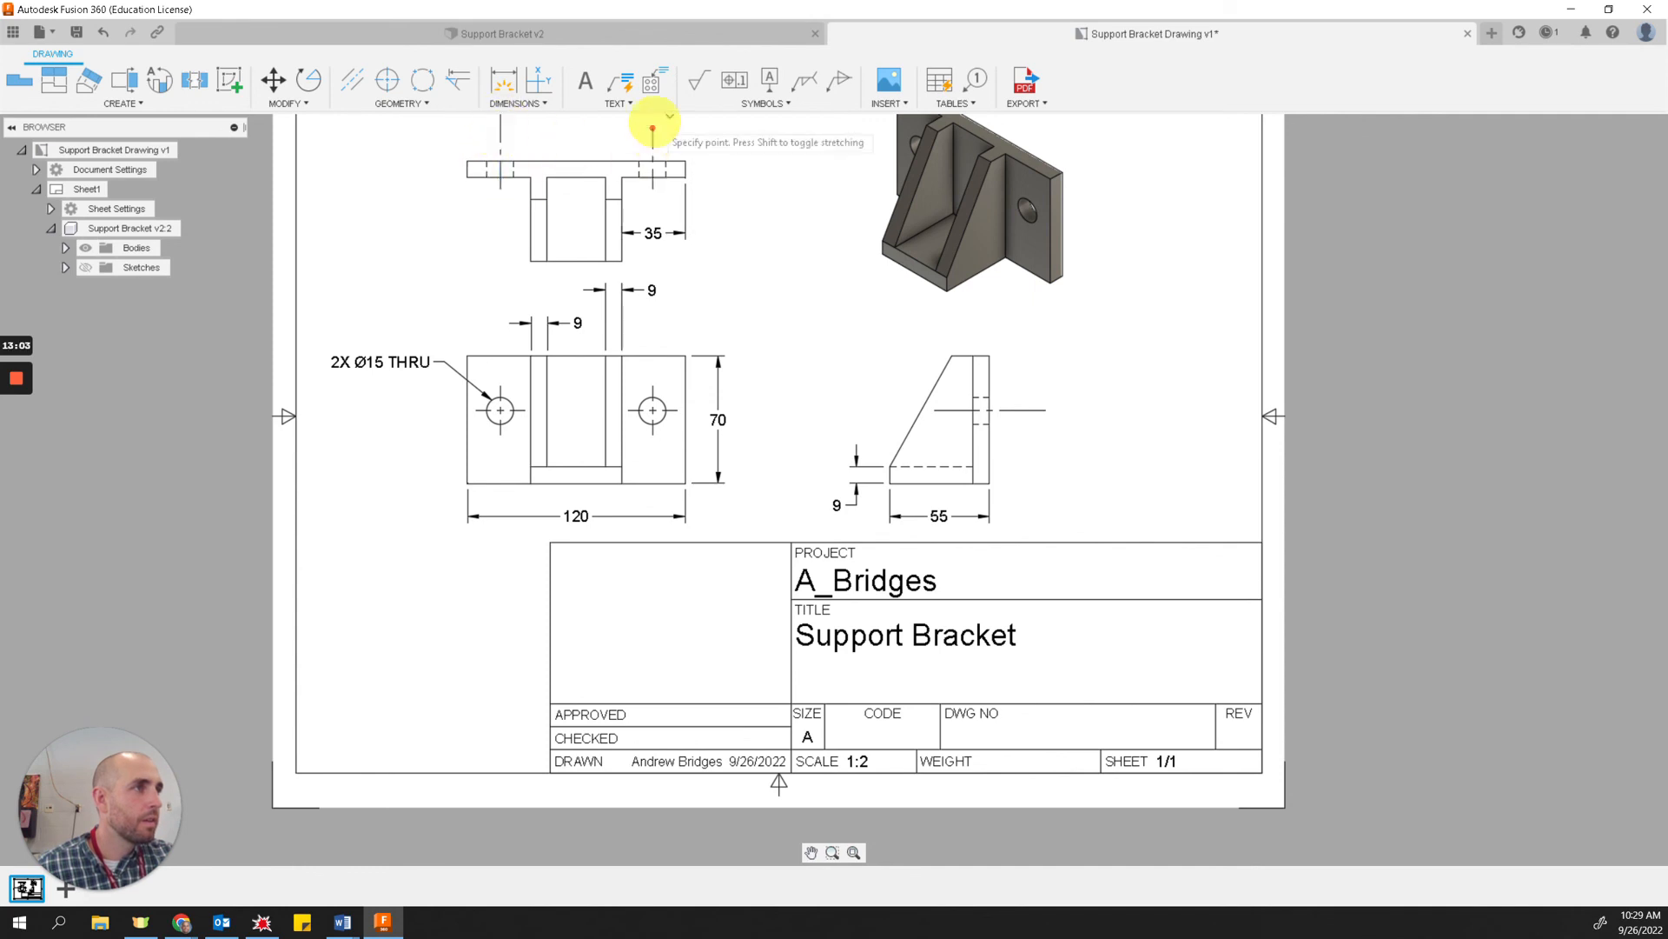
left_click(653, 116)
left_click(1108, 267)
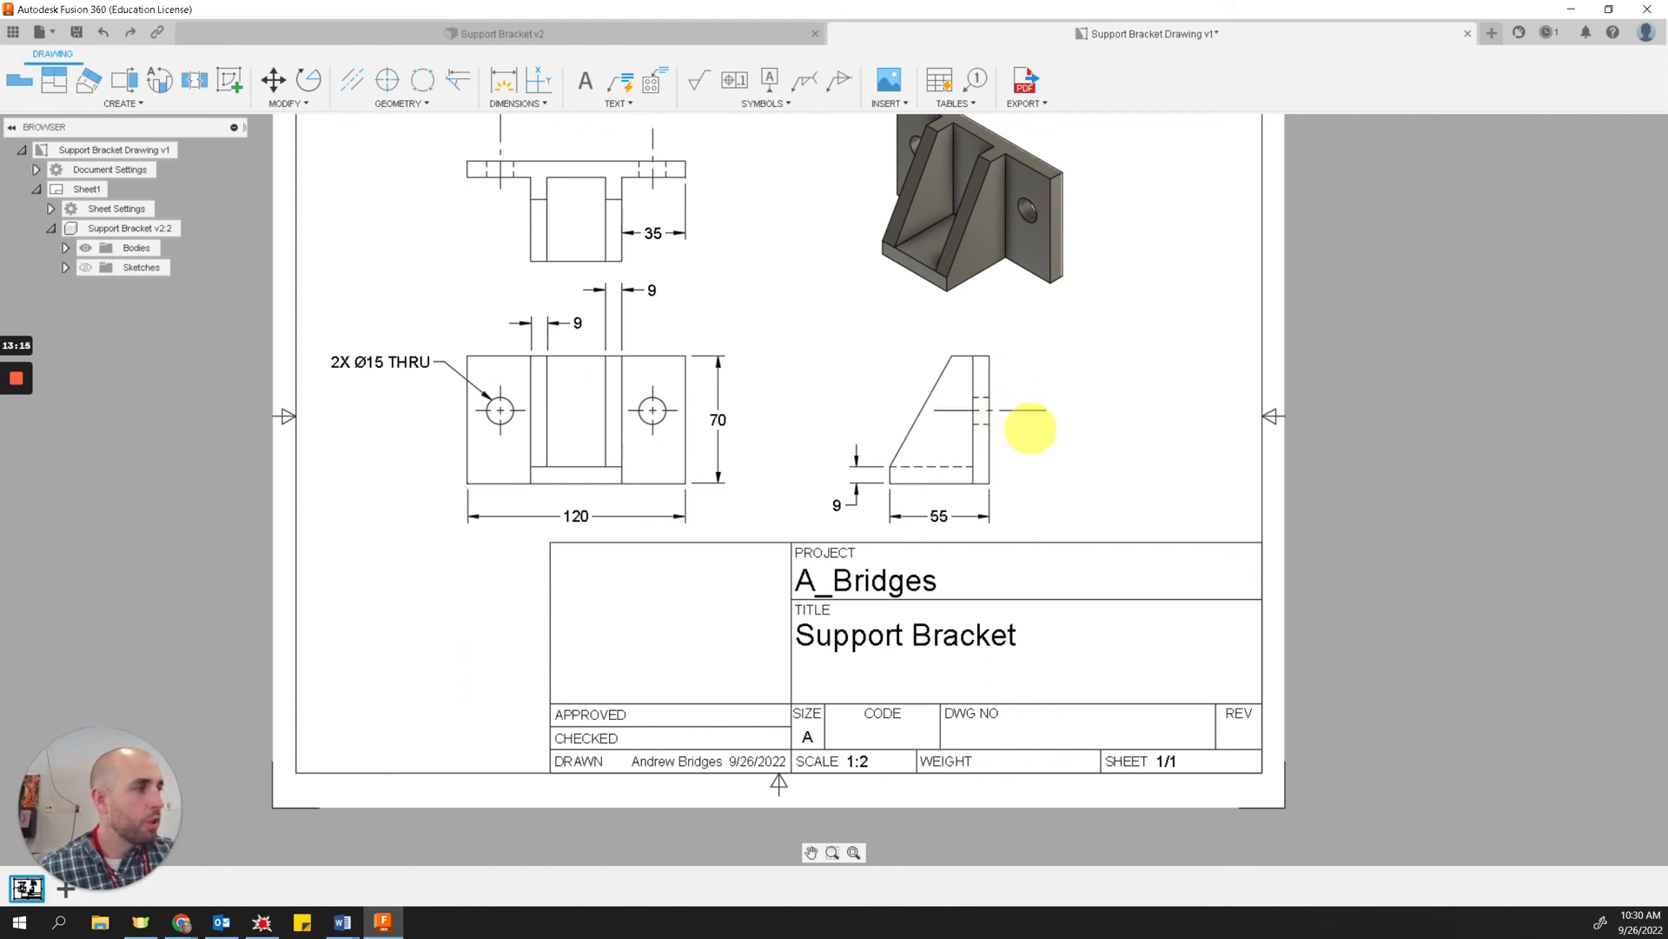
- Undo the centerlines and their length adjustments in the top and side views
key("ctrl+z")
key("ctrl+z")
key("ctrl+z")
key("ctrl+z")
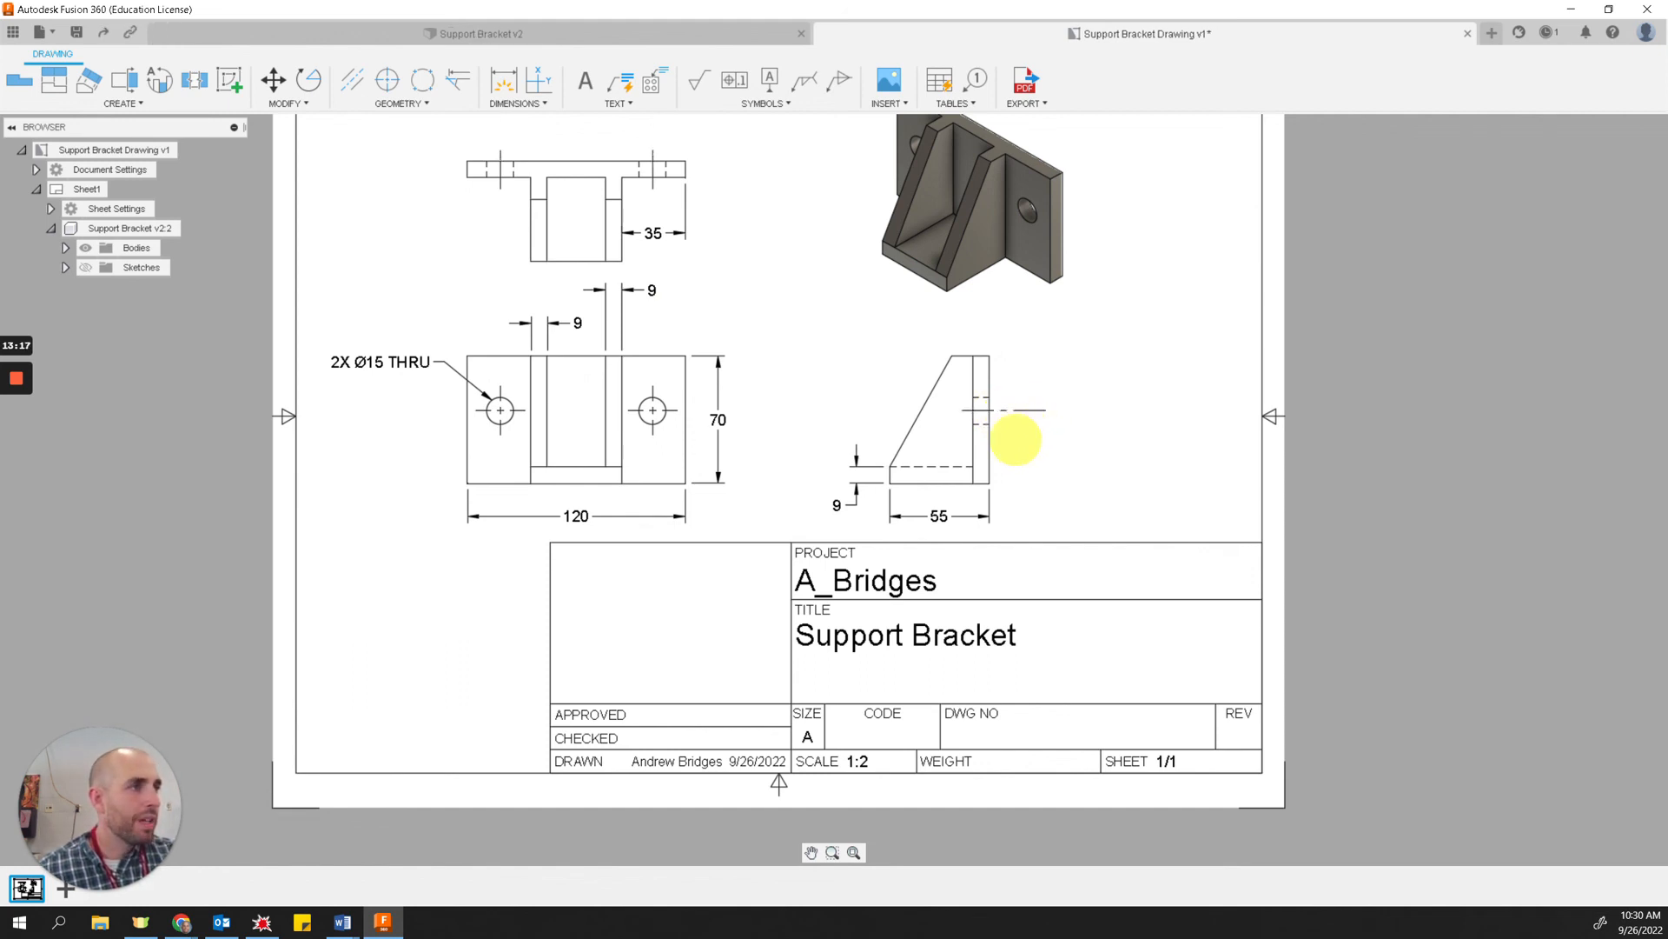
key("ctrl+z")
key("ctrl+z")
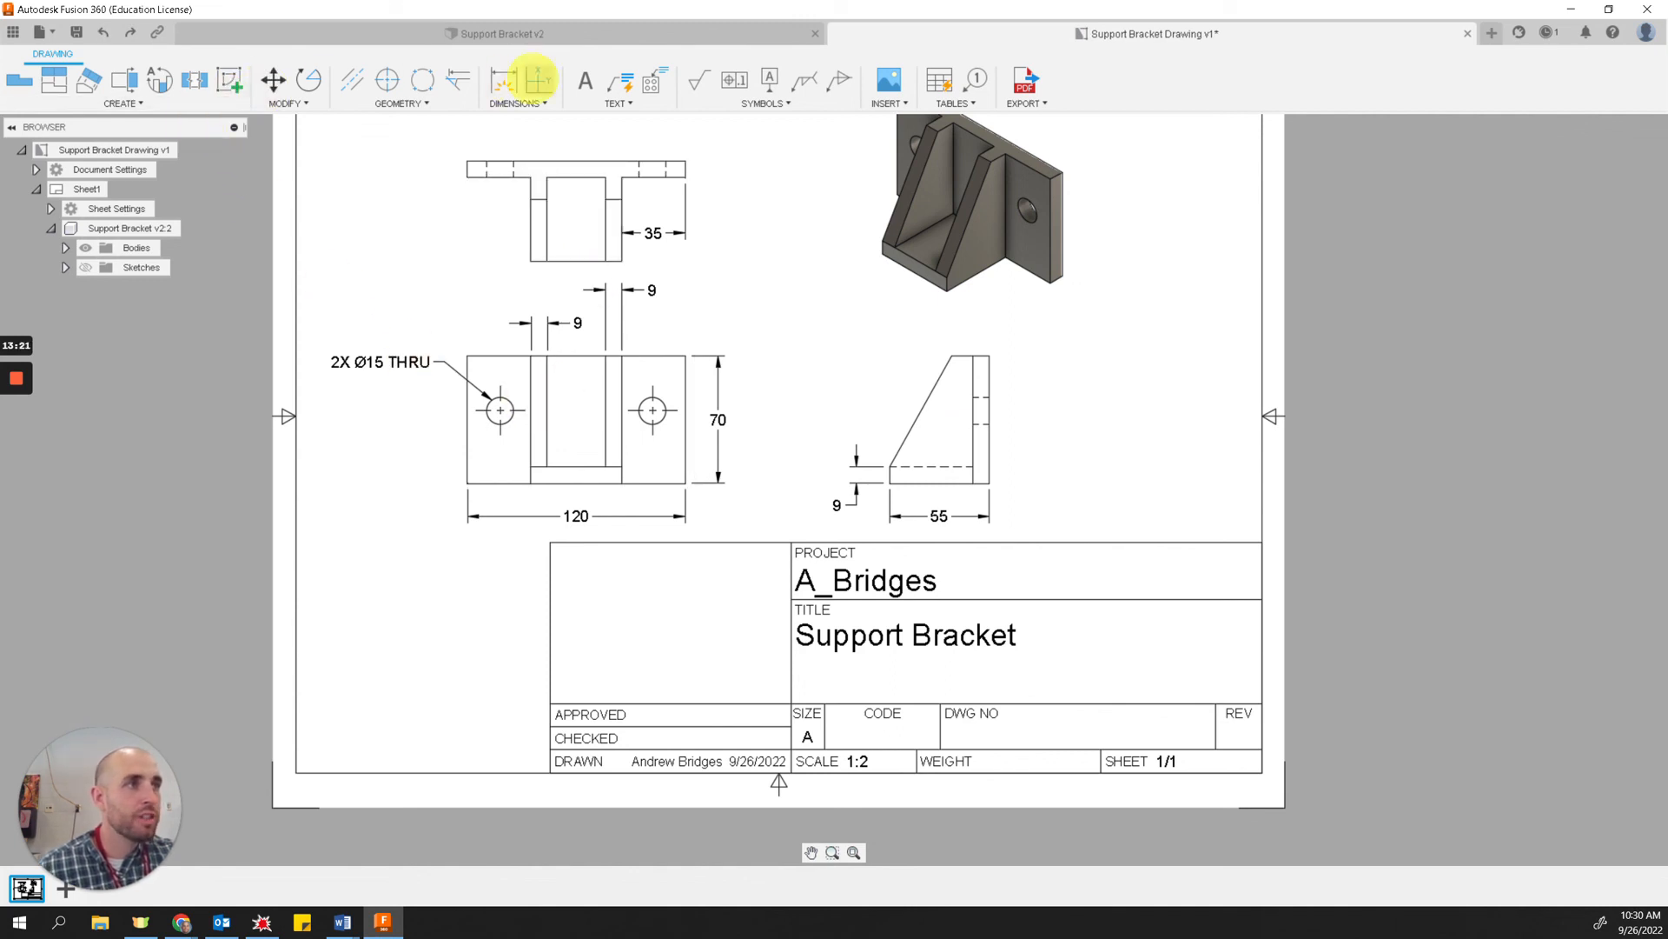
- Dimension the left hole's center from the plate's bottom edge and left edge in the front view
left_click(503, 80)
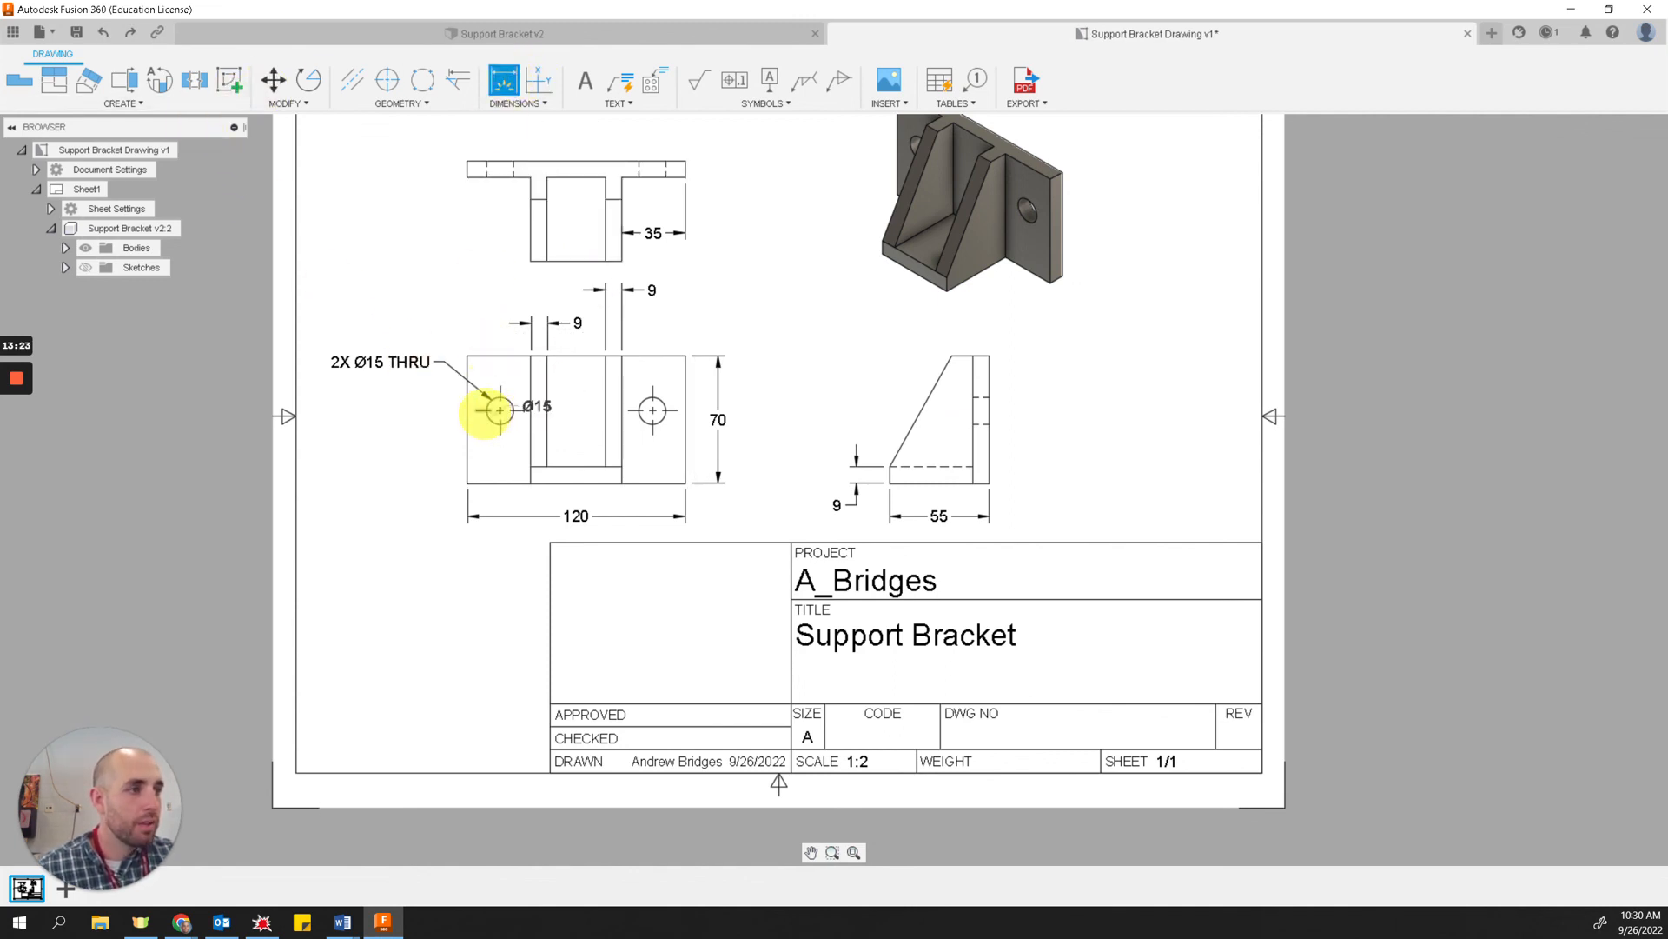
left_click(481, 411)
left_click(478, 481)
left_click(408, 458)
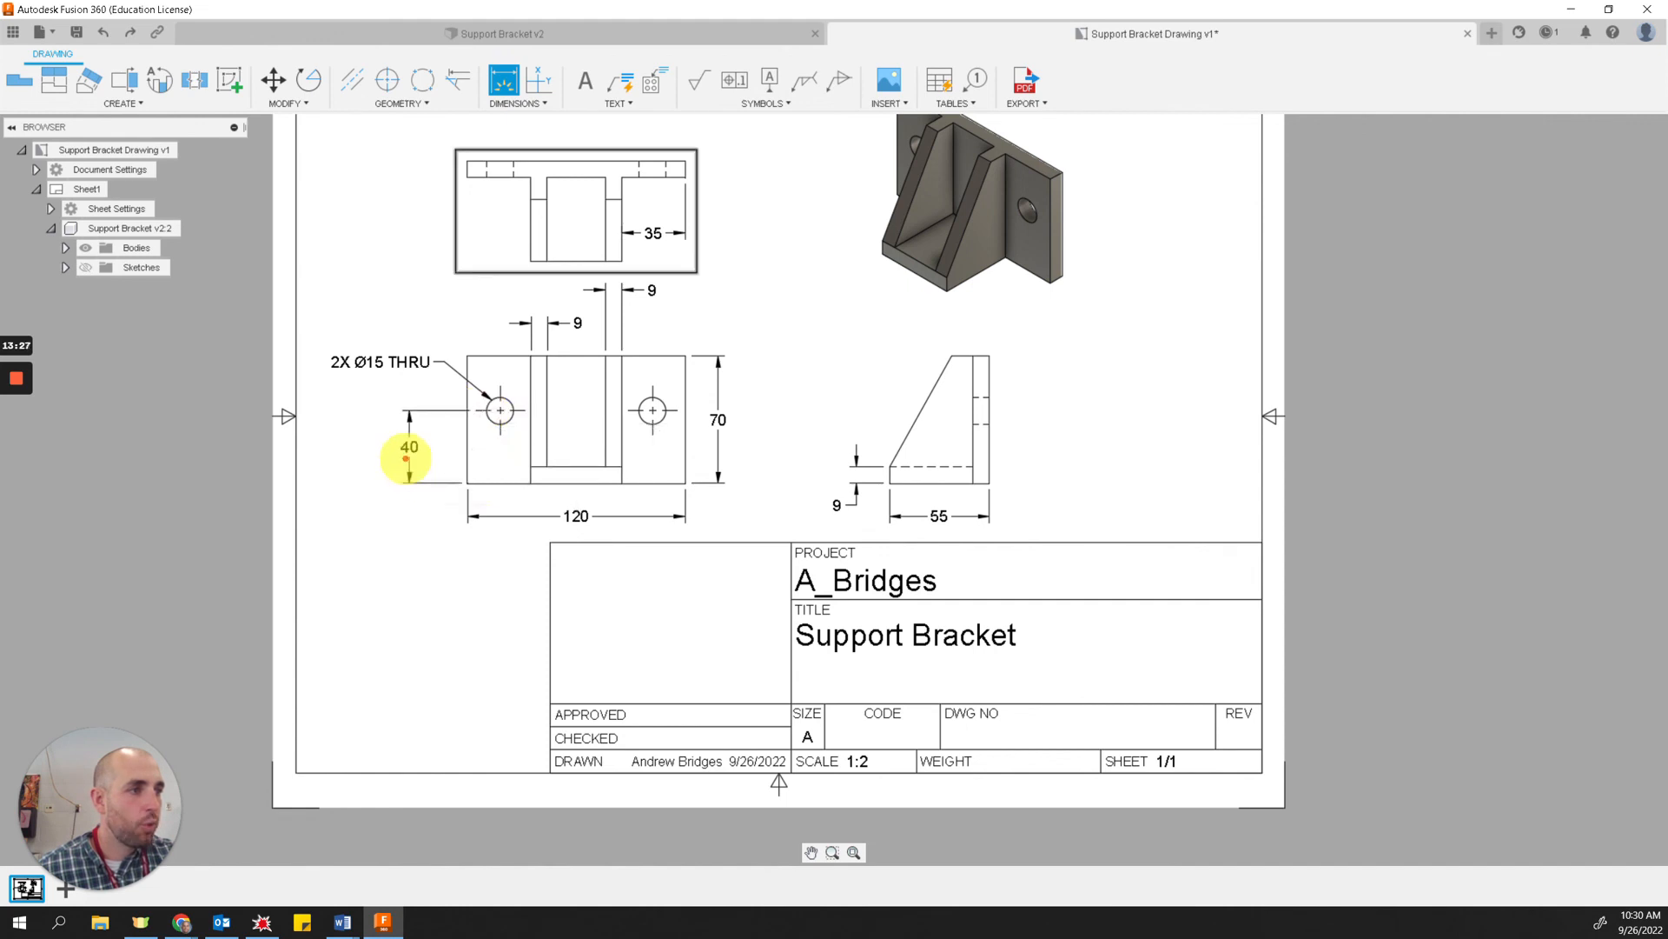
left_click(539, 389)
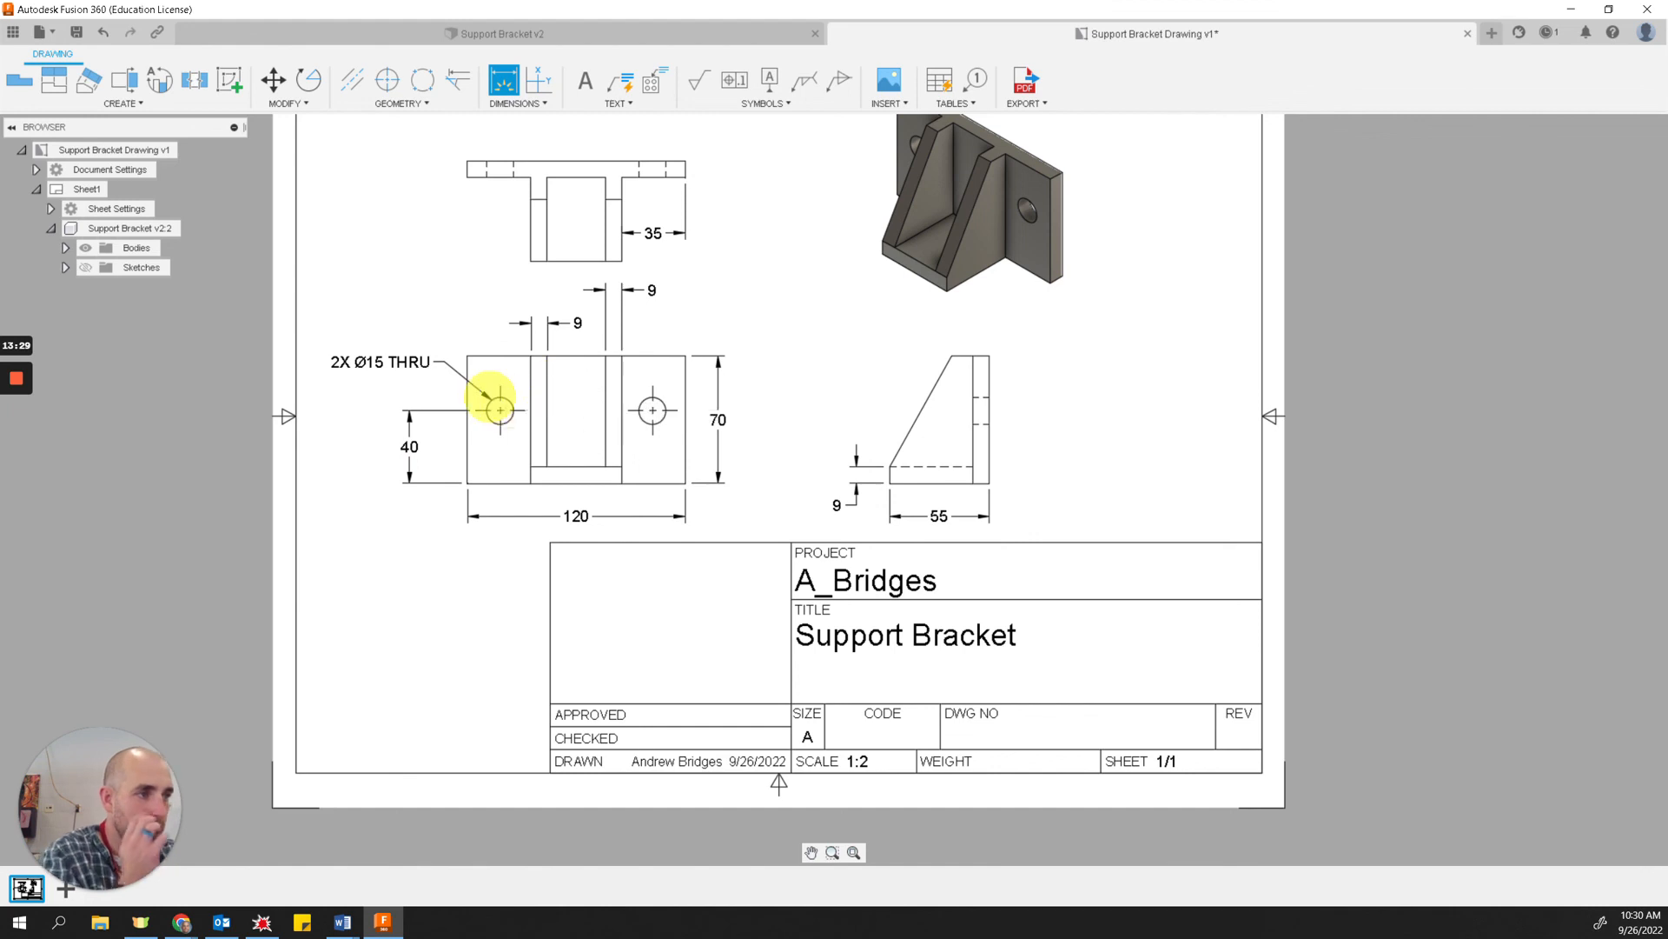
left_click(501, 387)
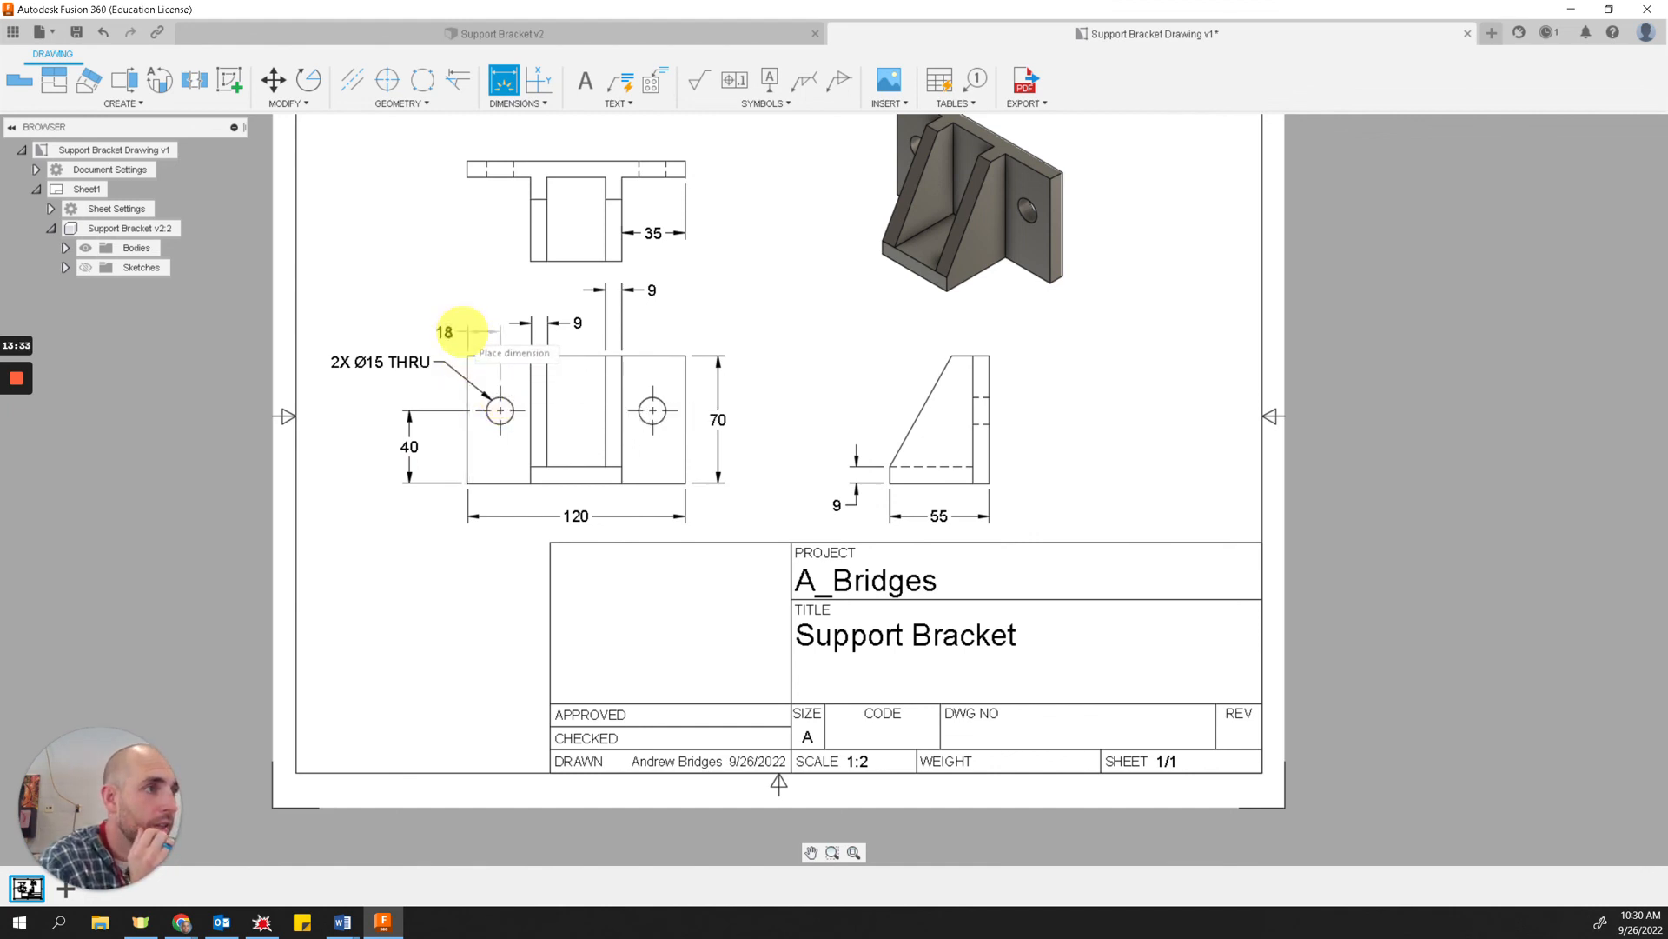
left_click(456, 298)
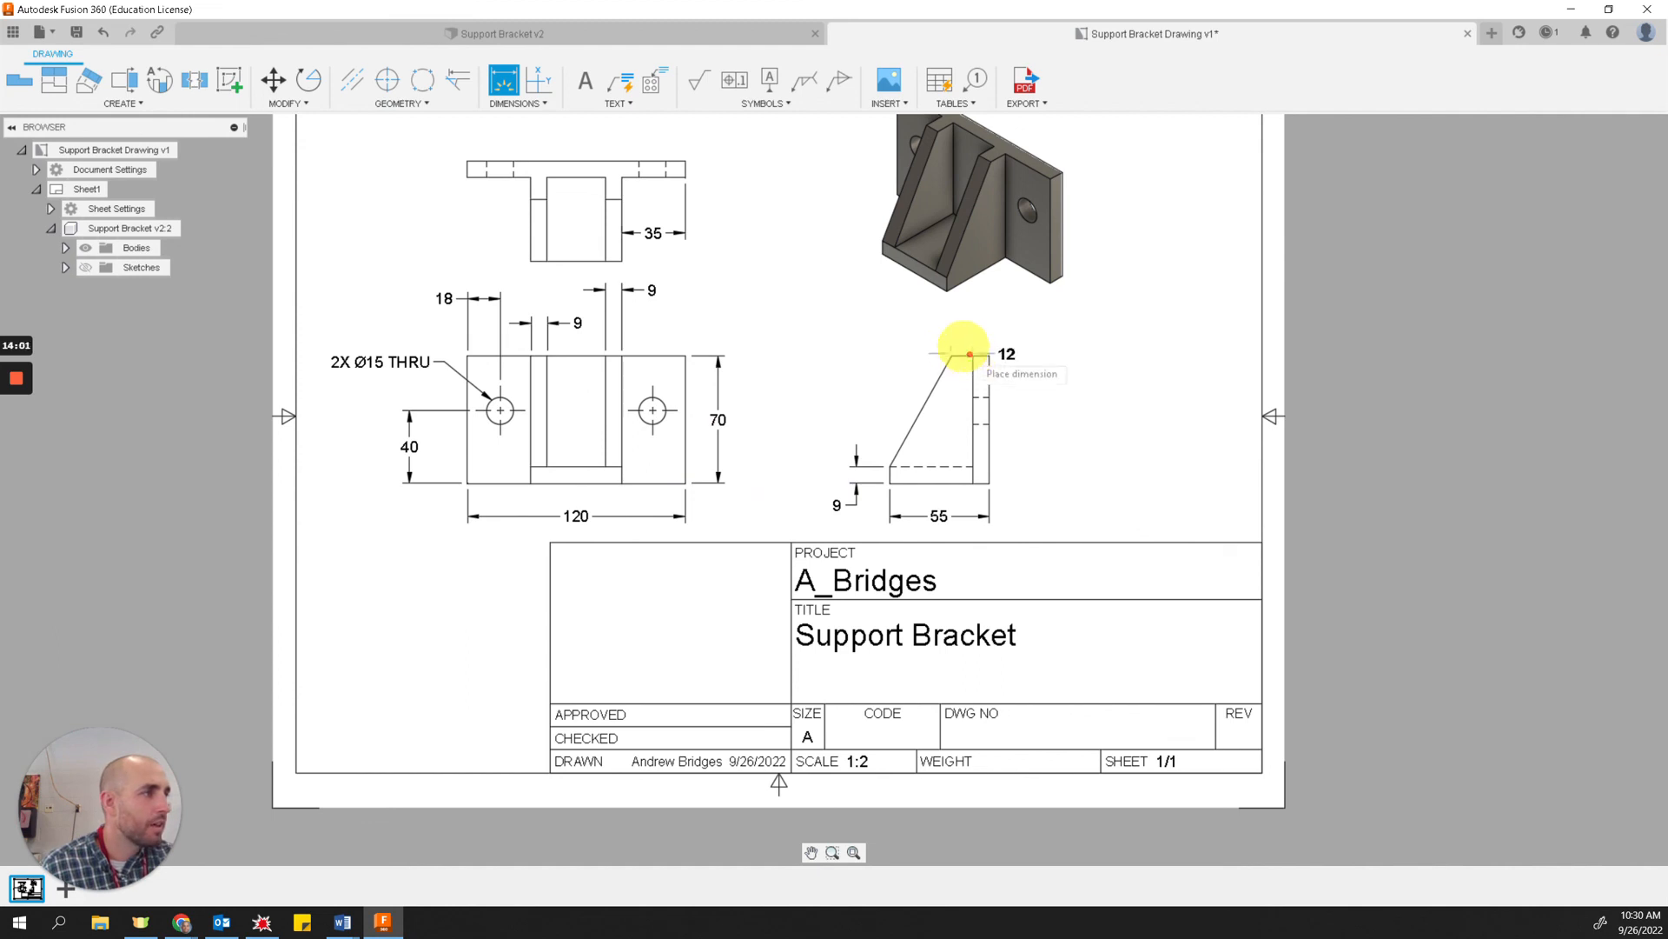
- Dimension the width of the rib's short top edge, placing the dimension above the side view
left_click(963, 335)
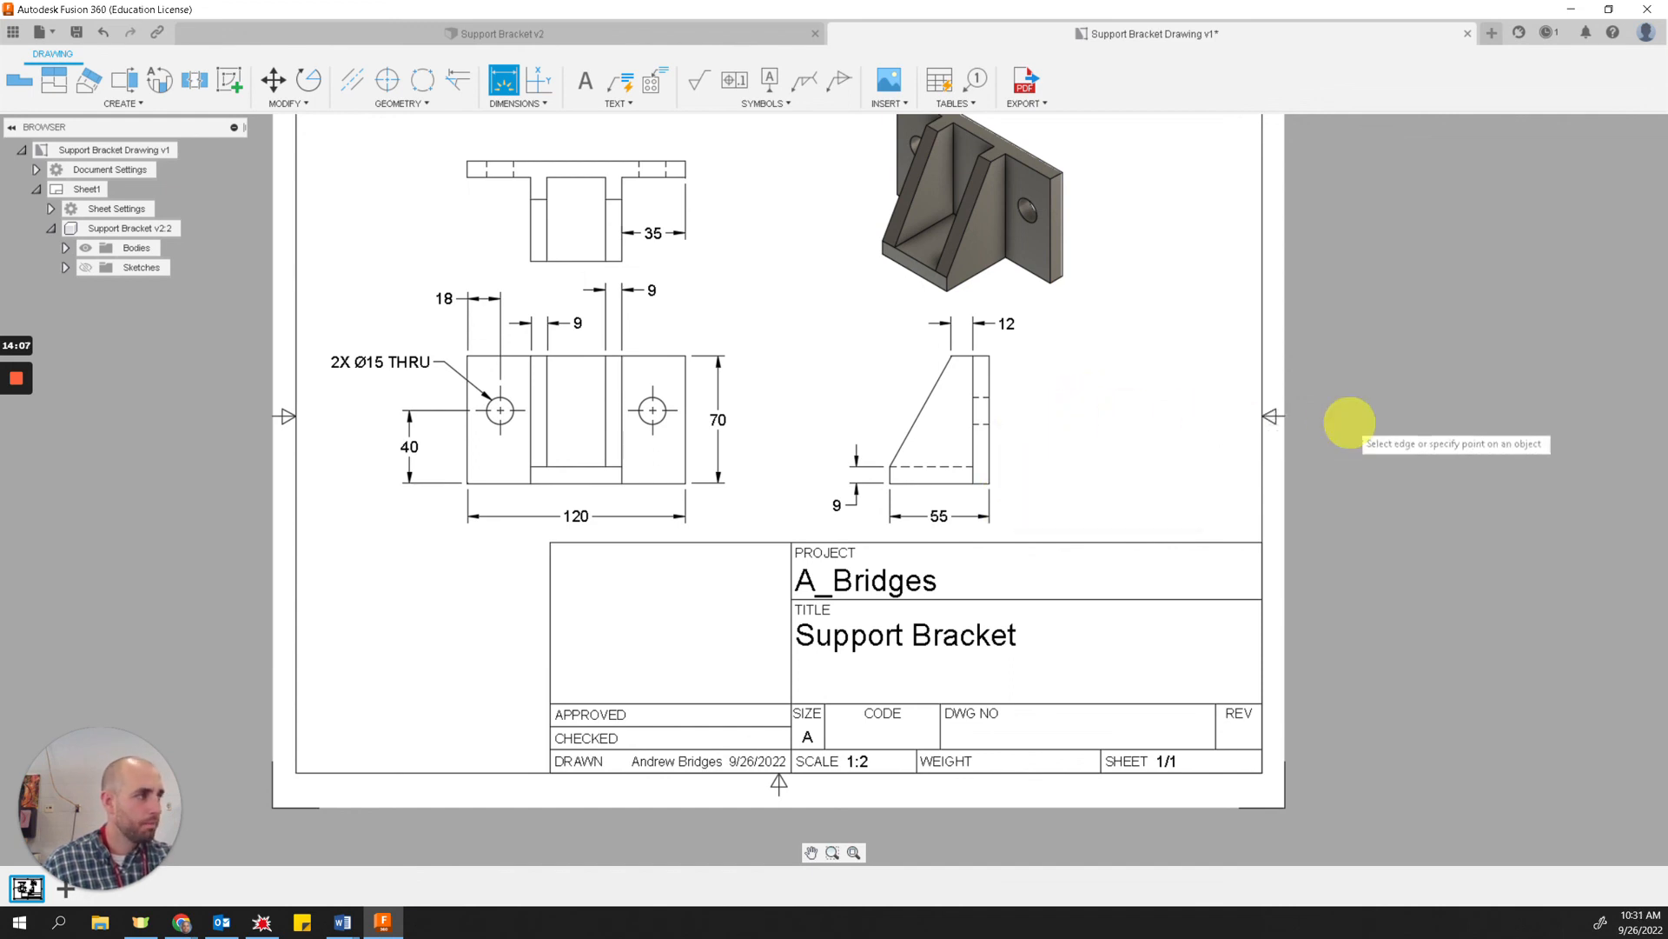
middle_click_drag(1353, 439, 1354, 476)
left_click(981, 477)
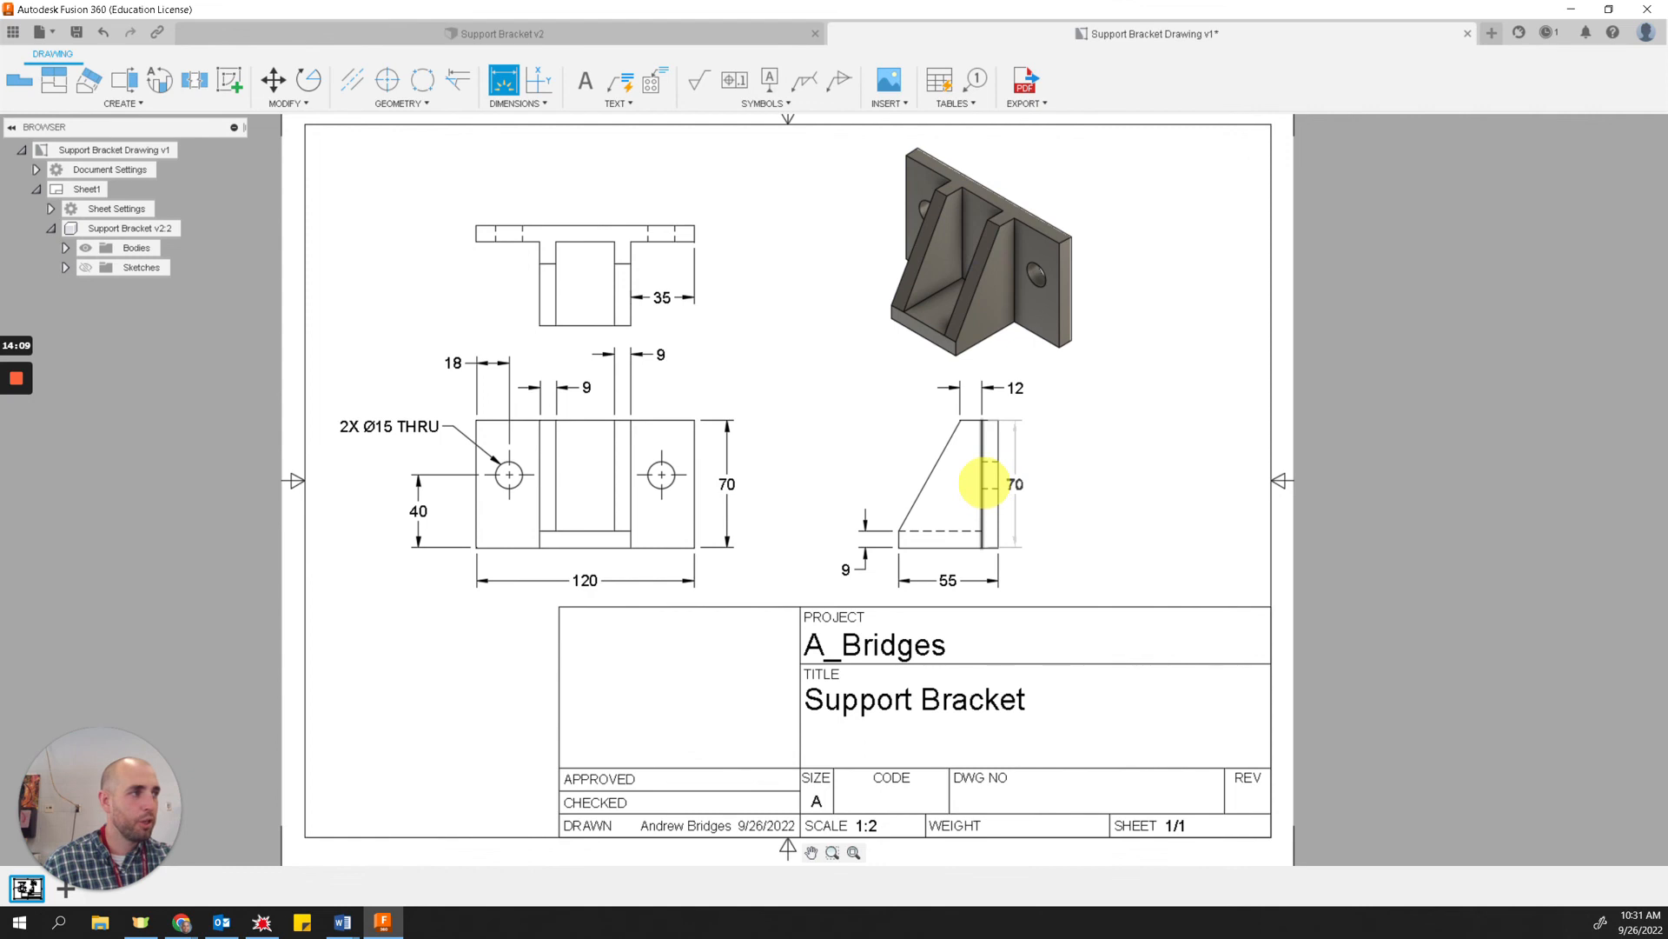
scroll(982, 480, "down", 2)
scroll(982, 475, "up", 1)
key("Escape")
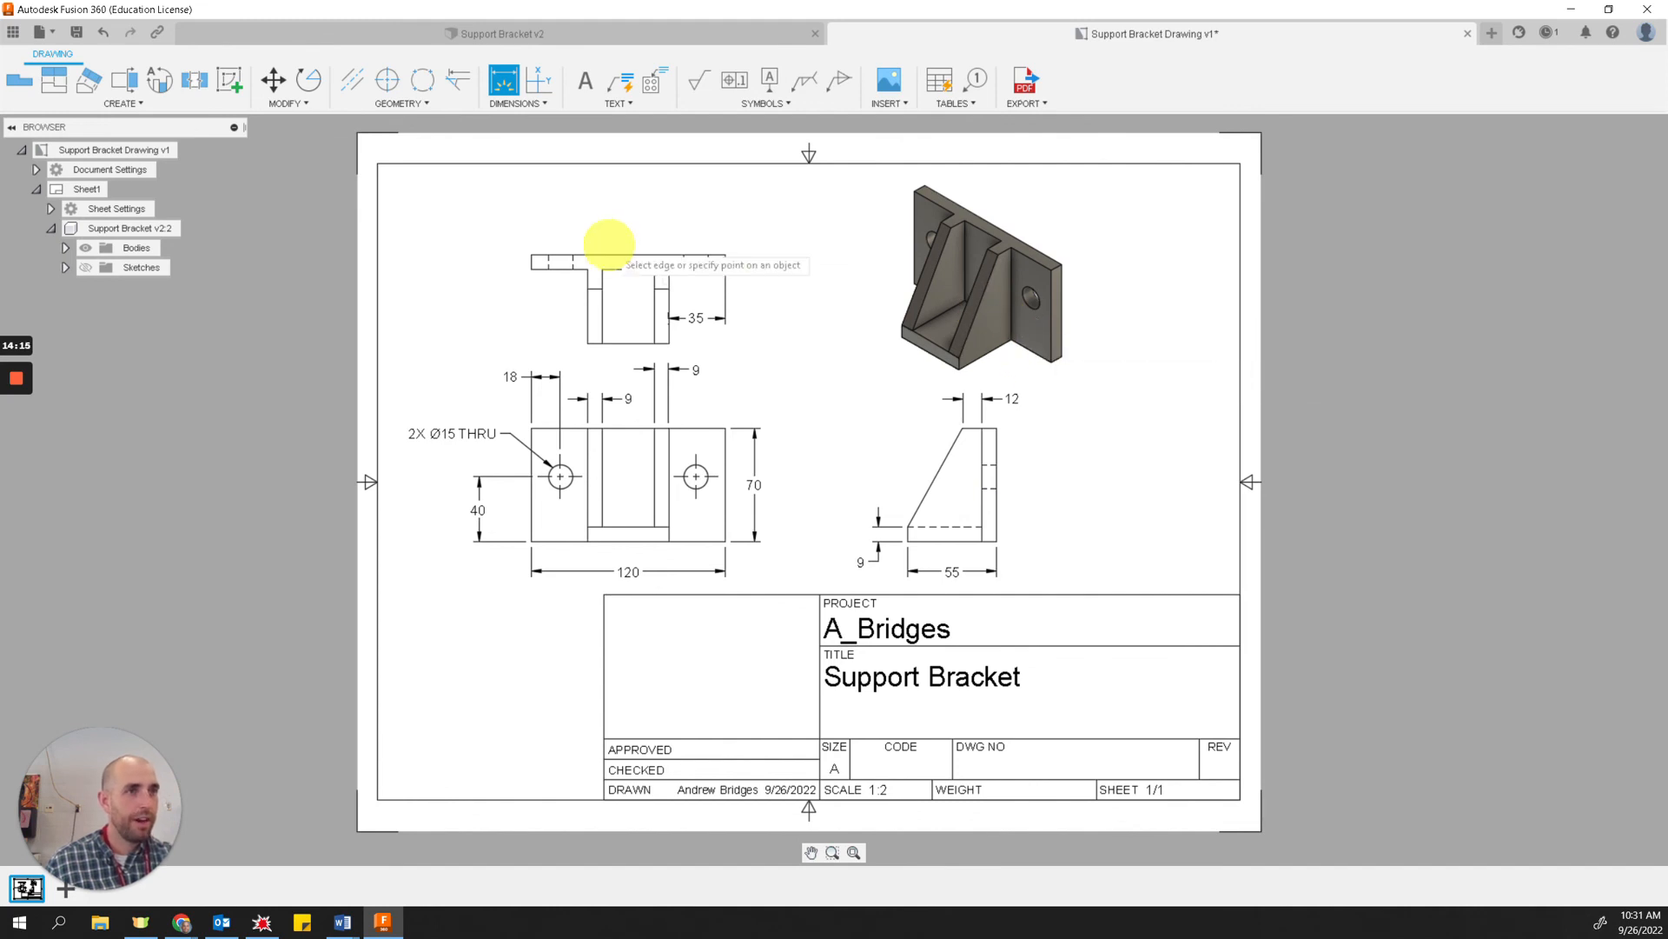
mouse_move(29, 378)
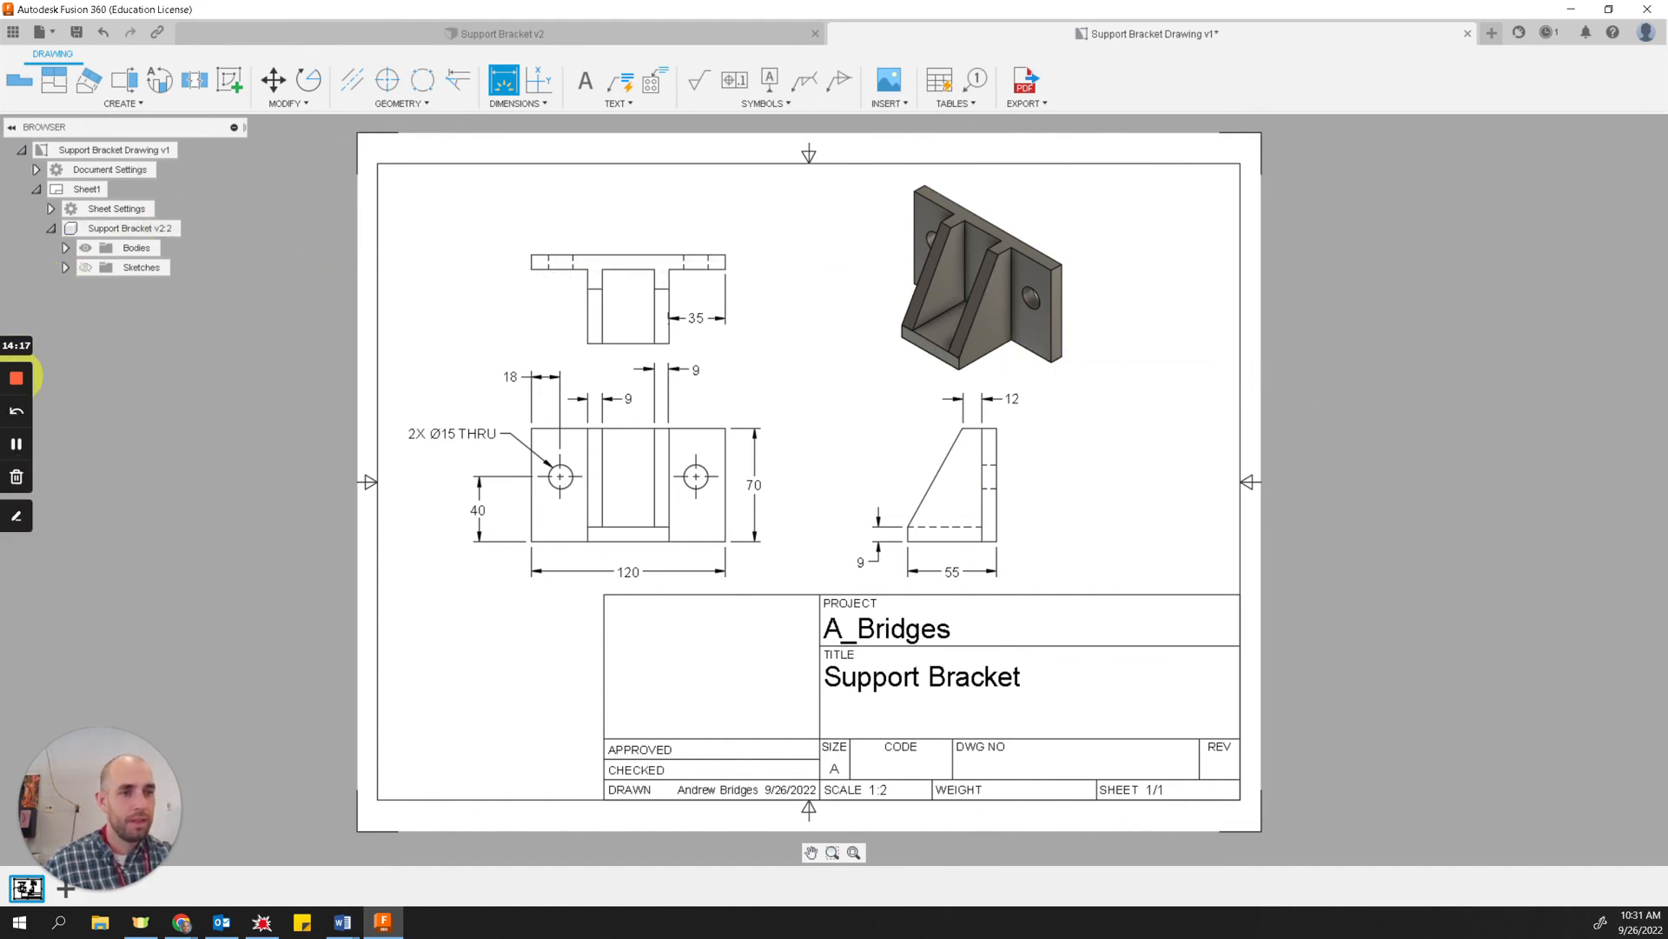